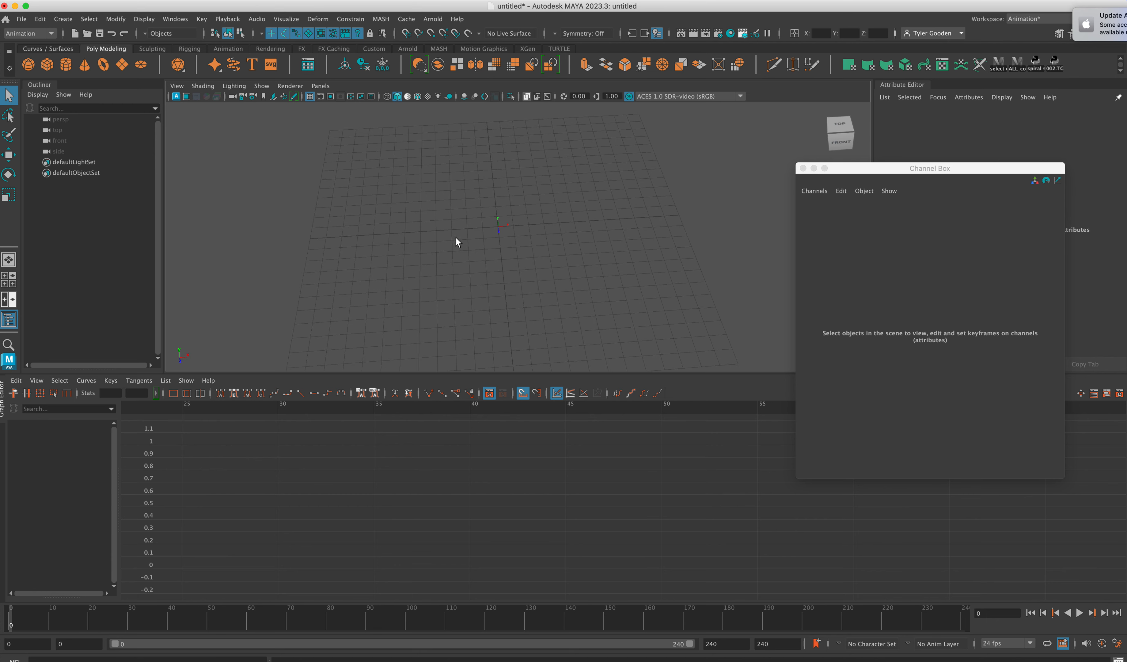
pyautogui.click(48, 65)
pyautogui.keyDown('alt'); pyautogui.moveTo(538, 241); pyautogui.dragTo(538, 243); pyautogui.keyUp('alt')
pyautogui.moveTo(908, 171); pyautogui.dragTo(793, 172)
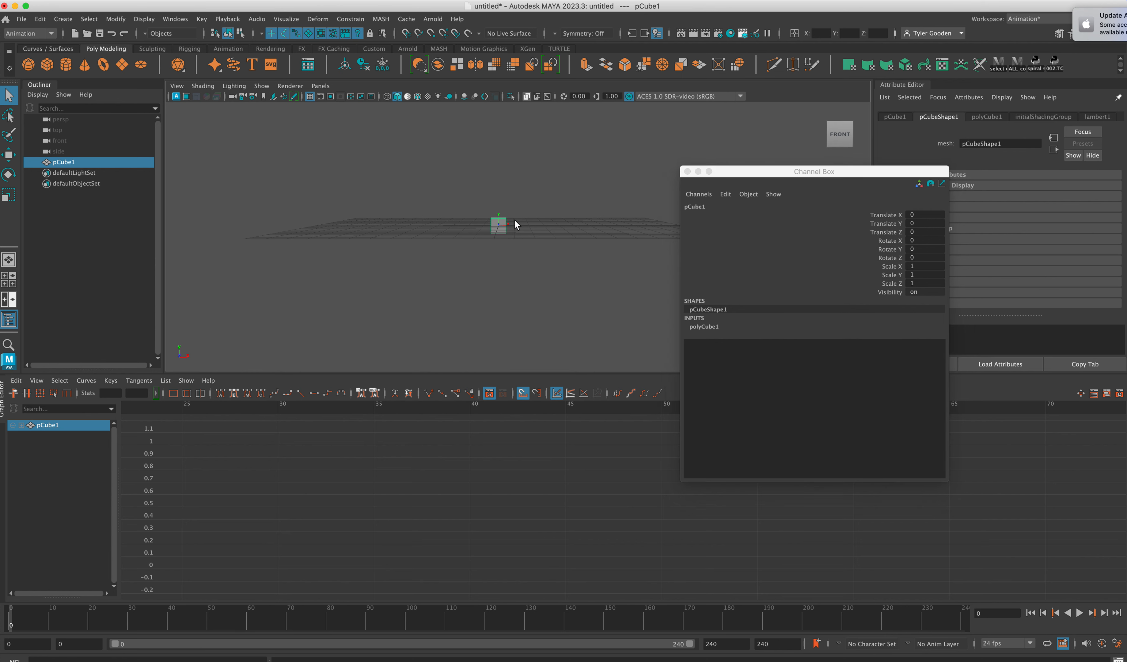
pyautogui.press('w')
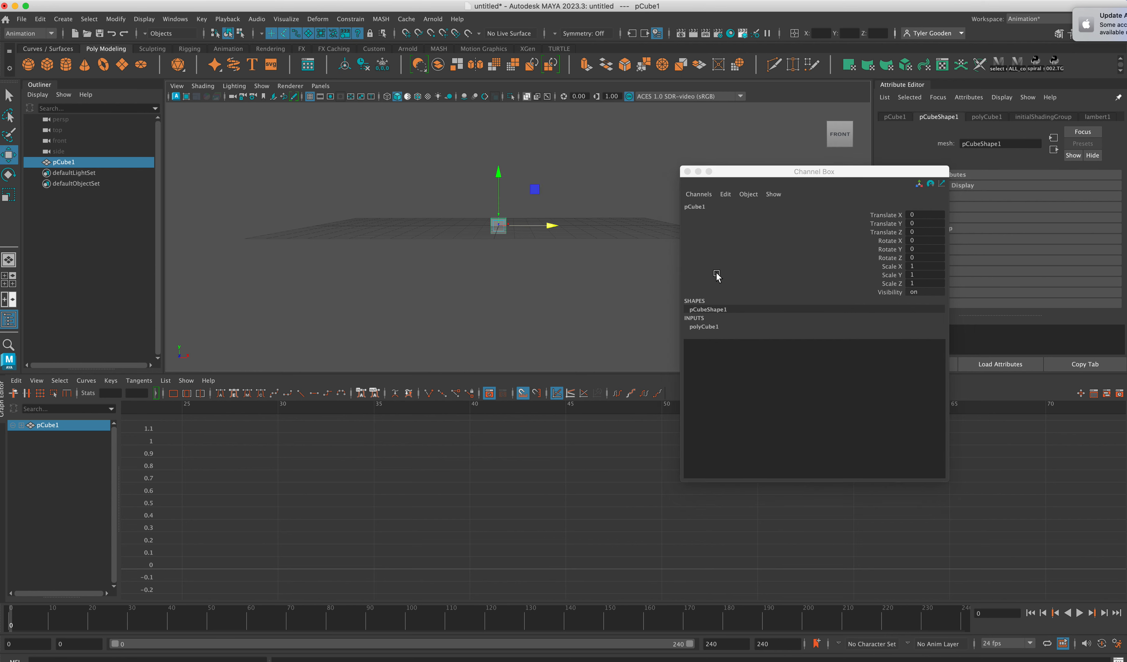
pyautogui.keyDown('alt'); pyautogui.moveTo(515, 269); pyautogui.dragTo(526, 284); pyautogui.keyUp('alt')
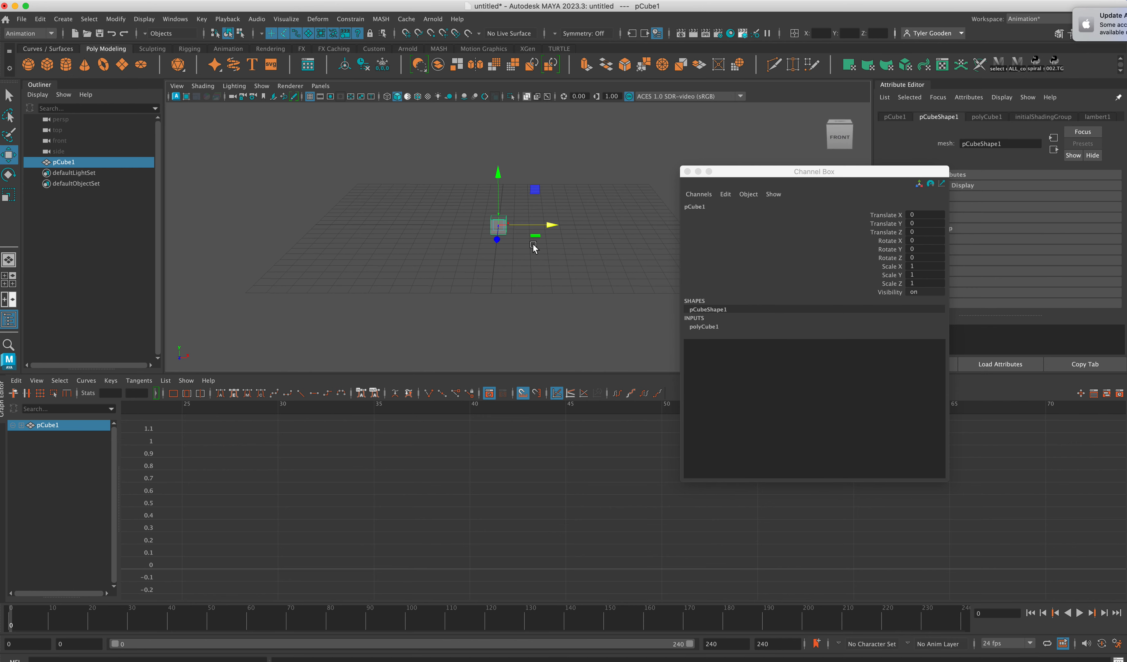
pyautogui.press('Delete')
# - Create a polygon cube at the origin and raise it to about 0.507 in Y, resting on the grid
pyautogui.click(49, 65)
pyautogui.keyDown('alt'); pyautogui.moveTo(531, 252); pyautogui.dragTo(534, 249); pyautogui.keyUp('alt')
pyautogui.keyDown('ctrl'); pyautogui.keyDown('alt'); pyautogui.moveTo(428, 175); pyautogui.dragTo(518, 237); pyautogui.keyUp('alt'); pyautogui.keyUp('ctrl')
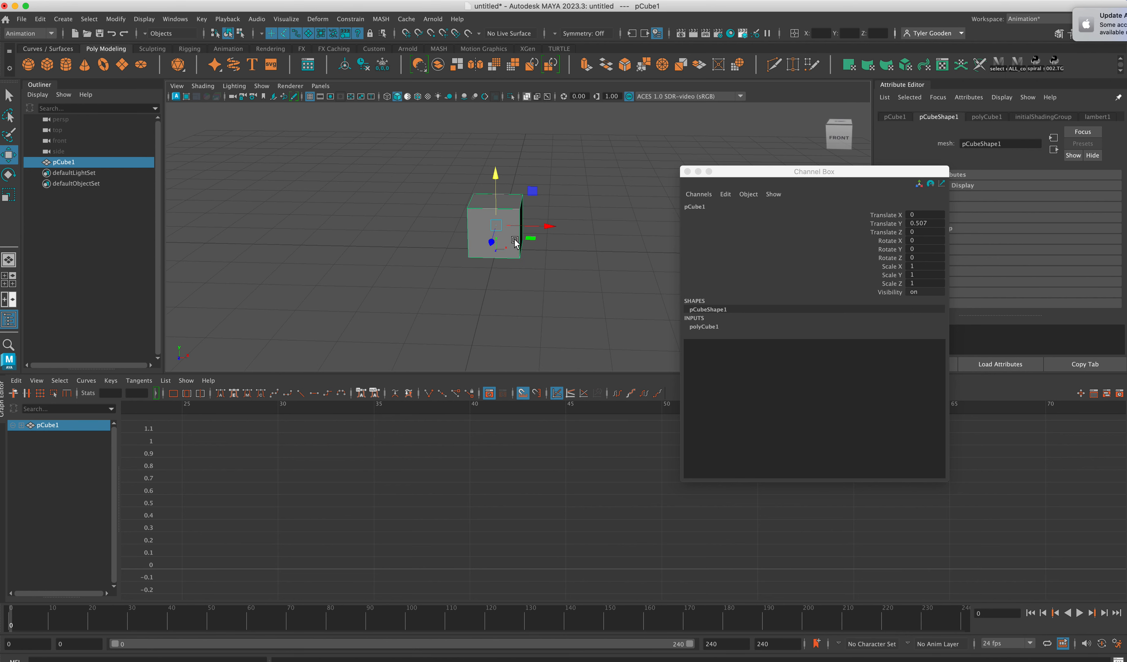
# - Move the cube's pivot down to its base, snapping it to the height of the bottom vertices
pyautogui.press('d')
pyautogui.moveTo(501, 187); pyautogui.dragTo(526, 202)
pyautogui.press('e')
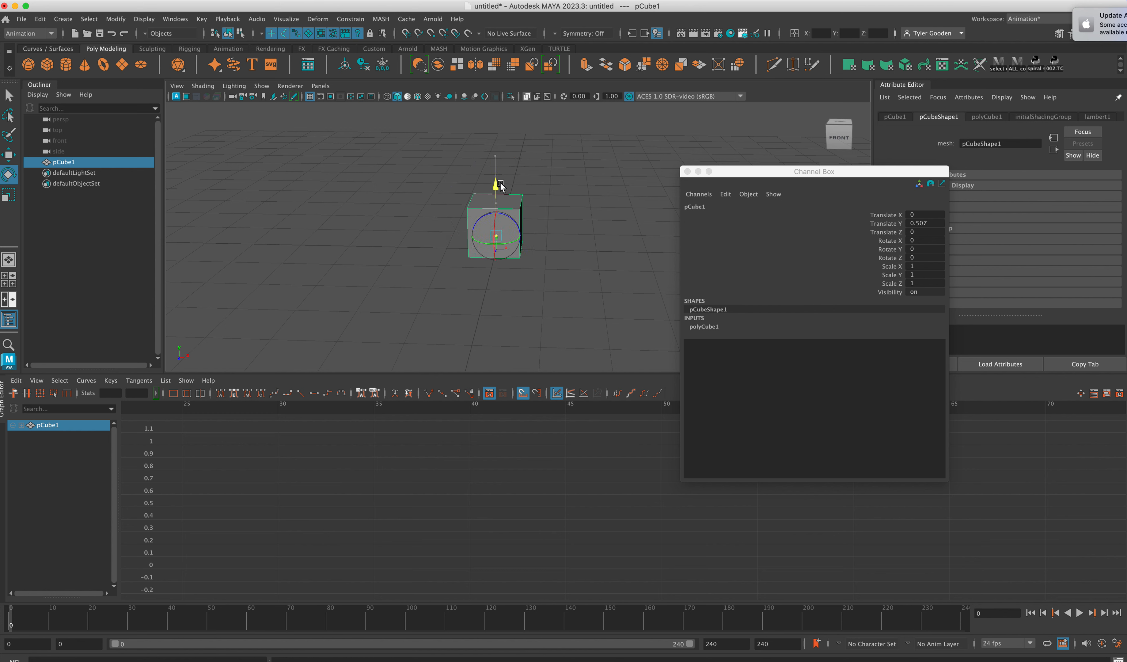
pyautogui.press('w')
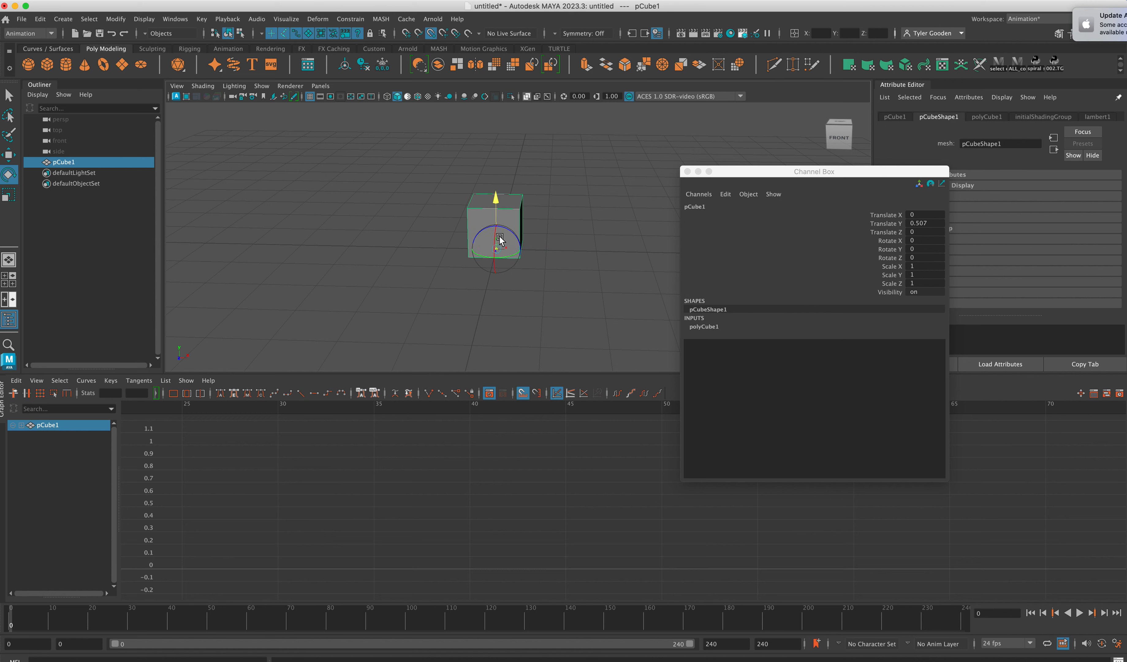
pyautogui.moveTo(498, 220)
pyautogui.mouseDown()
pyautogui.moveTo(500, 248)
pyautogui.moveTo(498, 205)
pyautogui.moveTo(501, 255)
pyautogui.moveTo(496, 182)
pyautogui.moveTo(501, 265)
pyautogui.moveTo(496, 205)
pyautogui.mouseUp()
pyautogui.moveTo(582, 273)
pyautogui.keyDown('alt'); pyautogui.mouseDown()
pyautogui.moveTo(556, 252)
pyautogui.moveTo(573, 251)
pyautogui.mouseUp(); pyautogui.keyUp('alt')
pyautogui.press('d')
pyautogui.press('v')
pyautogui.moveTo(497, 149); pyautogui.dragTo(501, 222)
pyautogui.press('d')
pyautogui.press('v')
pyautogui.moveTo(500, 162); pyautogui.dragTo(503, 247)
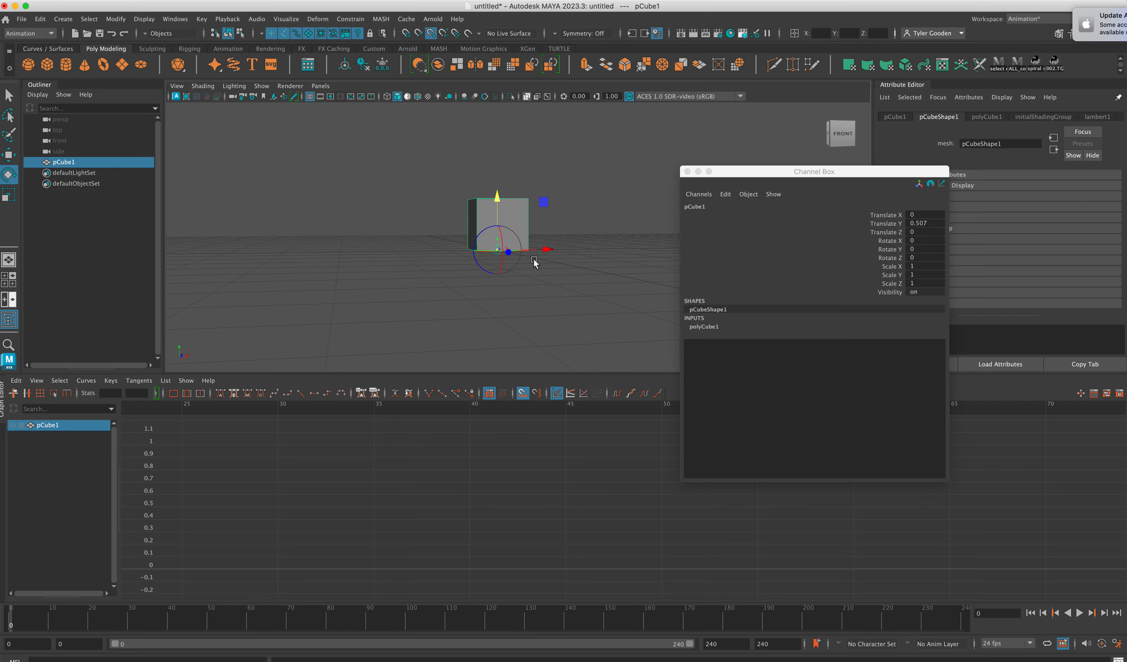
# - Snap the cube's base onto the grid plane, giving it a Translate Y of 0.5
pyautogui.keyDown('alt'); pyautogui.moveTo(556, 283); pyautogui.dragTo(538, 257); pyautogui.keyUp('alt')
pyautogui.press('w')
pyautogui.moveTo(497, 193); pyautogui.dragTo(498, 148)
pyautogui.keyDown('alt'); pyautogui.moveTo(539, 218); pyautogui.dragTo(532, 241); pyautogui.keyUp('alt')
pyautogui.moveTo(498, 162); pyautogui.dragTo(503, 249)
# - Move the cube along the ground to the grid's corner, at about X -11.561 and Z 12.602
pyautogui.keyDown('alt'); pyautogui.moveTo(562, 278); pyautogui.dragTo(550, 291); pyautogui.keyUp('alt')
pyautogui.keyDown('alt'); pyautogui.moveTo(551, 291); pyautogui.dragTo(263, 222, button='right'); pyautogui.keyUp('alt')
pyautogui.keyDown('alt'); pyautogui.moveTo(545, 240); pyautogui.dragTo(317, 382); pyautogui.keyUp('alt')
pyautogui.keyDown('alt'); pyautogui.moveTo(423, 287); pyautogui.dragTo(437, 253, button='middle'); pyautogui.keyUp('alt')
pyautogui.moveTo(353, 304); pyautogui.dragTo(327, 320)
pyautogui.moveTo(394, 307); pyautogui.dragTo(409, 230)
pyautogui.moveTo(477, 204); pyautogui.dragTo(475, 224)
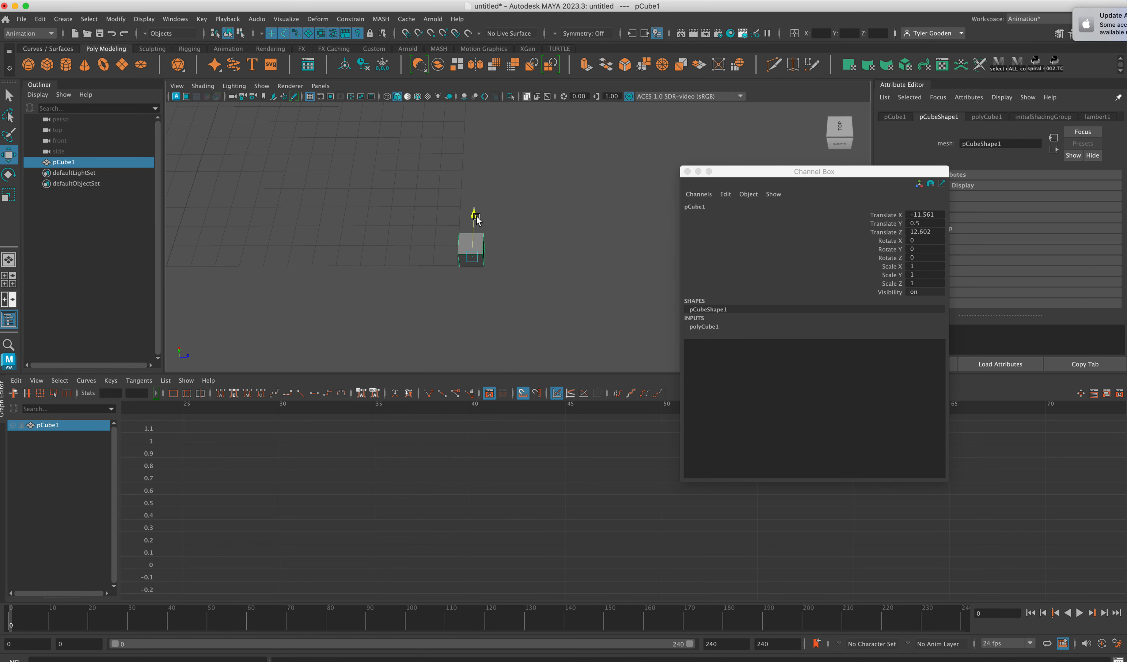
# - Reposition the floating Channel Box so that it sits clear of the cube in the viewport
pyautogui.moveTo(870, 173); pyautogui.dragTo(744, 211)
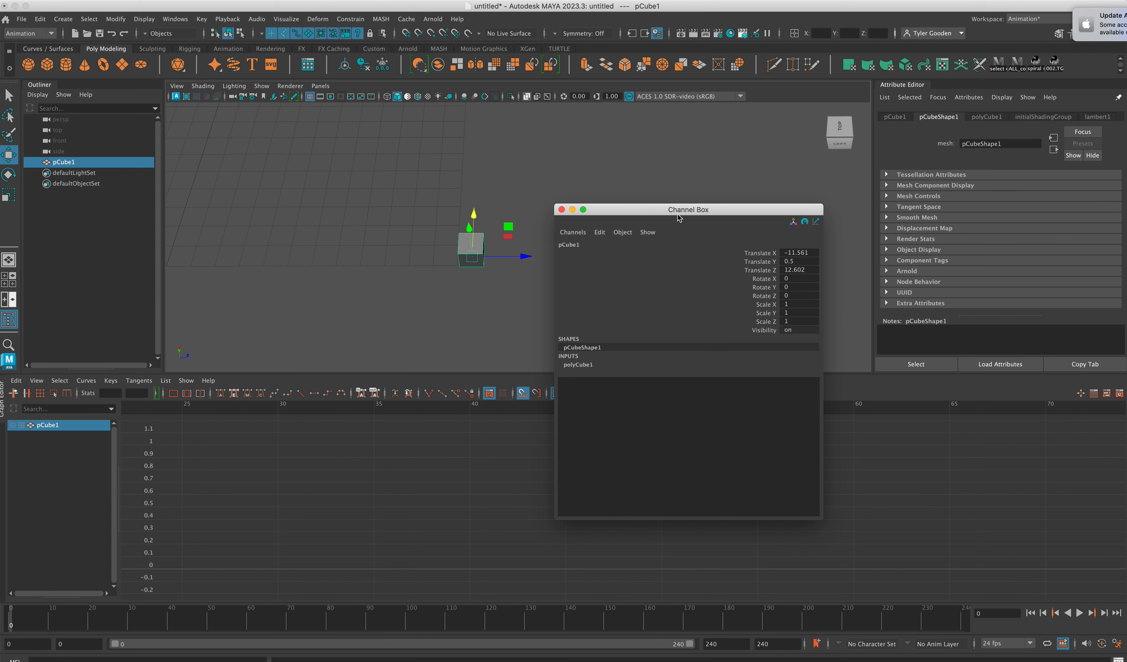
pyautogui.moveTo(671, 215); pyautogui.dragTo(774, 212)
pyautogui.keyDown('alt'); pyautogui.moveTo(564, 296); pyautogui.dragTo(712, 296); pyautogui.keyUp('alt')
pyautogui.keyDown('alt'); pyautogui.moveTo(478, 292); pyautogui.dragTo(516, 301); pyautogui.keyUp('alt')
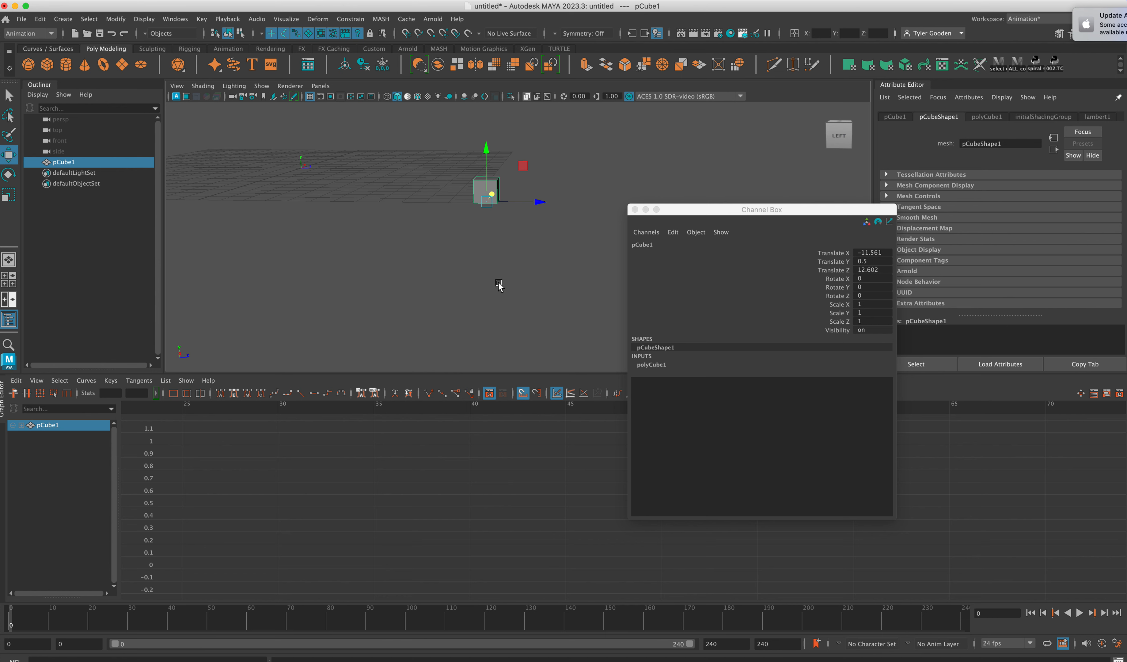
# - Delete the construction history of the selected cube
pyautogui.click(434, 171)
pyautogui.click(491, 192)
pyautogui.click(116, 20)
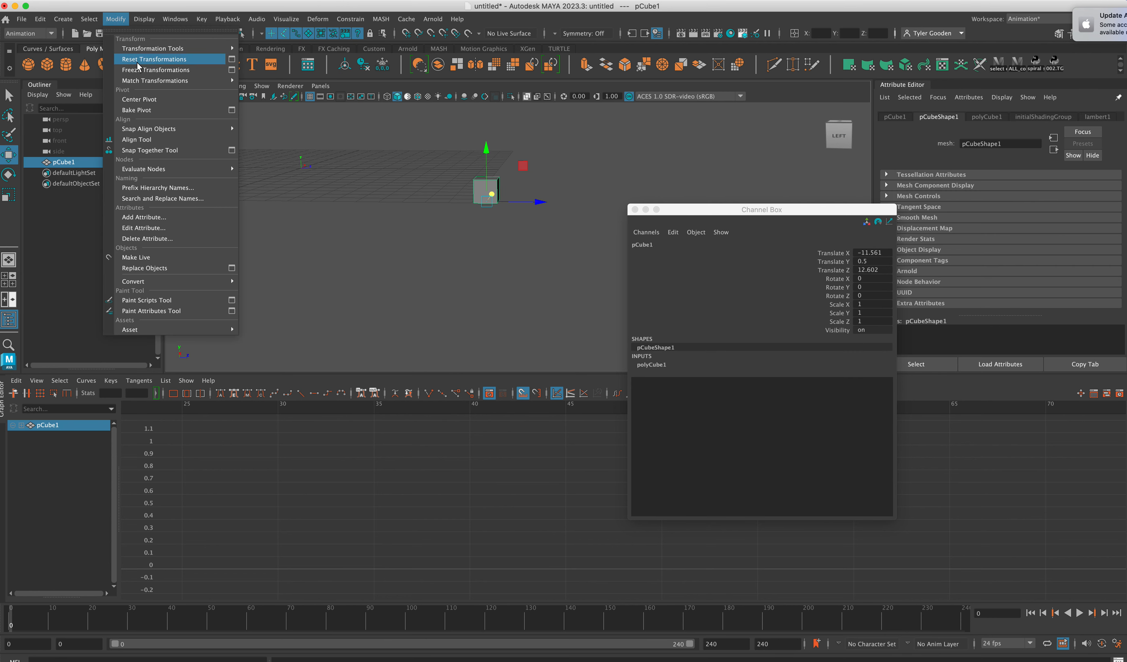
pyautogui.moveTo(139, 50)
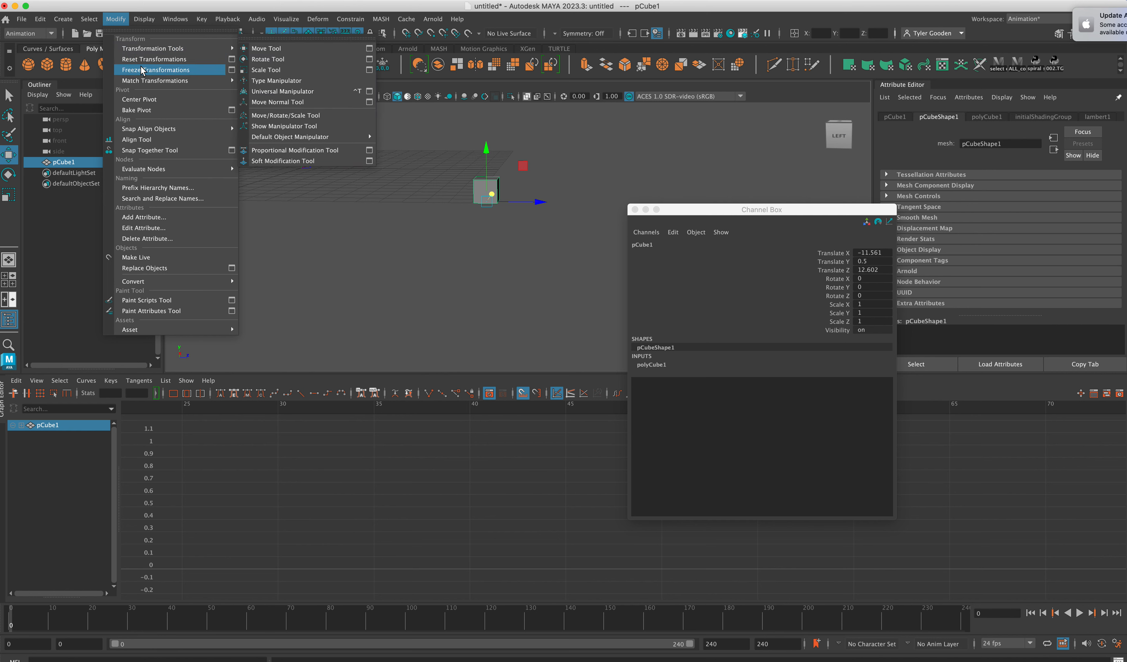
pyautogui.moveTo(40, 19)
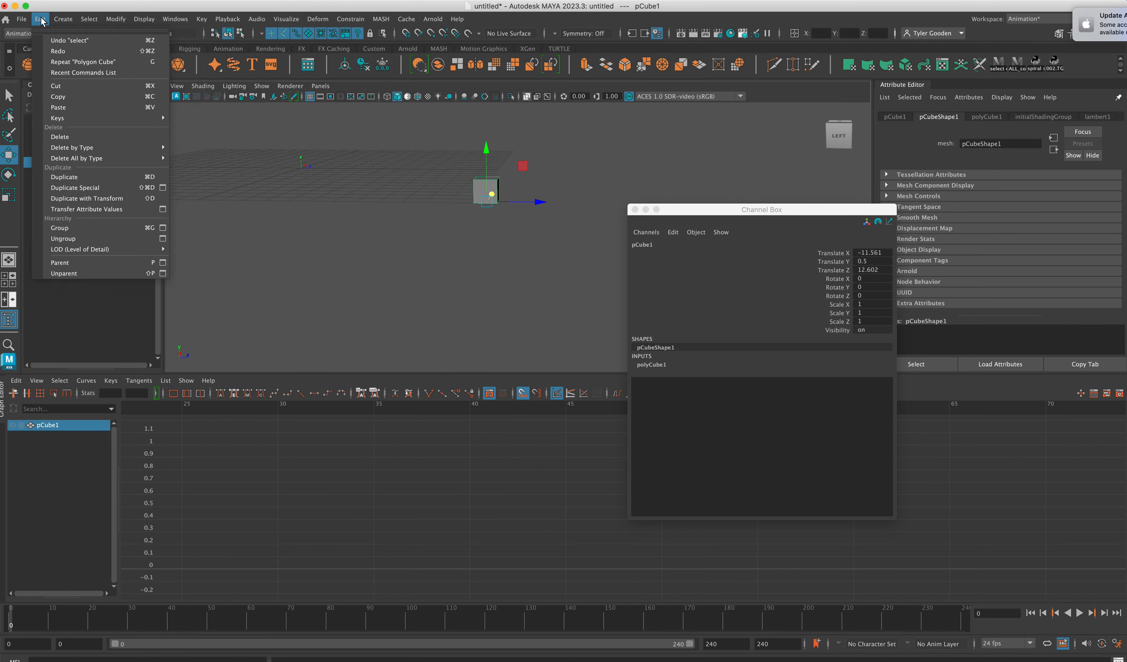
pyautogui.moveTo(89, 148)
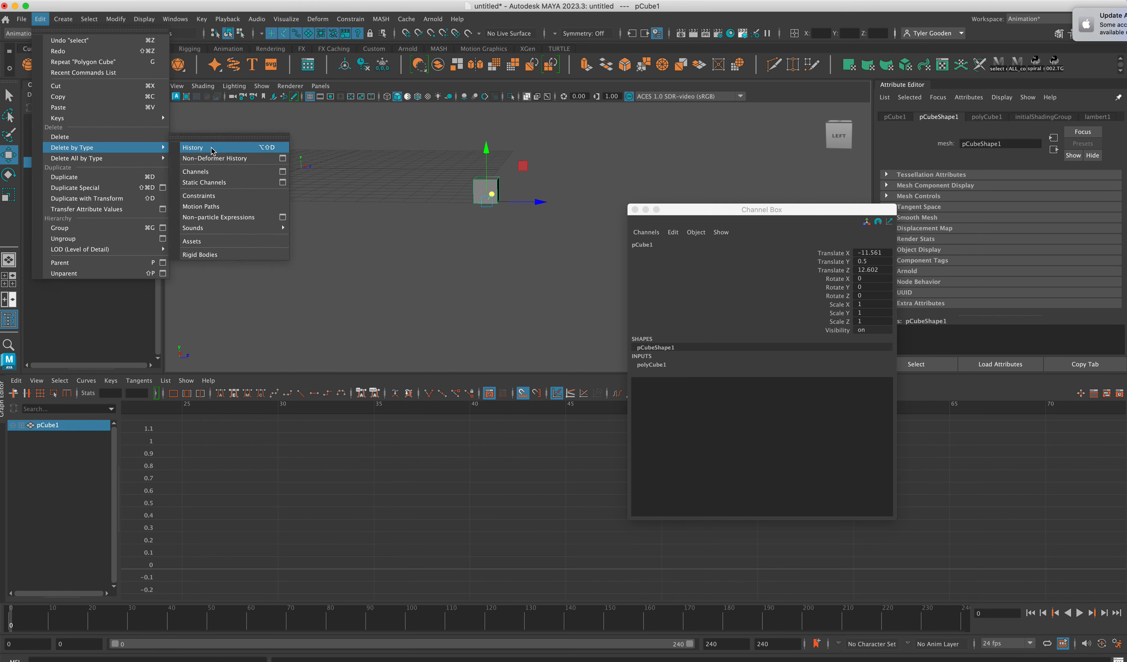
pyautogui.click(193, 149)
# - Freeze the cube's transformations so its current position becomes the zero point
pyautogui.click(113, 18)
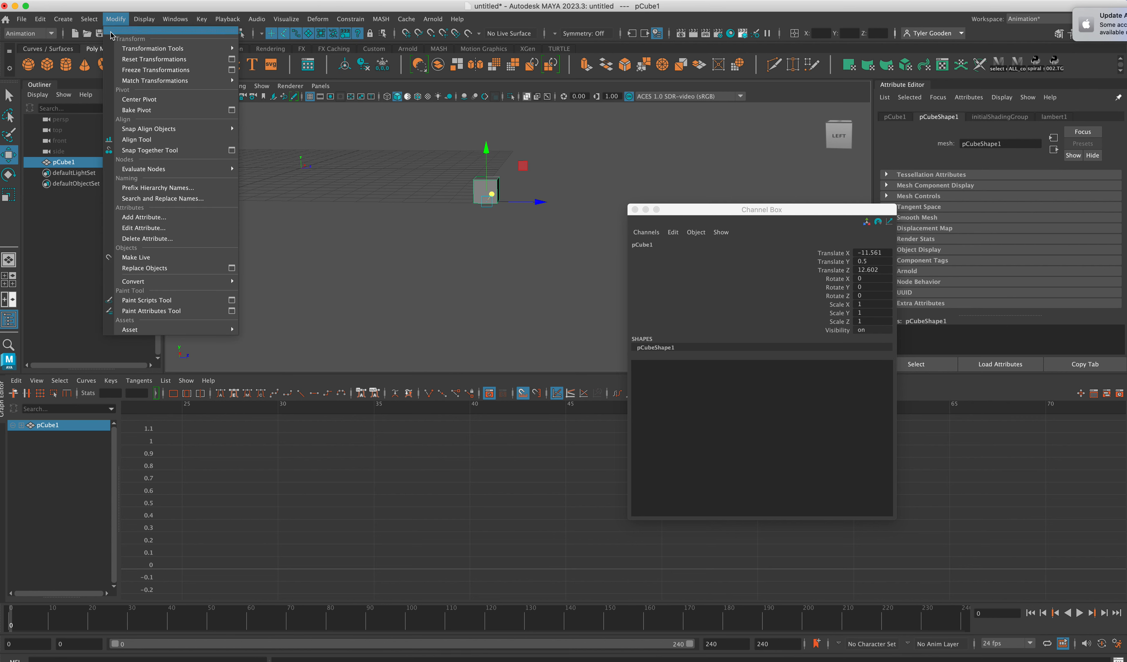
pyautogui.moveTo(129, 83)
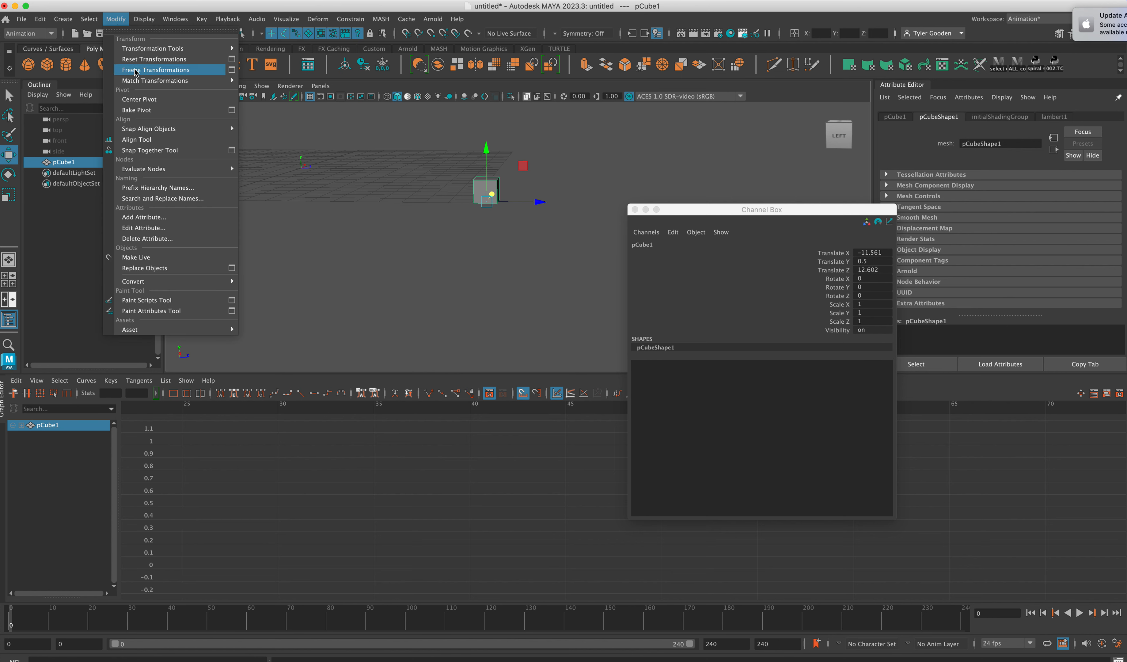
pyautogui.click(135, 70)
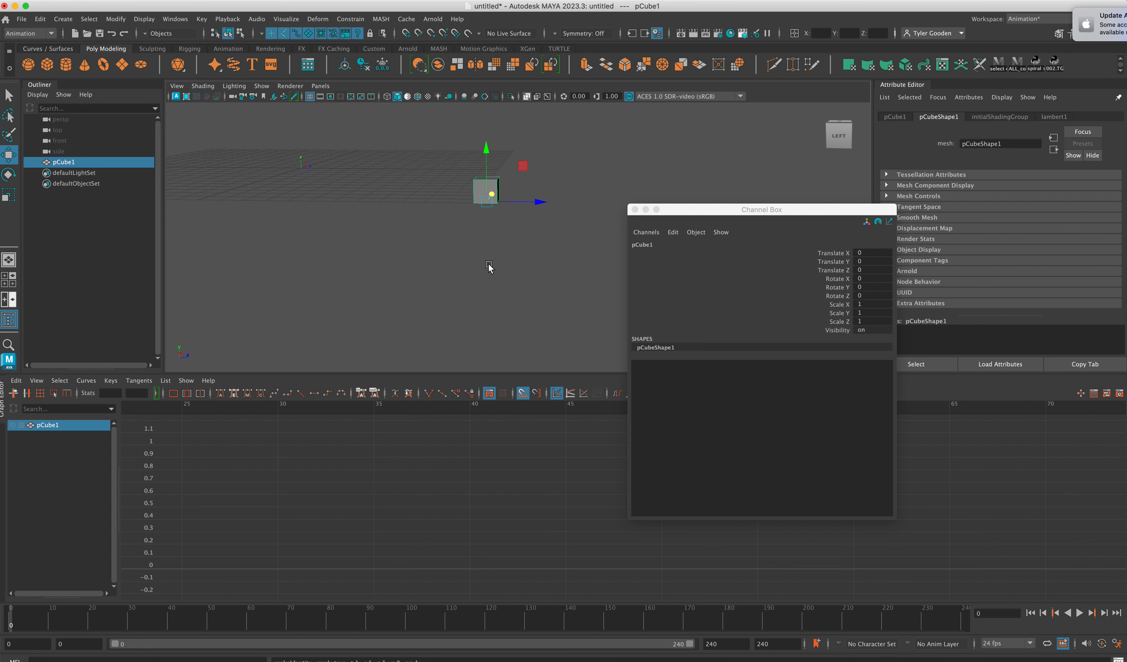
# - Shift the floating Channel Box over the Attribute Editor and face the cube towards the grid's front side
pyautogui.keyDown('alt'); pyautogui.moveTo(491, 267); pyautogui.dragTo(487, 253); pyautogui.keyUp('alt')
pyautogui.keyDown('alt'); pyautogui.moveTo(487, 253); pyautogui.dragTo(485, 257, button='middle'); pyautogui.keyUp('alt')
pyautogui.keyDown('alt'); pyautogui.moveTo(485, 257); pyautogui.dragTo(378, 222, button='right'); pyautogui.keyUp('alt')
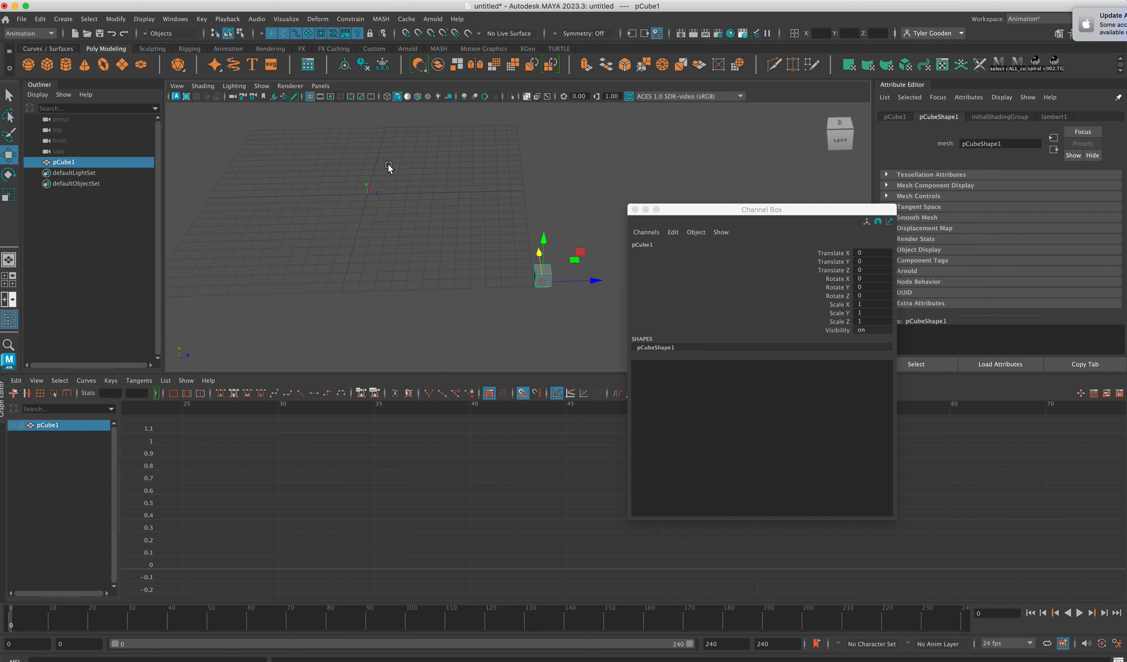
pyautogui.moveTo(716, 214); pyautogui.dragTo(870, 192)
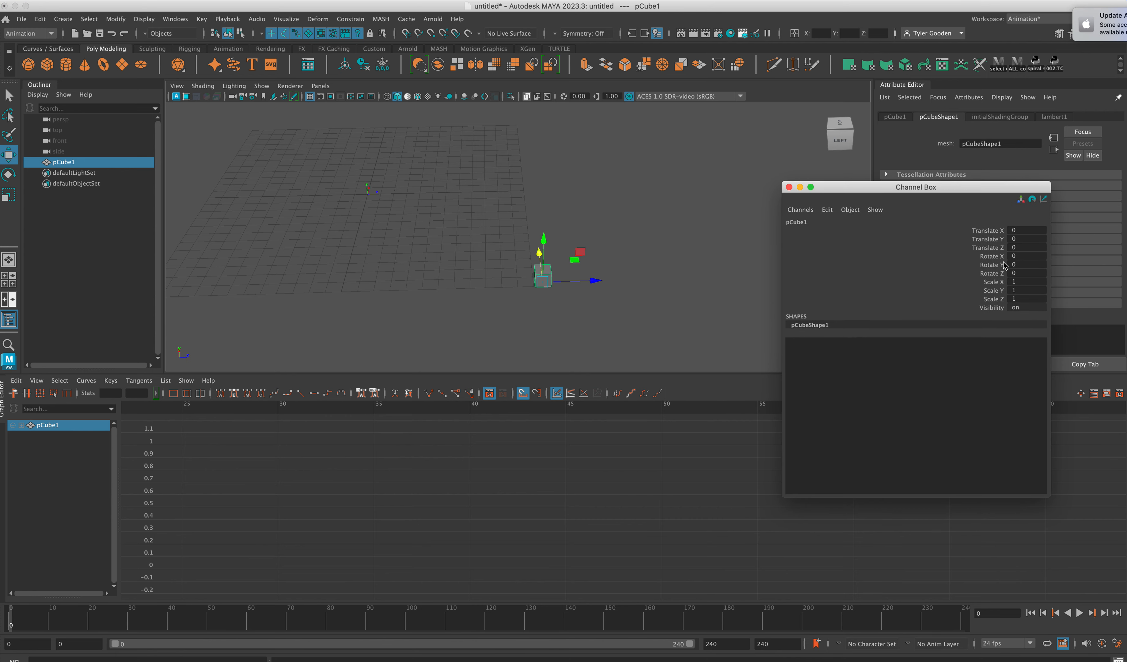
pyautogui.keyDown('alt'); pyautogui.moveTo(687, 308); pyautogui.dragTo(626, 330); pyautogui.keyUp('alt')
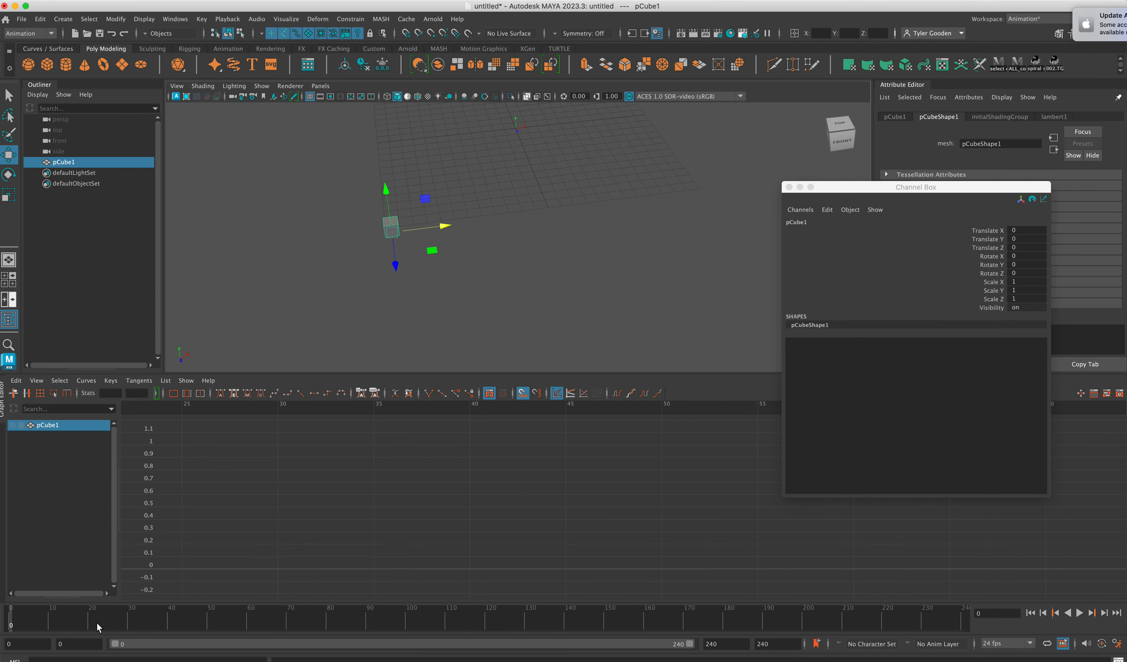
# - Test the timeline playback briefly, and set the animation end time to frame 24
pyautogui.hotkey('alt', 'v')
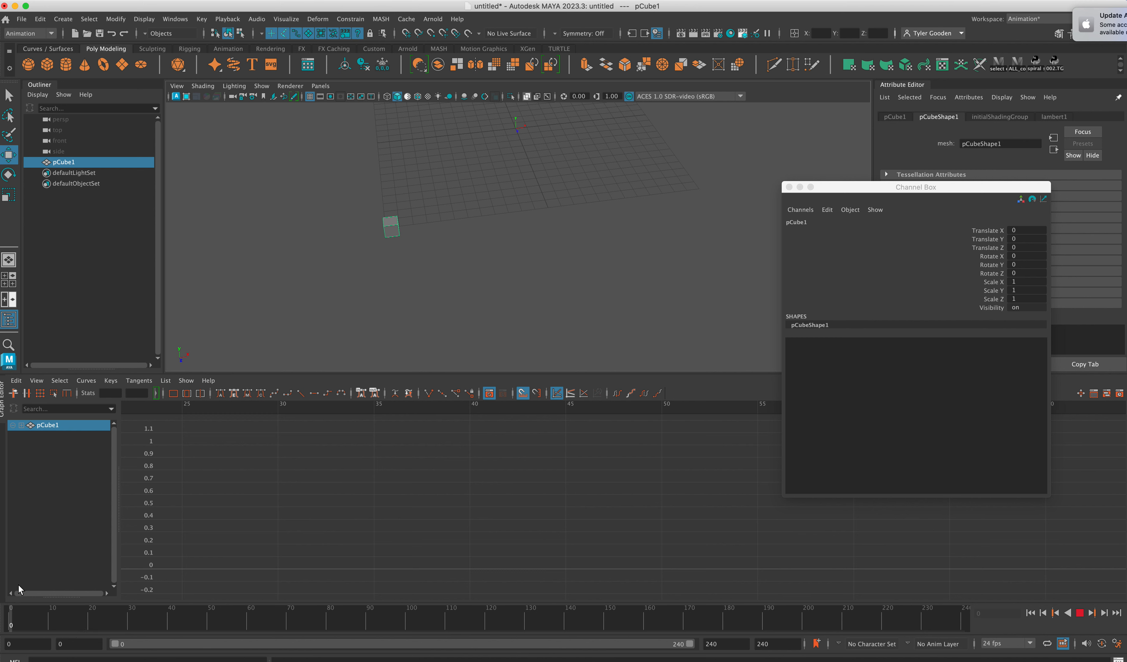
pyautogui.hotkey('alt', 'v')
pyautogui.doubleClick(759, 644)
pyautogui.write('1')
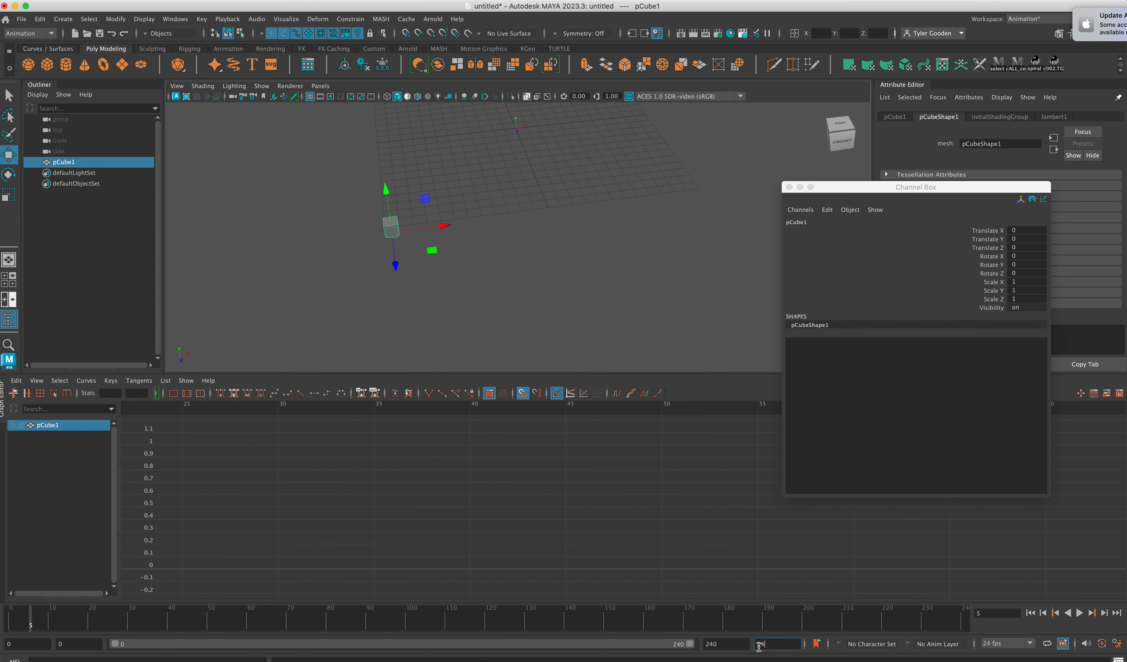
pyautogui.press('Return')
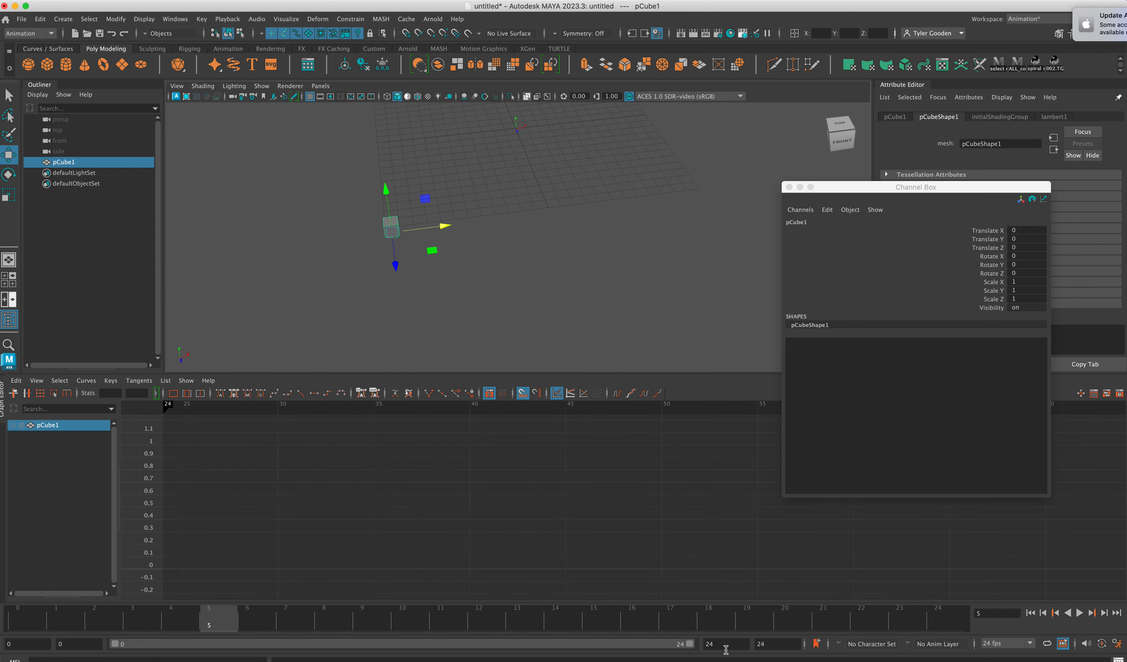
# - Examine the framerate and playback speed options in the Time Slider preferences, and close them without changes
pyautogui.moveTo(690, 644); pyautogui.dragTo(1027, 591)
pyautogui.click(1117, 643)
pyautogui.click(313, 122)
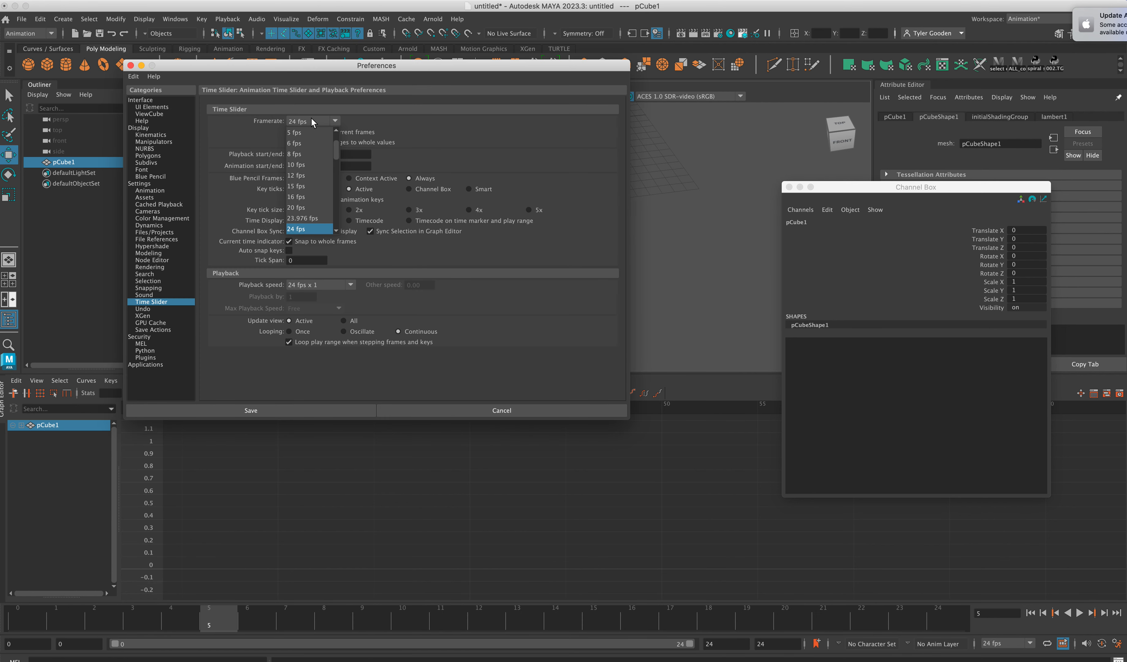
pyautogui.click(456, 124)
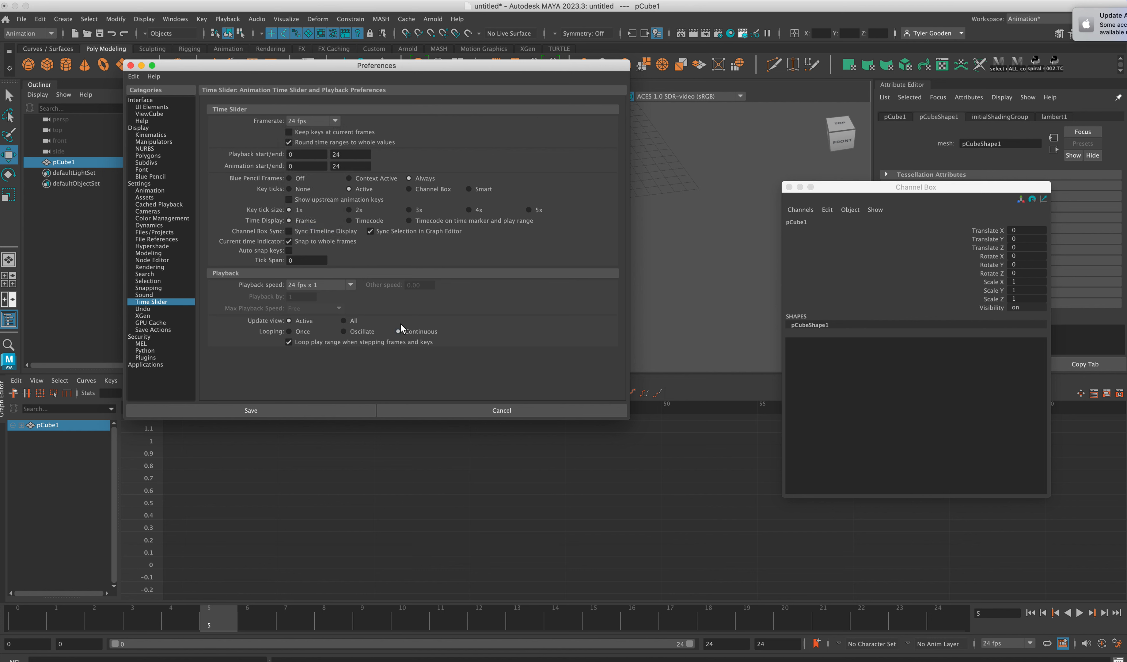
pyautogui.click(320, 287)
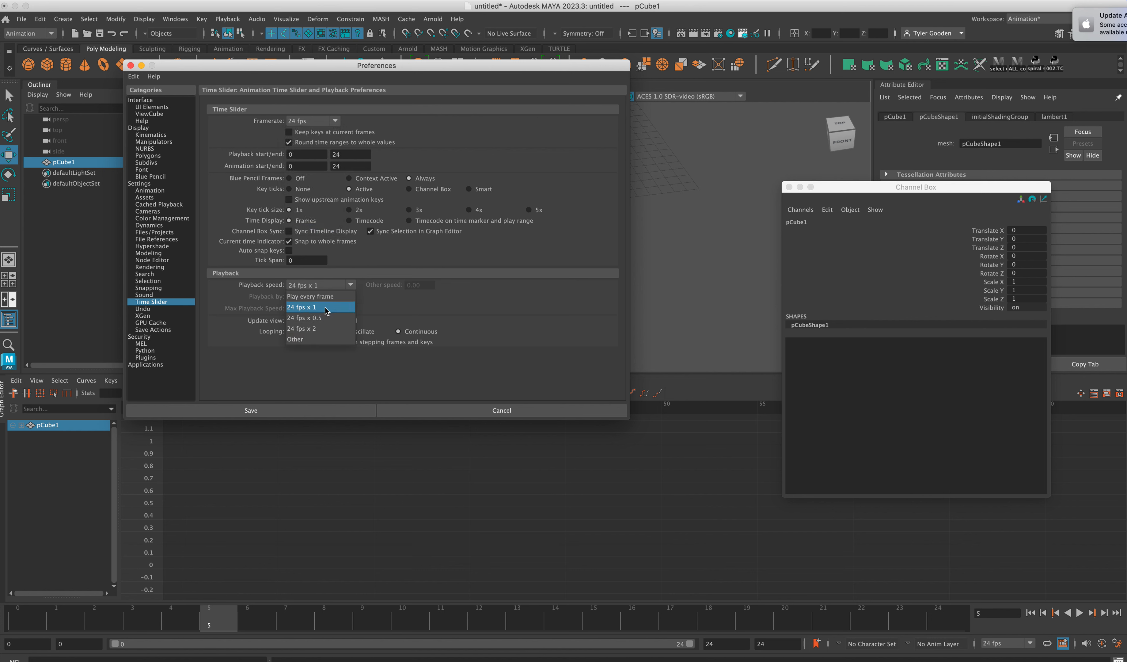
pyautogui.click(524, 298)
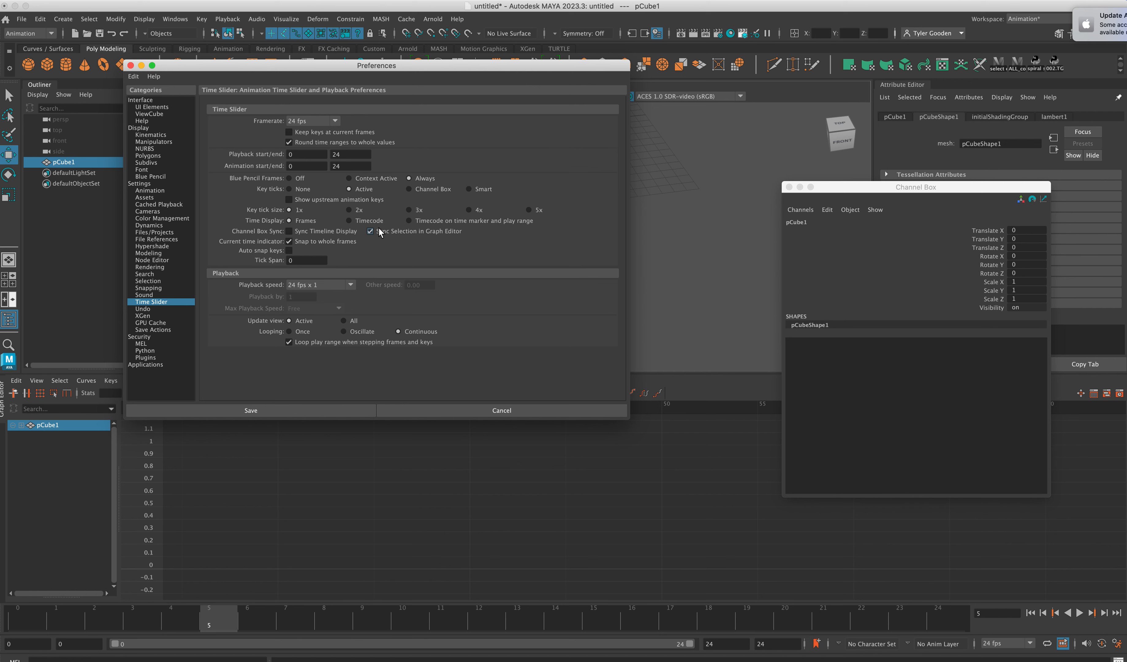
pyautogui.click(588, 409)
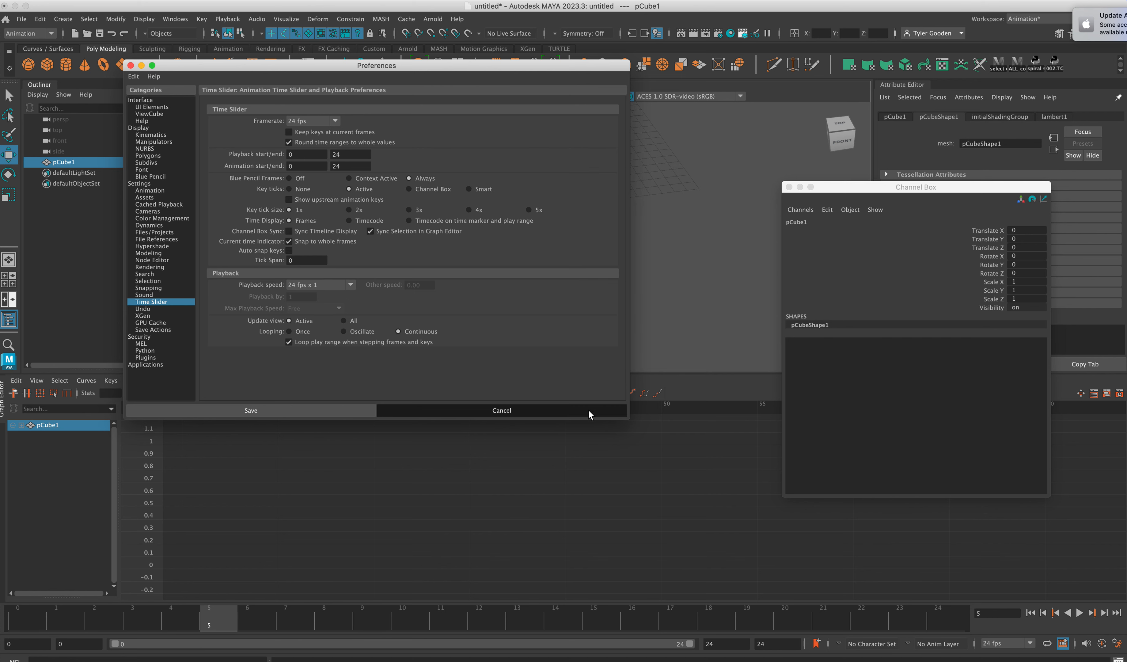
# - Go through the cube's translate, rotate and scale channels one by one, and deselect the cube
pyautogui.click(992, 231)
pyautogui.click(991, 240)
pyautogui.click(991, 248)
pyautogui.click(991, 256)
pyautogui.click(991, 265)
pyautogui.click(992, 273)
pyautogui.click(993, 282)
pyautogui.click(993, 290)
pyautogui.click(992, 300)
pyautogui.click(981, 239)
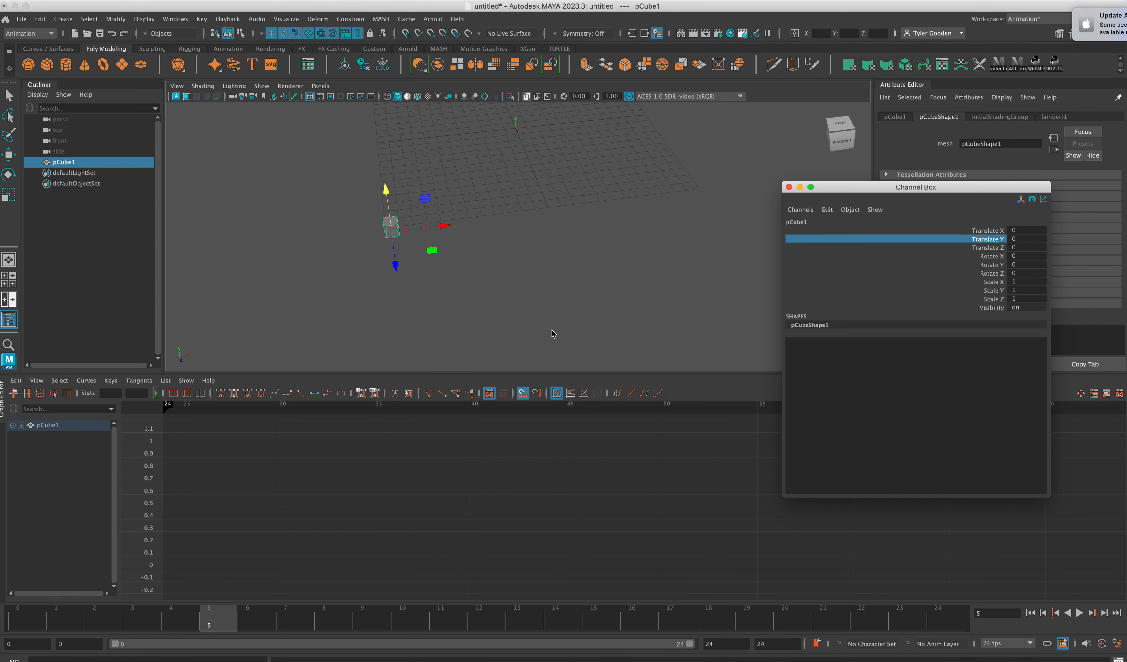
pyautogui.click(506, 305)
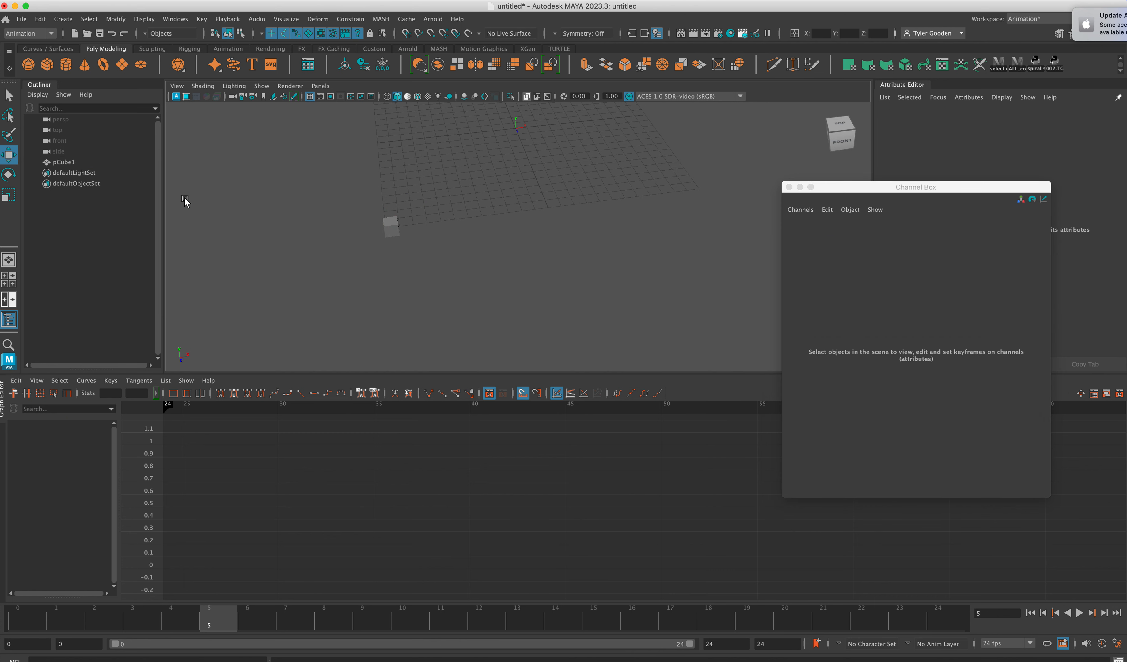
# - Examine the available menu sets and the list of animation editors, closing the detached list again
pyautogui.click(37, 33)
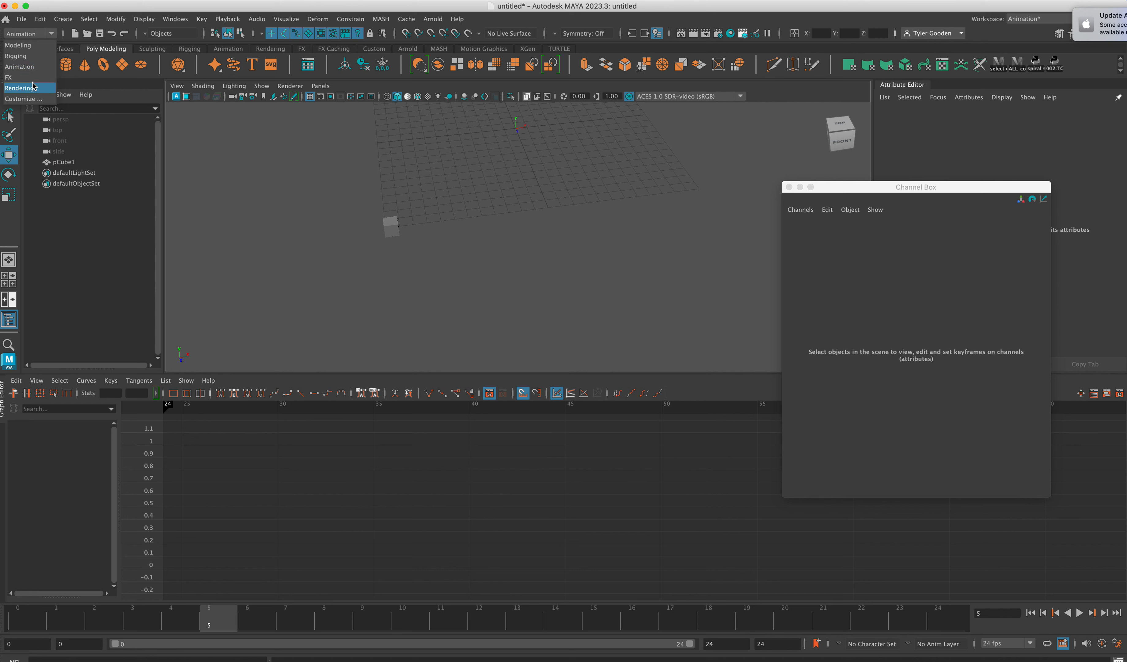
pyautogui.click(539, 280)
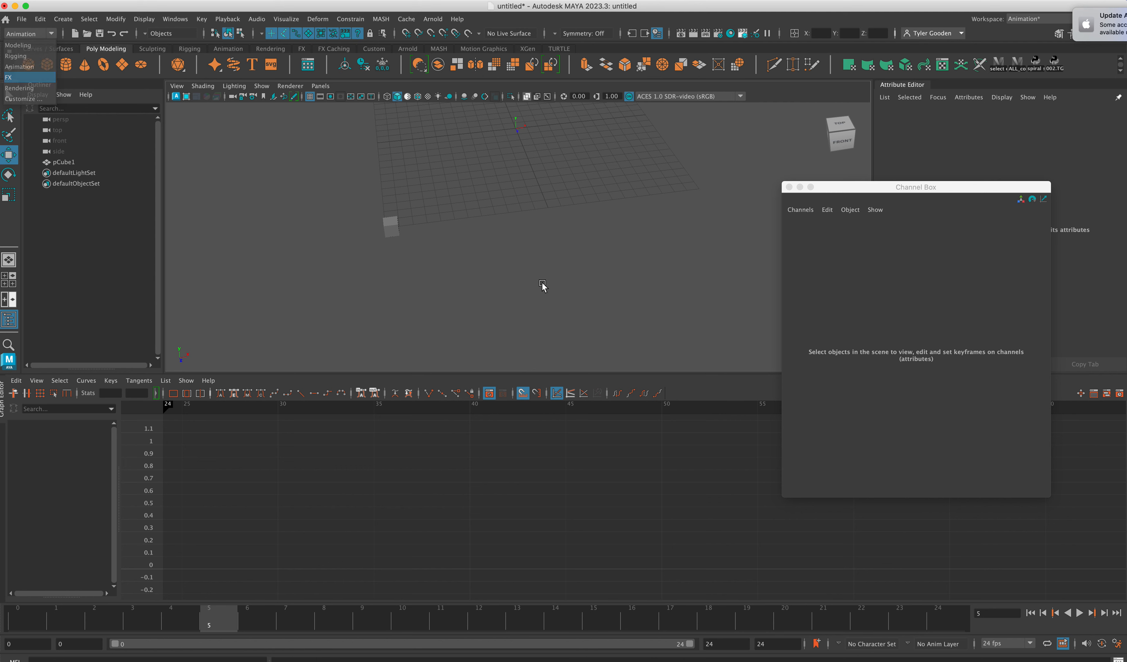
pyautogui.click(173, 18)
pyautogui.moveTo(184, 75)
pyautogui.moveTo(189, 99)
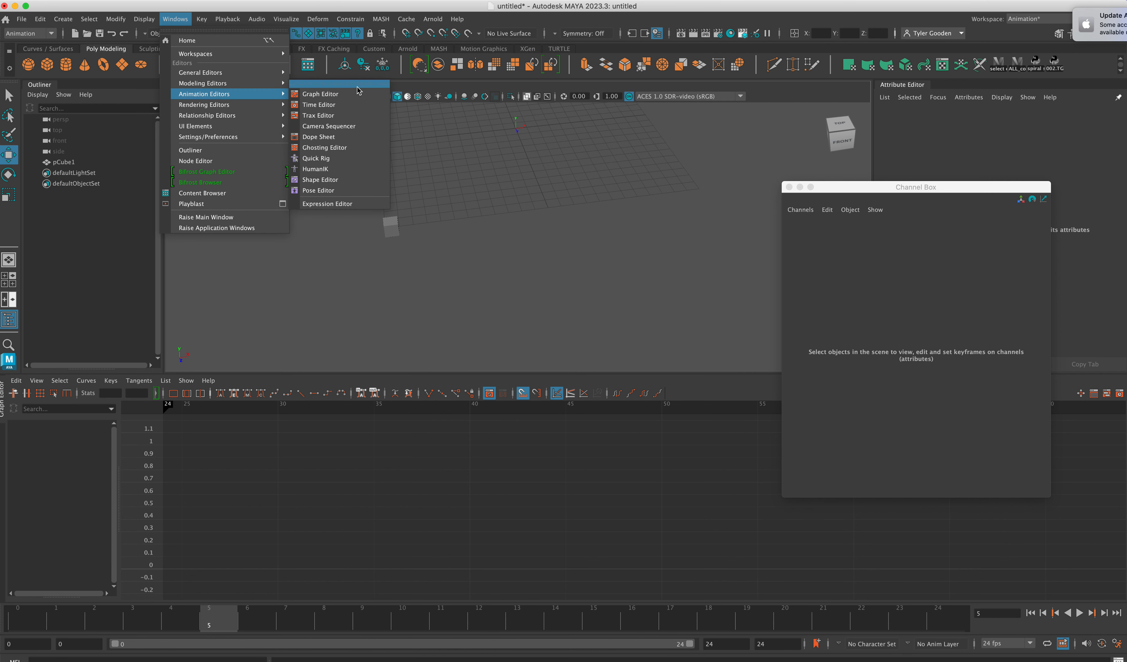
pyautogui.click(352, 83)
pyautogui.moveTo(352, 76); pyautogui.dragTo(199, 155)
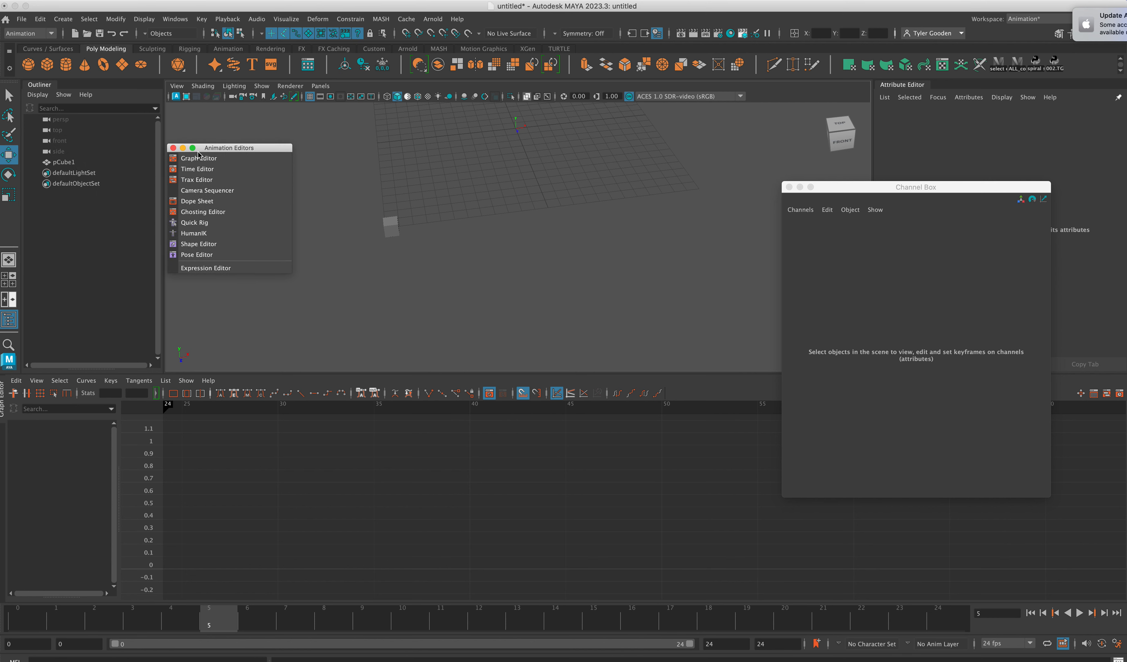
pyautogui.click(173, 147)
# - Set the viewport to the existing persp perspective camera
pyautogui.keyDown('alt'); pyautogui.moveTo(551, 277); pyautogui.dragTo(395, 148); pyautogui.keyUp('alt')
pyautogui.click(320, 87)
pyautogui.moveTo(351, 97)
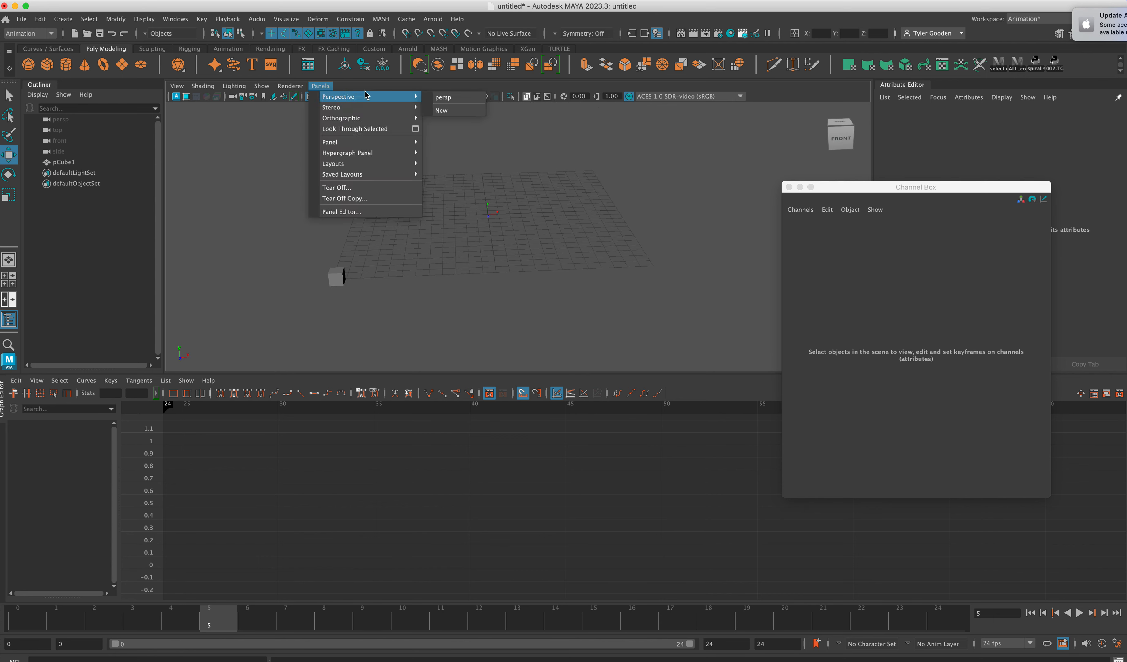
pyautogui.click(435, 97)
pyautogui.moveTo(564, 253)
pyautogui.keyDown('alt'); pyautogui.mouseDown()
pyautogui.moveTo(503, 283)
pyautogui.moveTo(549, 256)
pyautogui.mouseUp(); pyautogui.keyUp('alt')
# - Try the Three Panes Split Bottom viewport layout, moving the Channel Box aside and giving the viewports more room
pyautogui.click(329, 87)
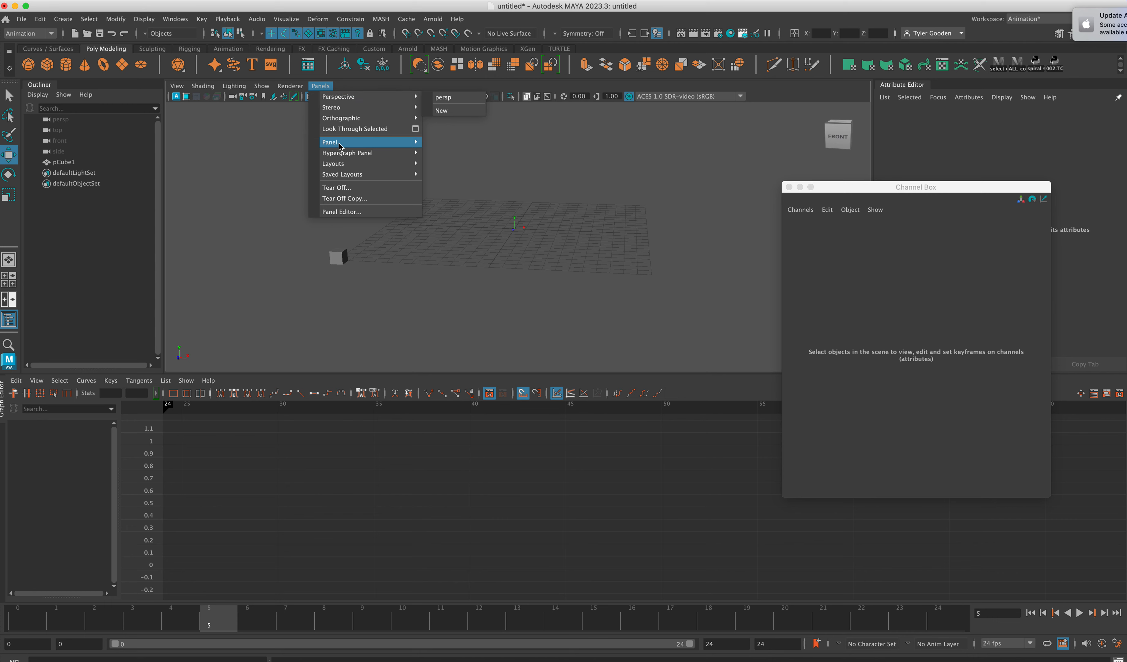
pyautogui.moveTo(348, 164)
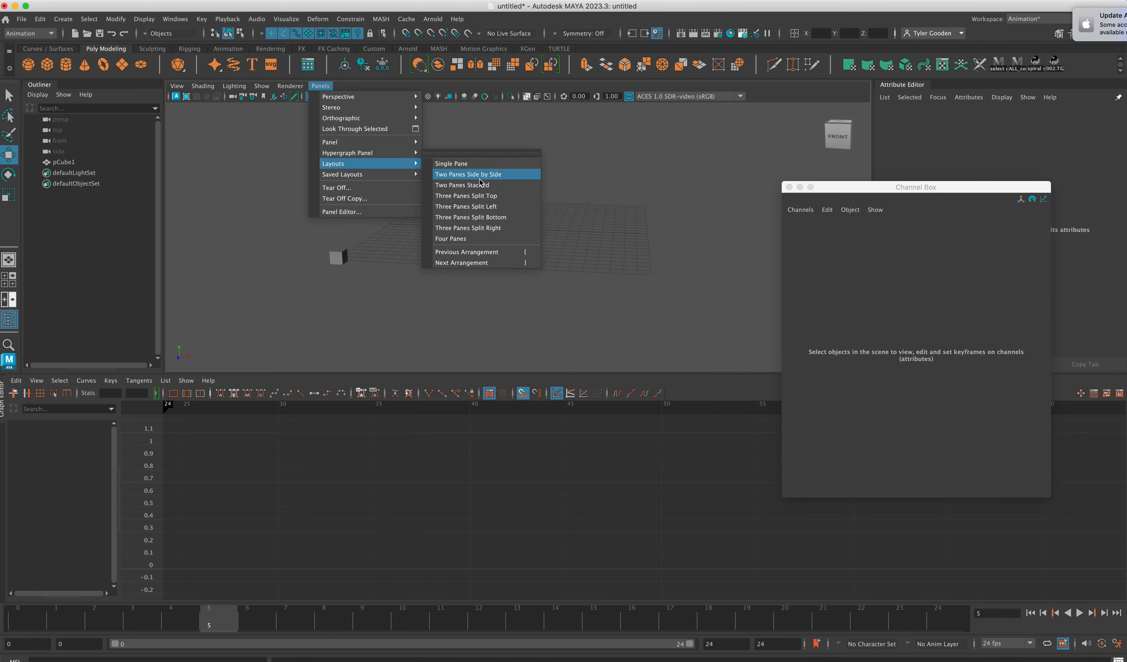
pyautogui.moveTo(377, 149)
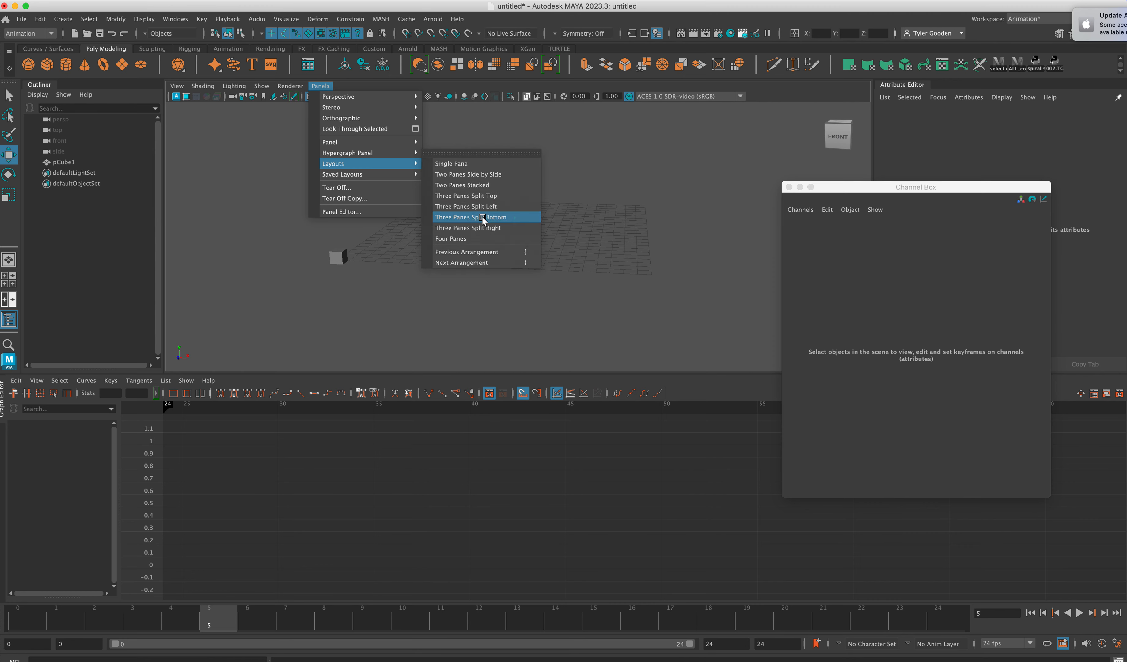
pyautogui.click(478, 222)
pyautogui.moveTo(861, 187); pyautogui.dragTo(1111, 182)
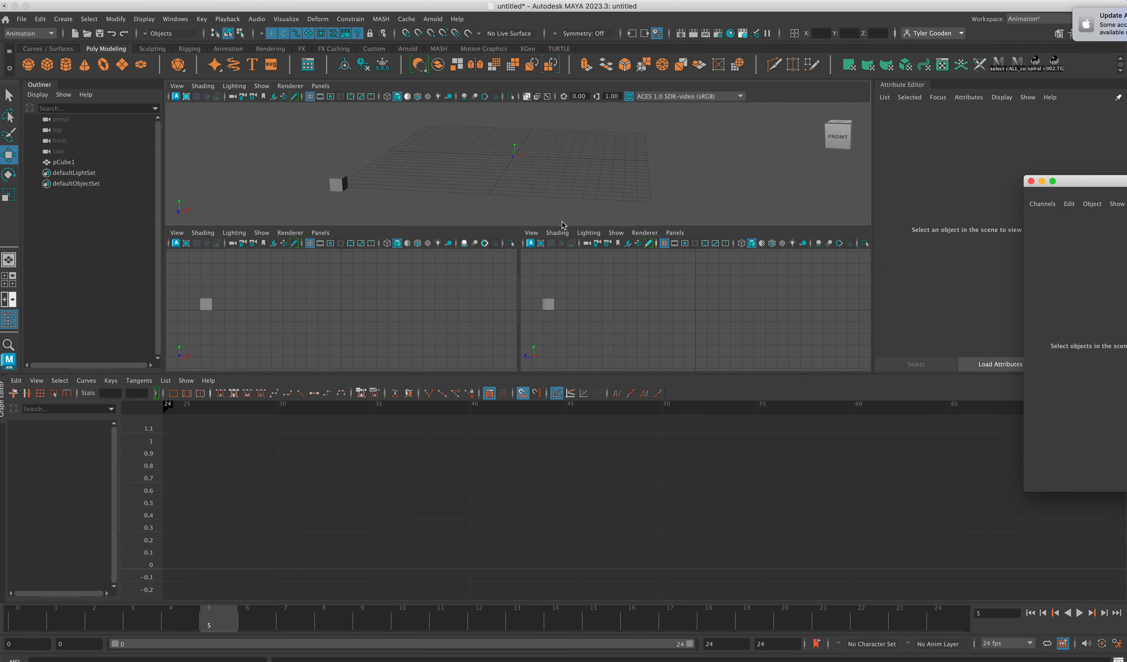
pyautogui.moveTo(554, 226); pyautogui.dragTo(551, 249)
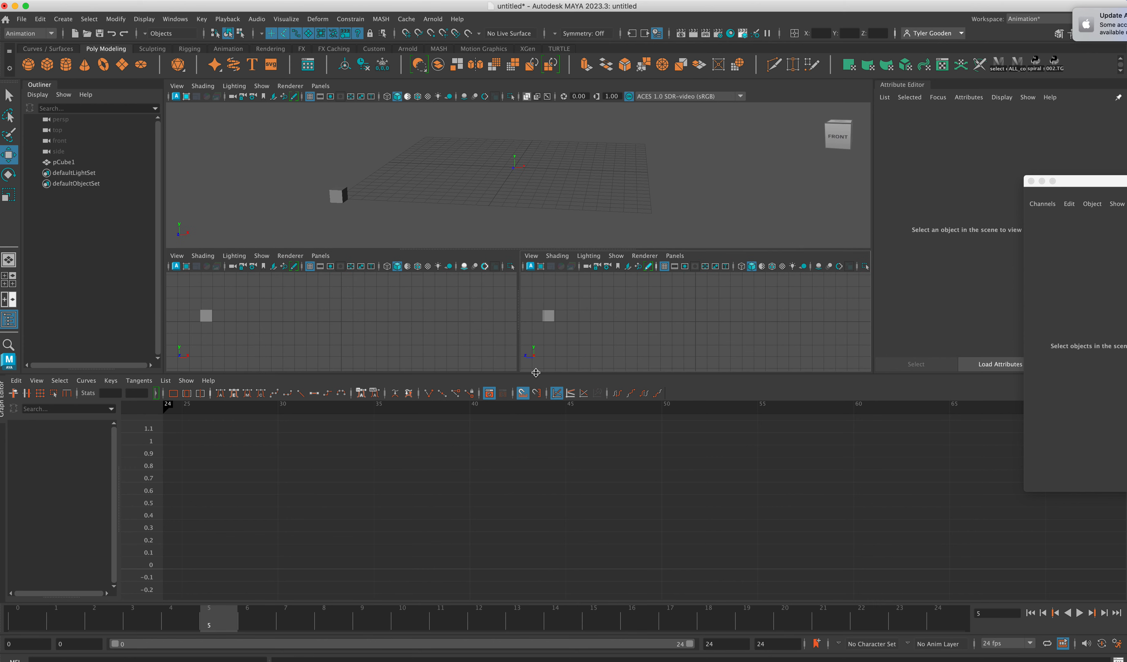
pyautogui.moveTo(537, 374); pyautogui.dragTo(555, 473)
pyautogui.moveTo(488, 335); pyautogui.dragTo(354, 242)
# - Return the viewport to the Single Pane layout with the cube seen close up in perspective
pyautogui.click(321, 87)
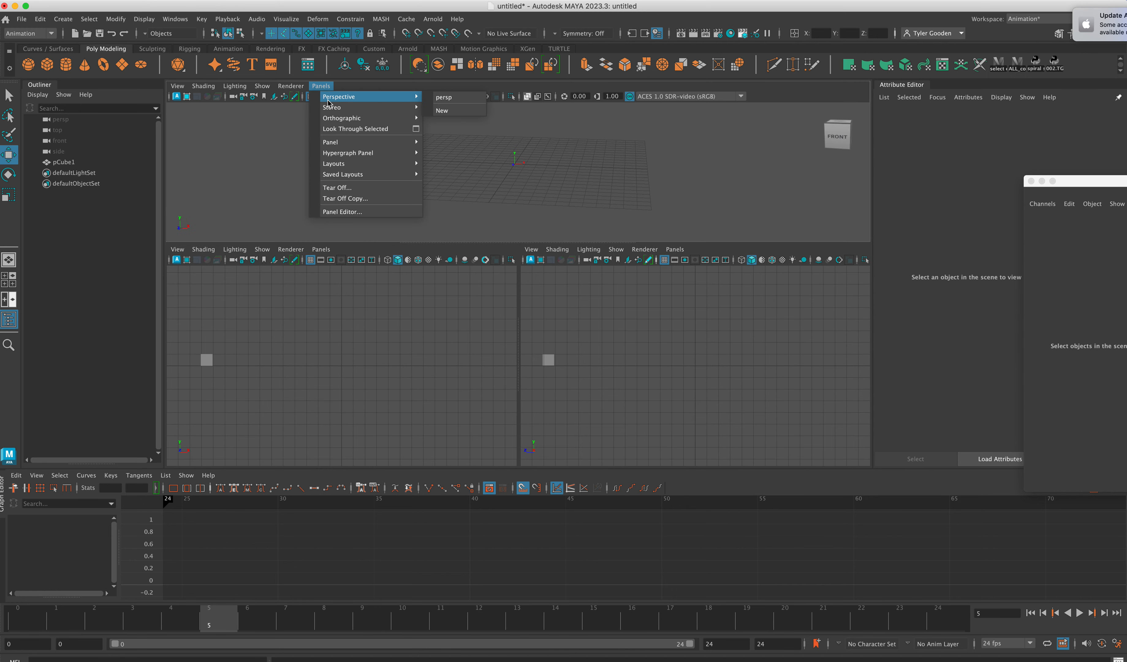
pyautogui.click(464, 165)
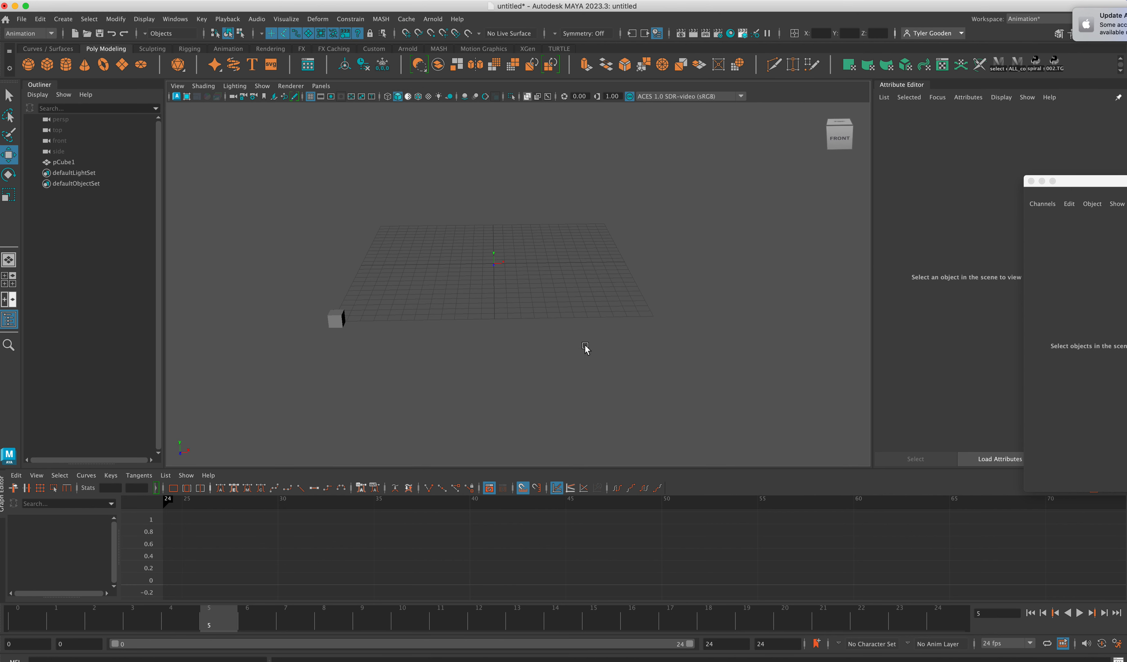
pyautogui.keyDown('alt'); pyautogui.moveTo(530, 319); pyautogui.dragTo(407, 274); pyautogui.keyUp('alt')
pyautogui.keyDown('alt'); pyautogui.moveTo(408, 274); pyautogui.dragTo(502, 320, button='right'); pyautogui.keyUp('alt')
pyautogui.keyDown('alt'); pyautogui.moveTo(503, 321); pyautogui.dragTo(379, 259); pyautogui.keyUp('alt')
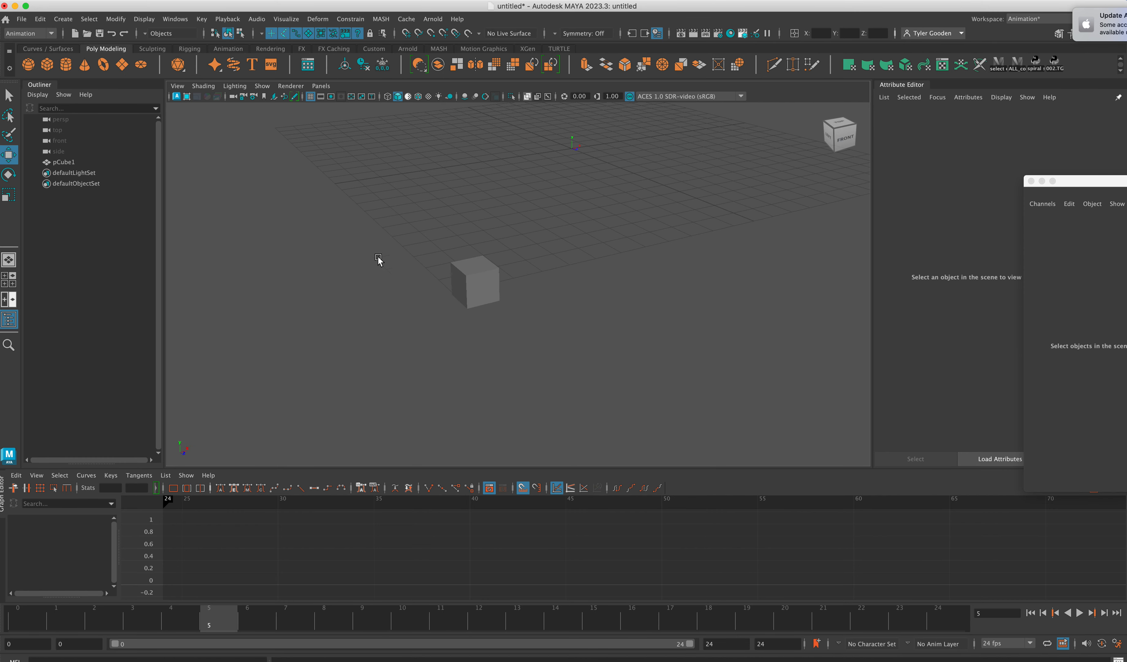
# - Enlarge the Graph Editor with the cube selected, and deselect the cube
pyautogui.click(480, 290)
pyautogui.moveTo(537, 467); pyautogui.dragTo(533, 391)
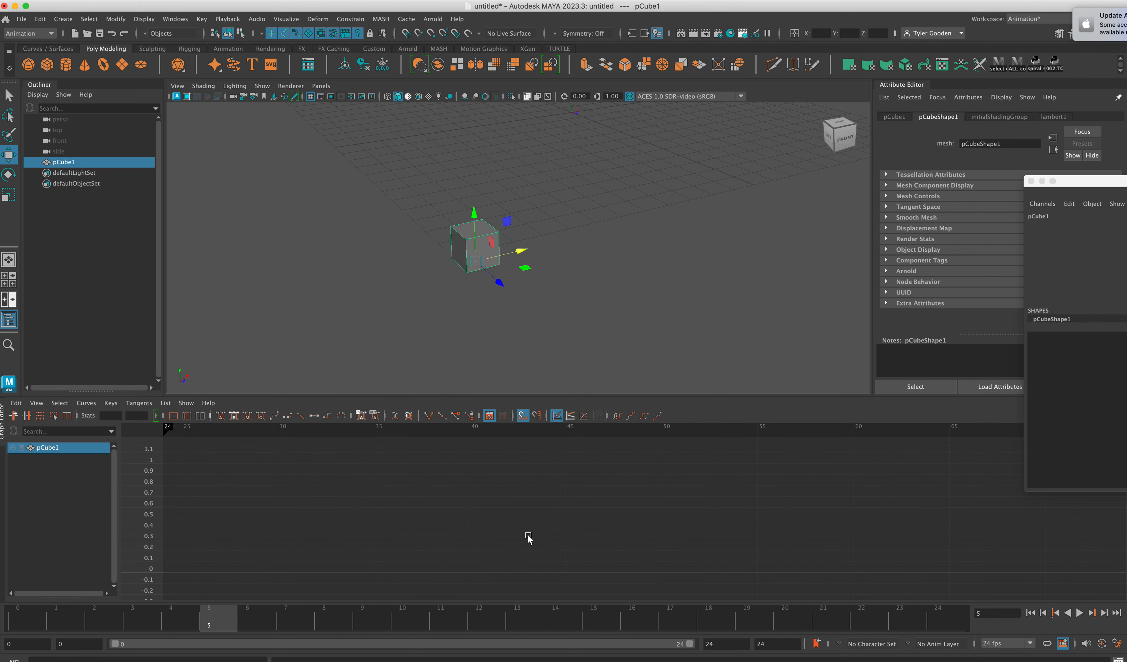
pyautogui.click(109, 277)
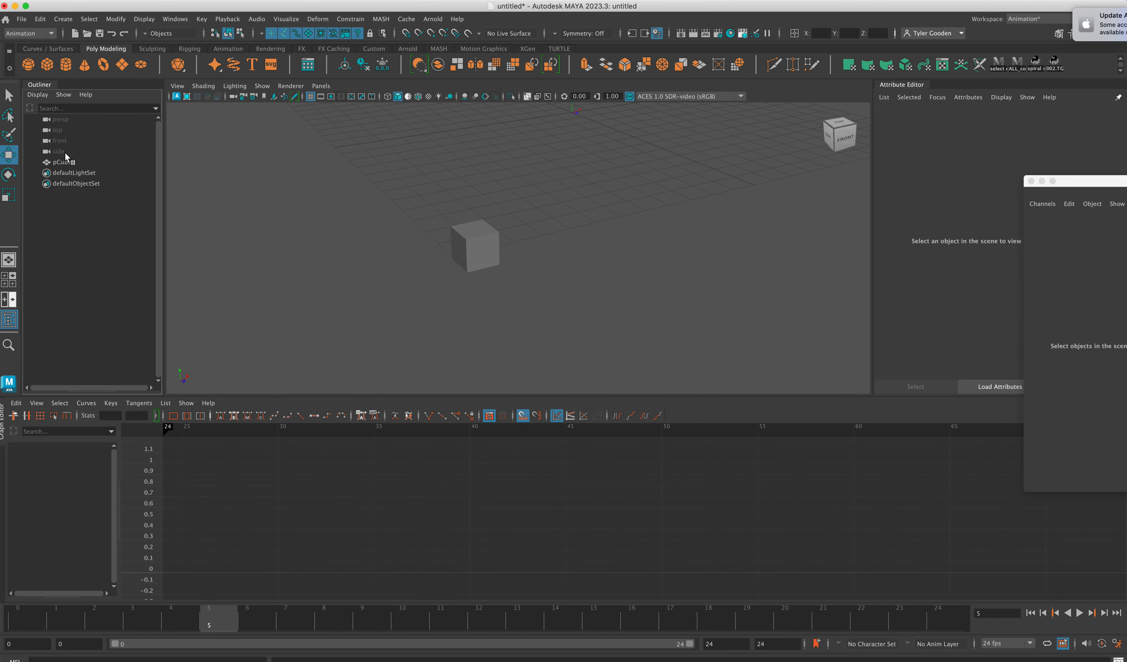
# - Rename the cube in the Outliner as "cube" and select it
pyautogui.click(68, 162)
pyautogui.doubleClick(98, 162)
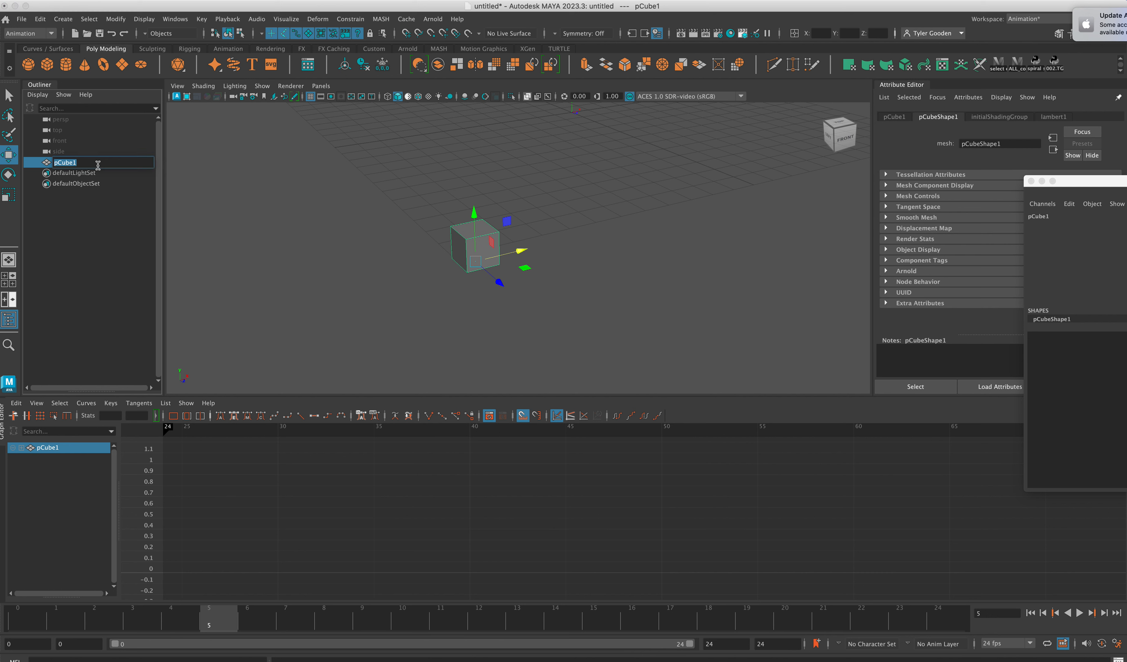
pyautogui.write('s')
pyautogui.click(348, 312)
pyautogui.click(66, 165)
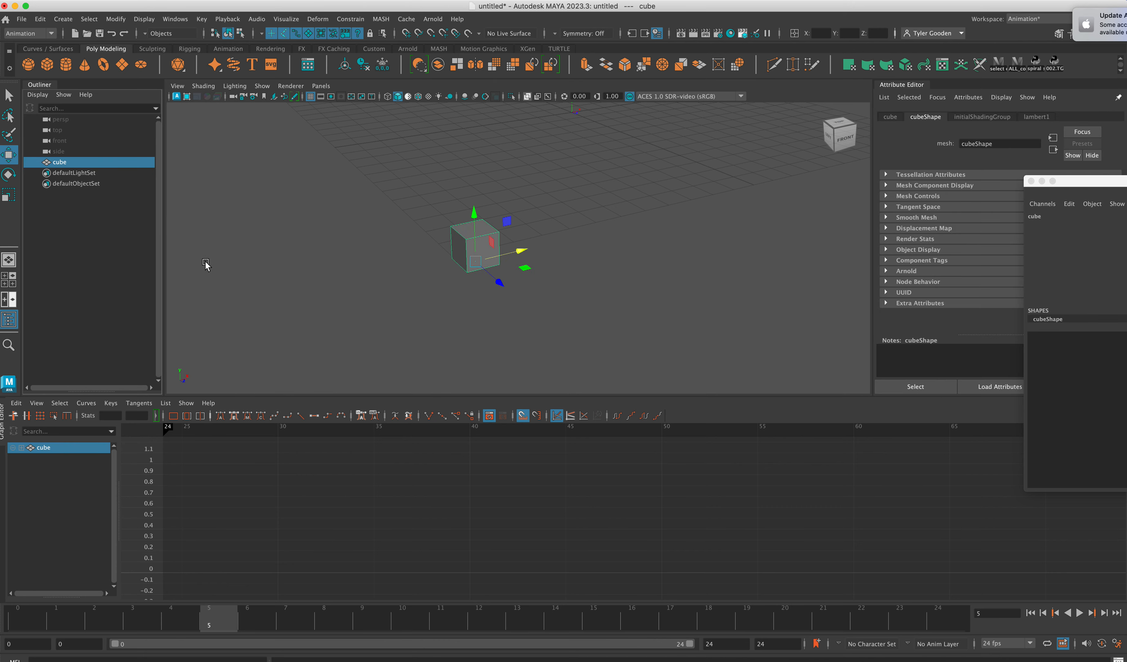
# - Rename the cube in the Outliner as Animation_cube01 and deselect it
pyautogui.click(78, 257)
pyautogui.click(64, 162)
pyautogui.doubleClick(81, 163)
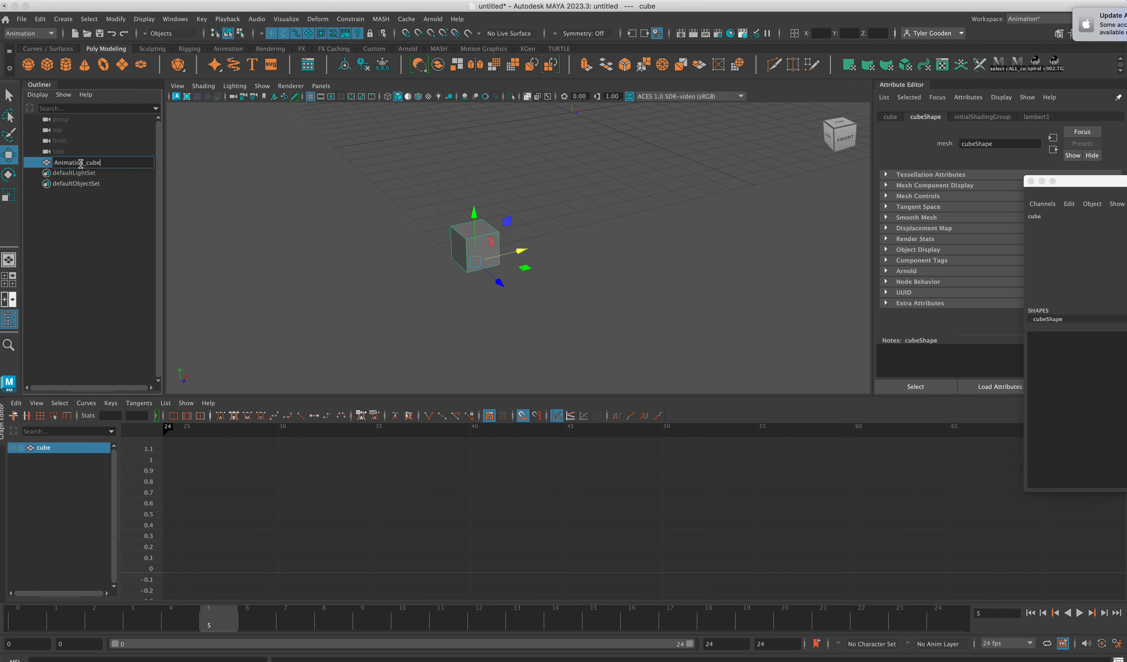
pyautogui.click(377, 306)
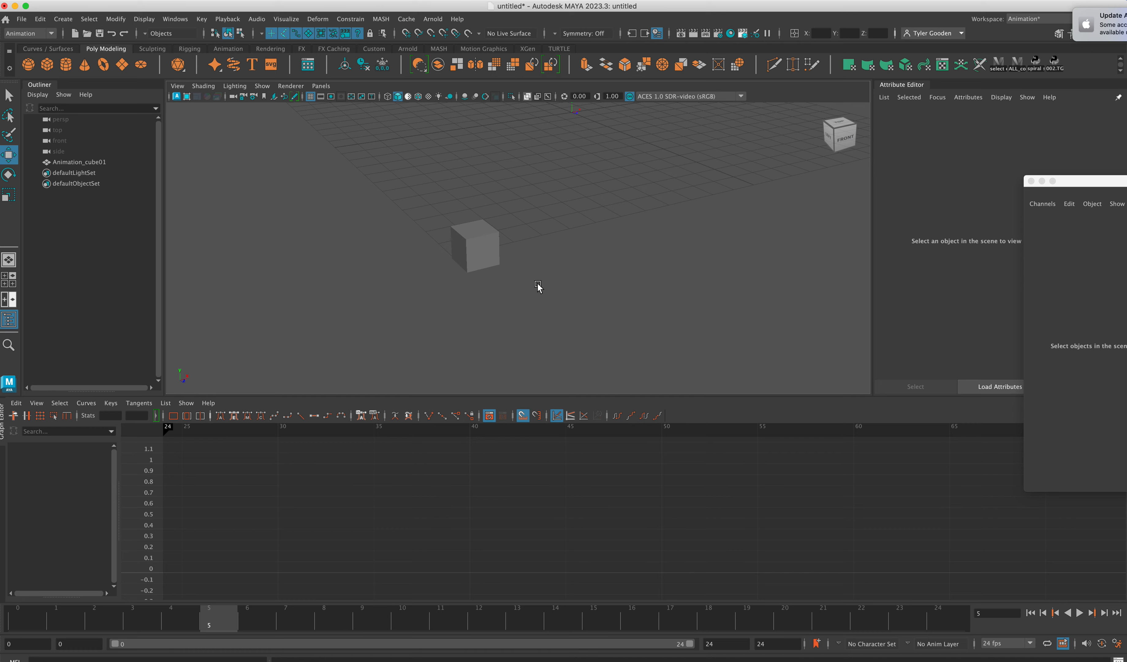
# - Select Animation_cube01, bring the Channel Box beside it, and set its Translate Z to 0
pyautogui.keyDown('alt'); pyautogui.moveTo(609, 302); pyautogui.dragTo(589, 277); pyautogui.keyUp('alt')
pyautogui.click(587, 275)
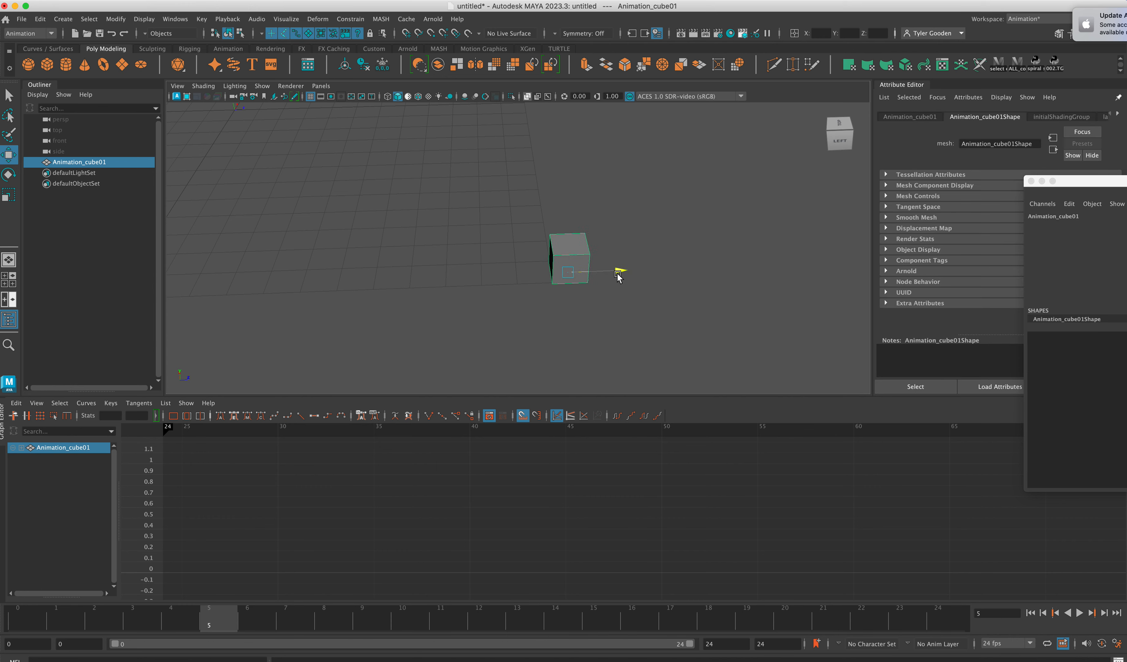
pyautogui.moveTo(1087, 188); pyautogui.dragTo(701, 273)
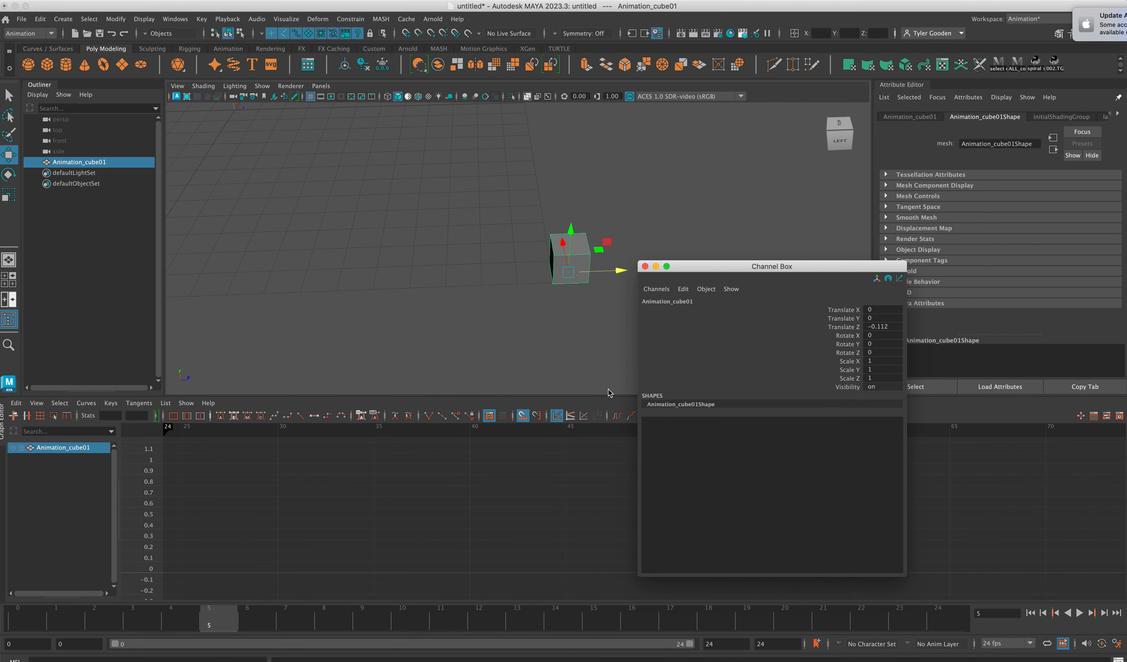
pyautogui.click(887, 326)
pyautogui.press('Return')
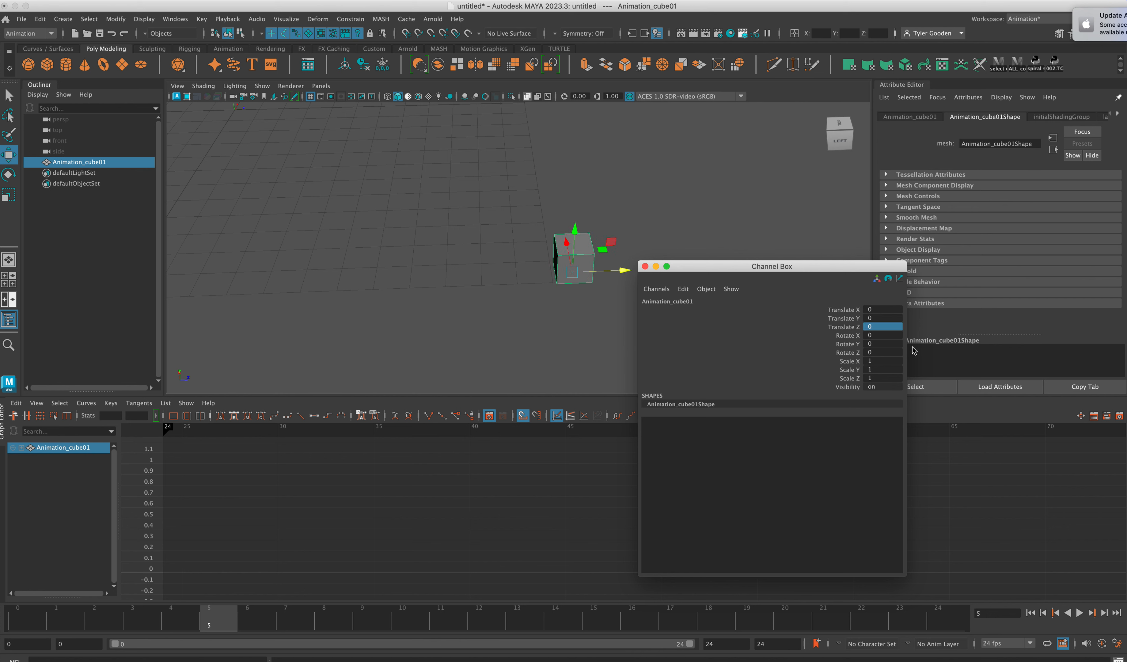
# - Move the current time to frame 0 and place the Channel Box where all the cube's channels are readable
pyautogui.moveTo(715, 274); pyautogui.dragTo(1033, 204)
pyautogui.moveTo(188, 622); pyautogui.dragTo(22, 549)
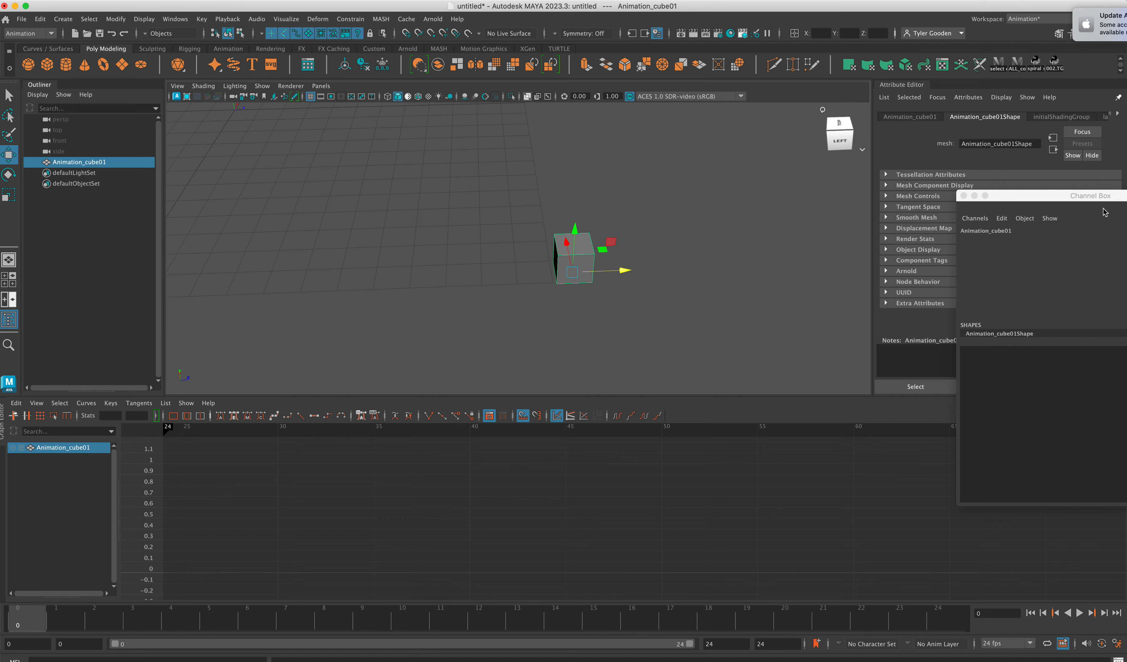
pyautogui.moveTo(1077, 196); pyautogui.dragTo(777, 174)
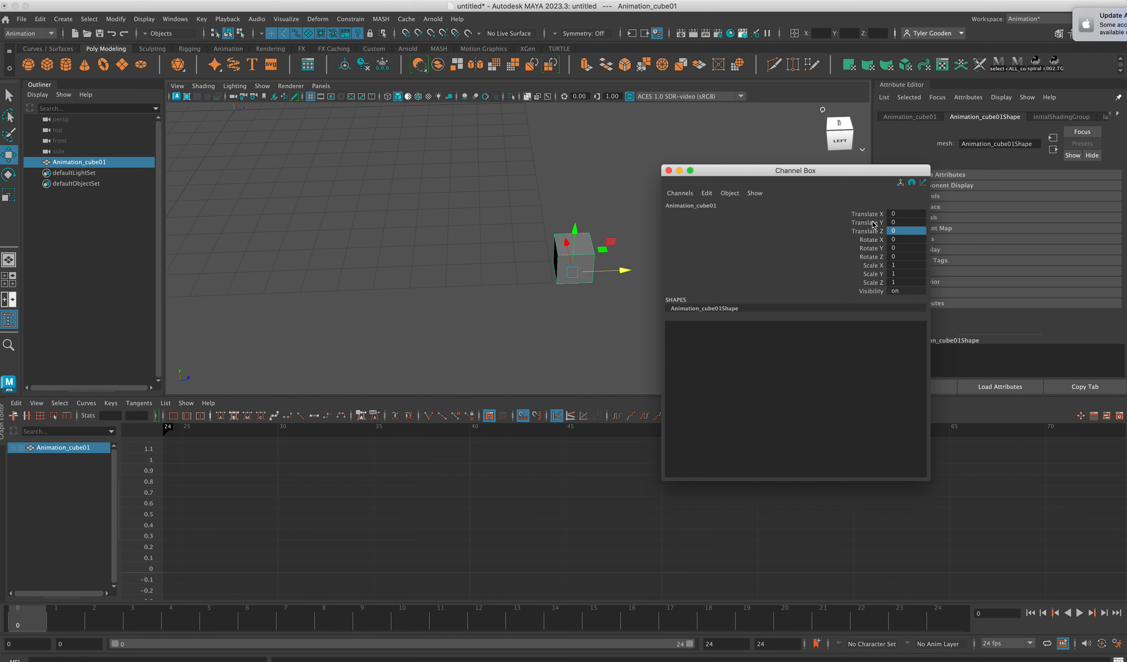
pyautogui.moveTo(752, 170); pyautogui.dragTo(877, 168)
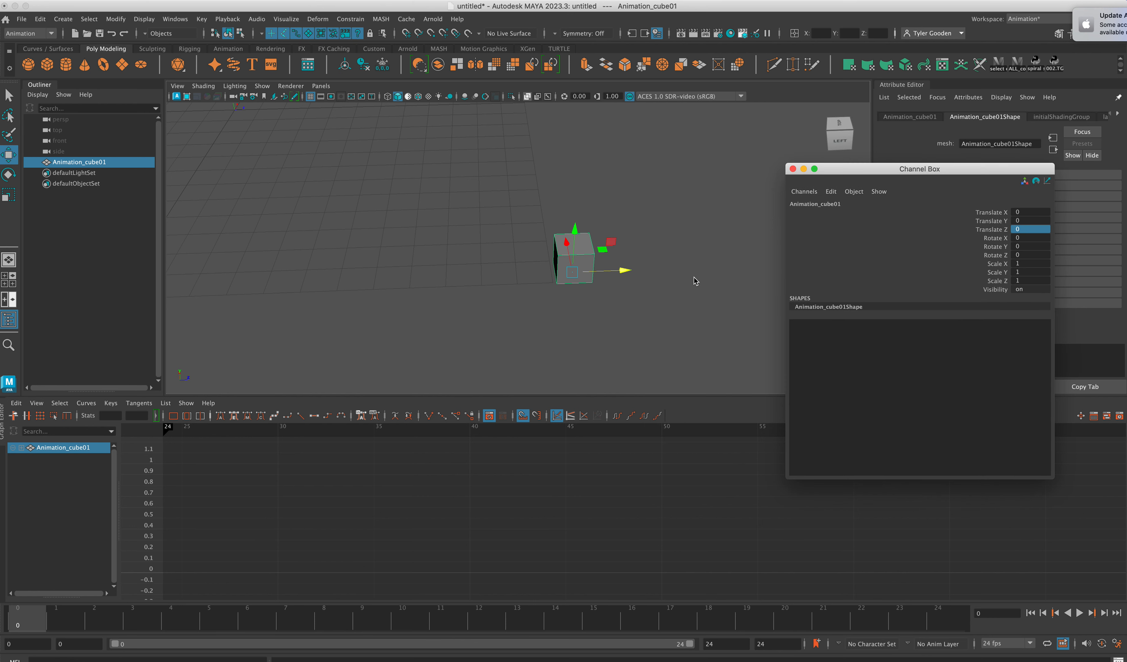
# - Try the rotate and scale manipulators on the cube, scaling it uniformly and undoing that scaling
pyautogui.click(682, 304)
pyautogui.click(591, 263)
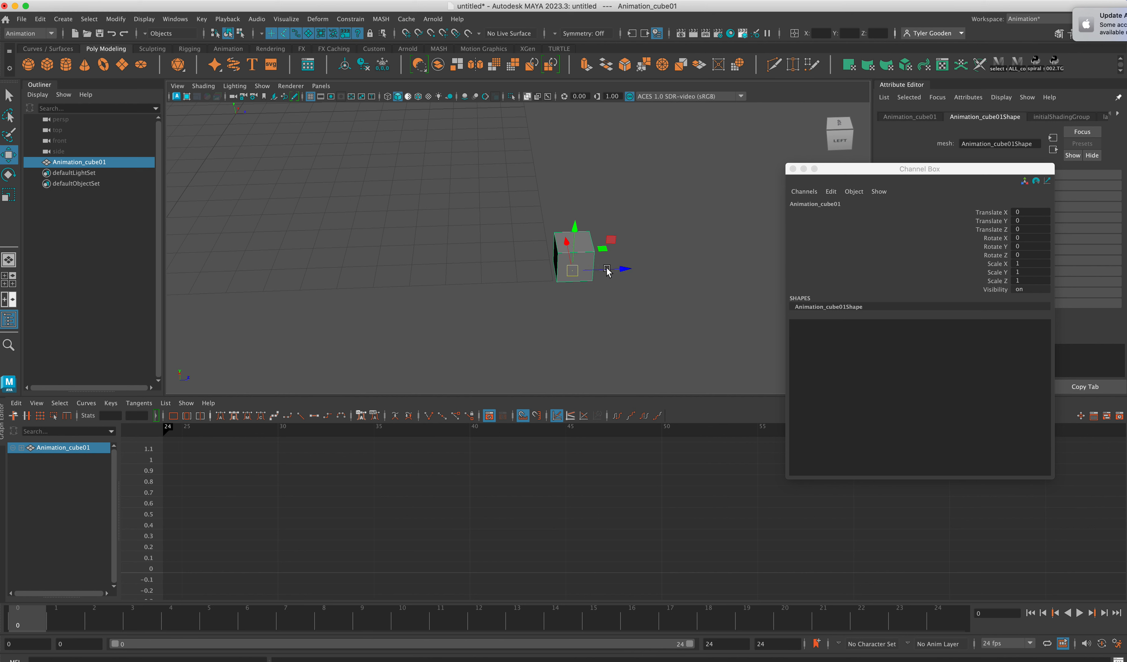
pyautogui.press('e')
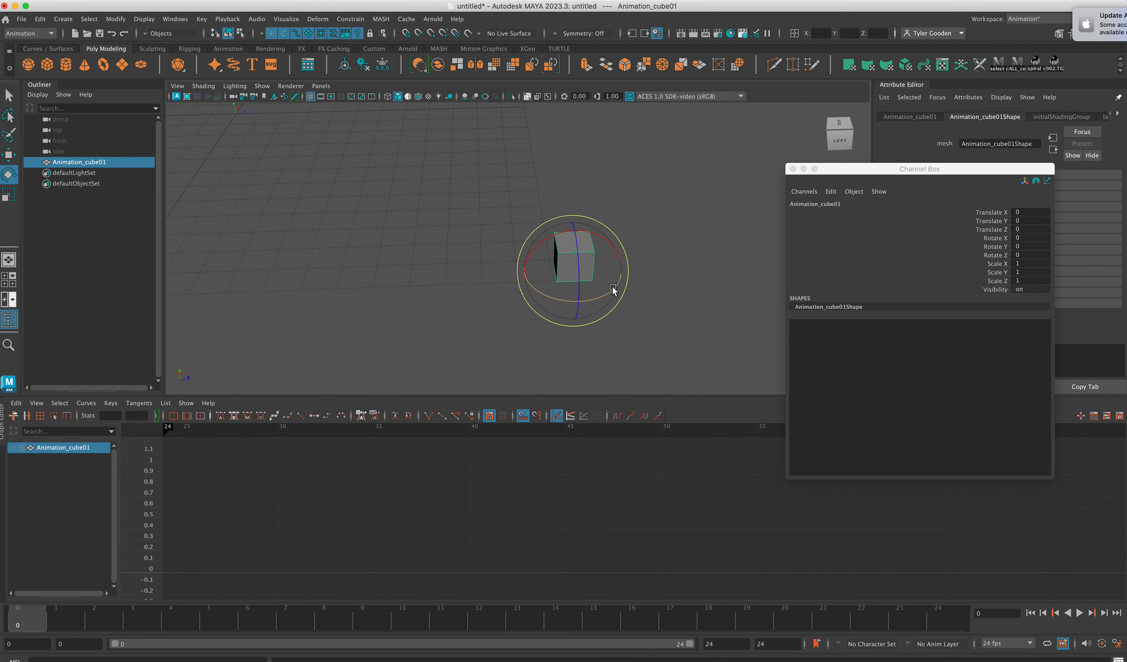
pyautogui.press('r')
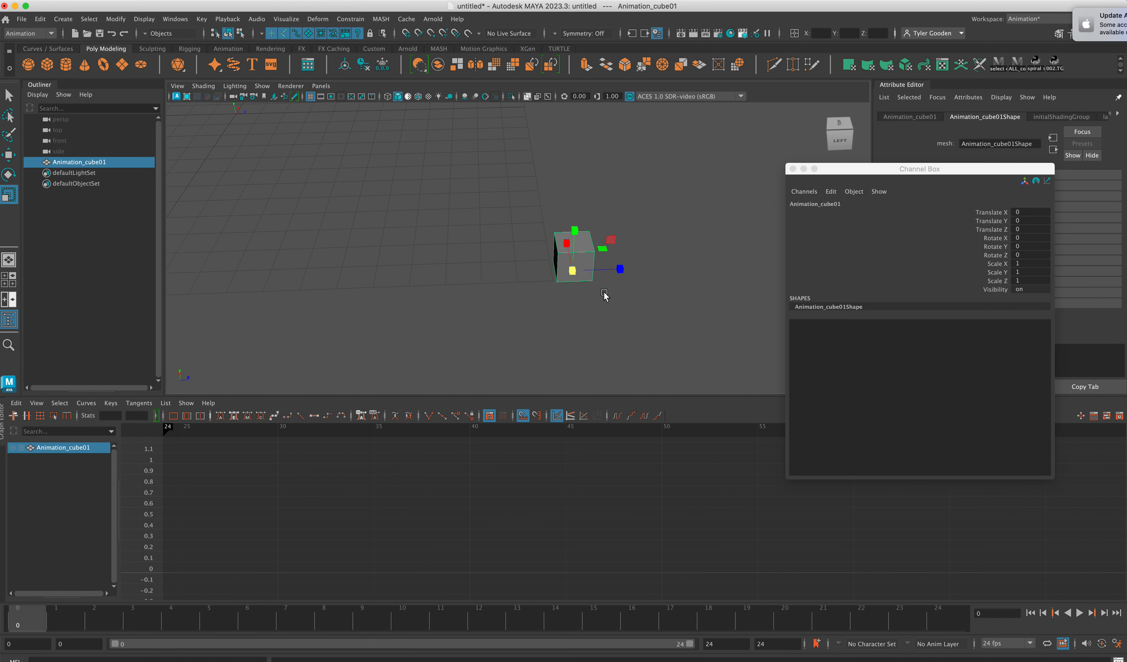
pyautogui.moveTo(571, 272); pyautogui.dragTo(599, 279)
pyautogui.press('z')
# - Activate the Move tool and set a keyframe on all of the cube's channels at frame 0
pyautogui.press('w')
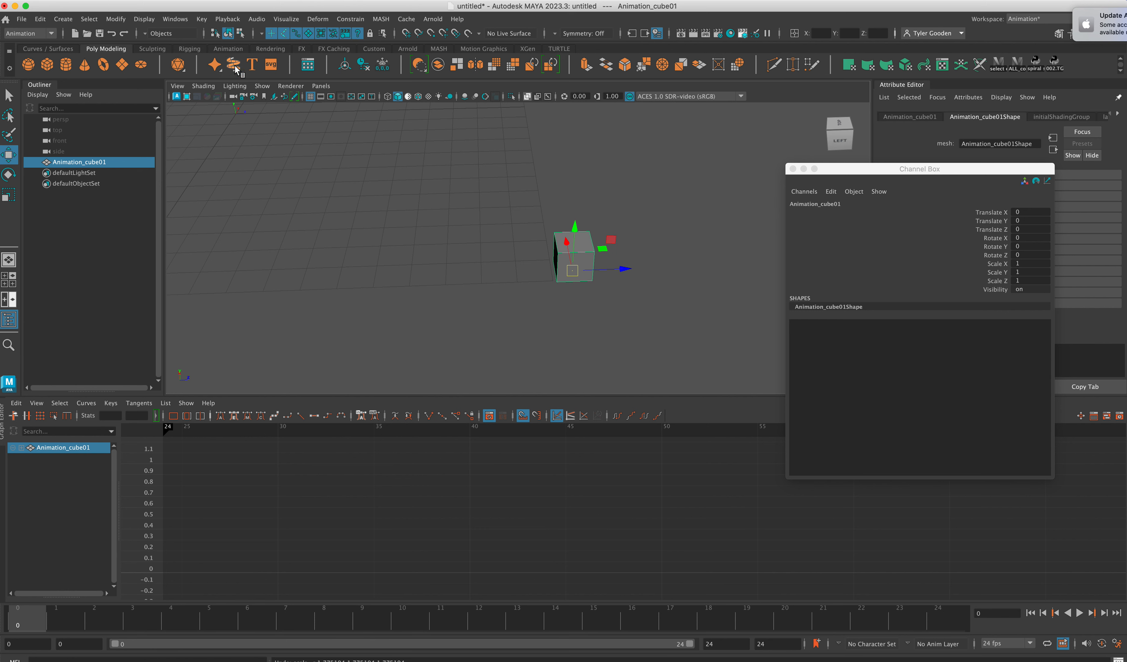
pyautogui.click(650, 284)
pyautogui.click(578, 248)
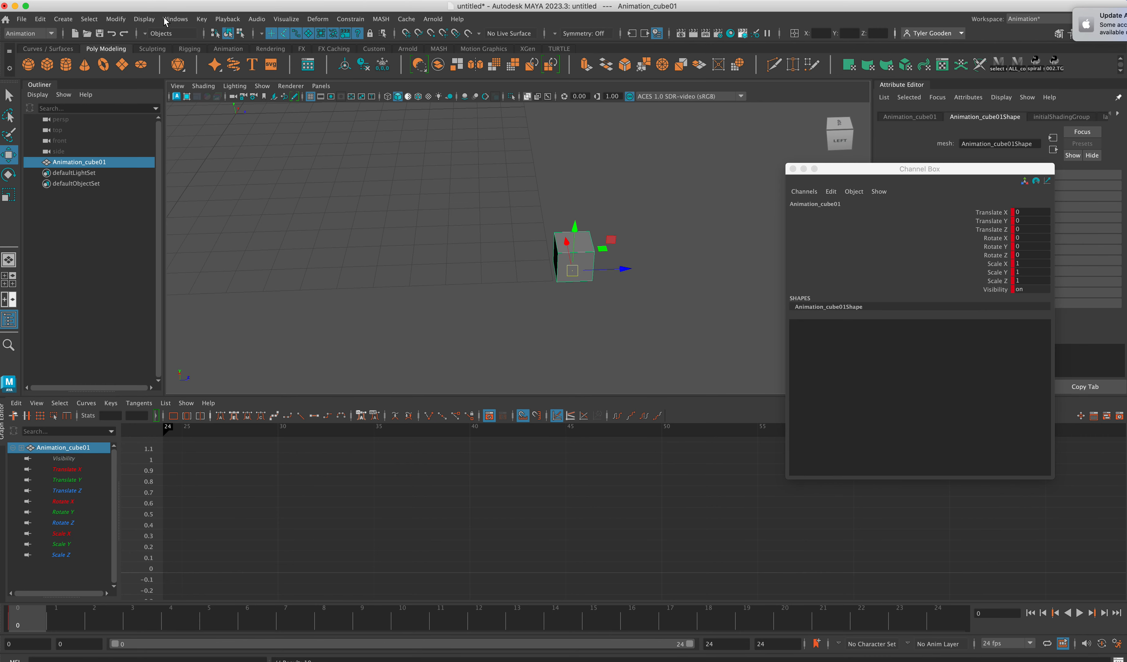
# - Examine the list of available transformation tools, closing it without choosing one
pyautogui.click(90, 19)
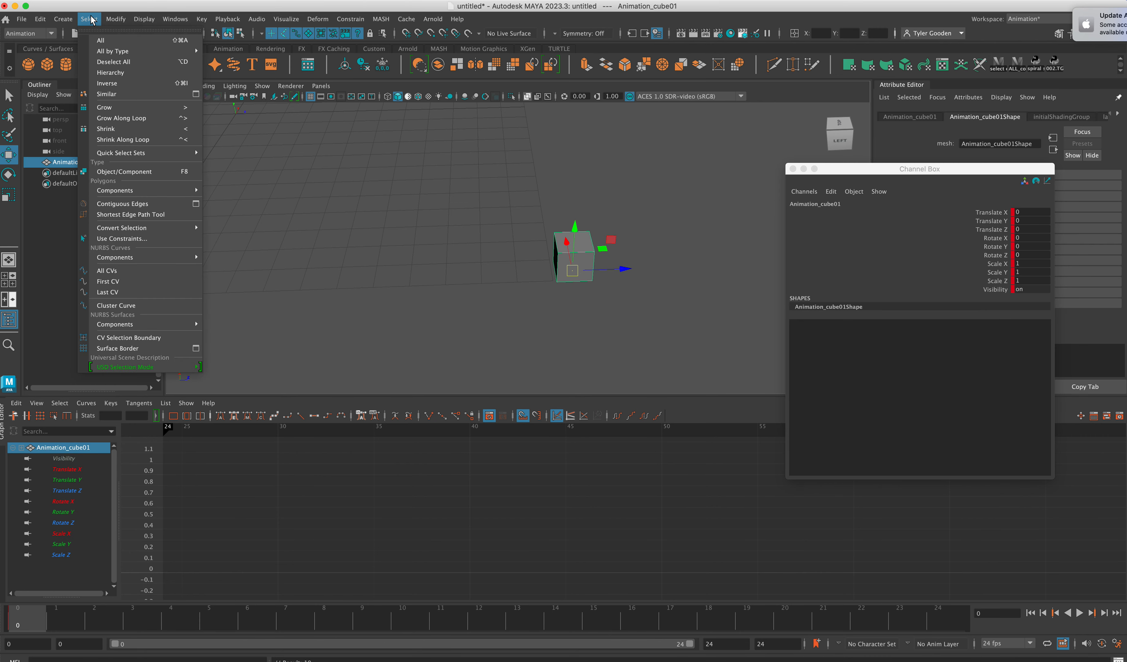
pyautogui.moveTo(115, 20)
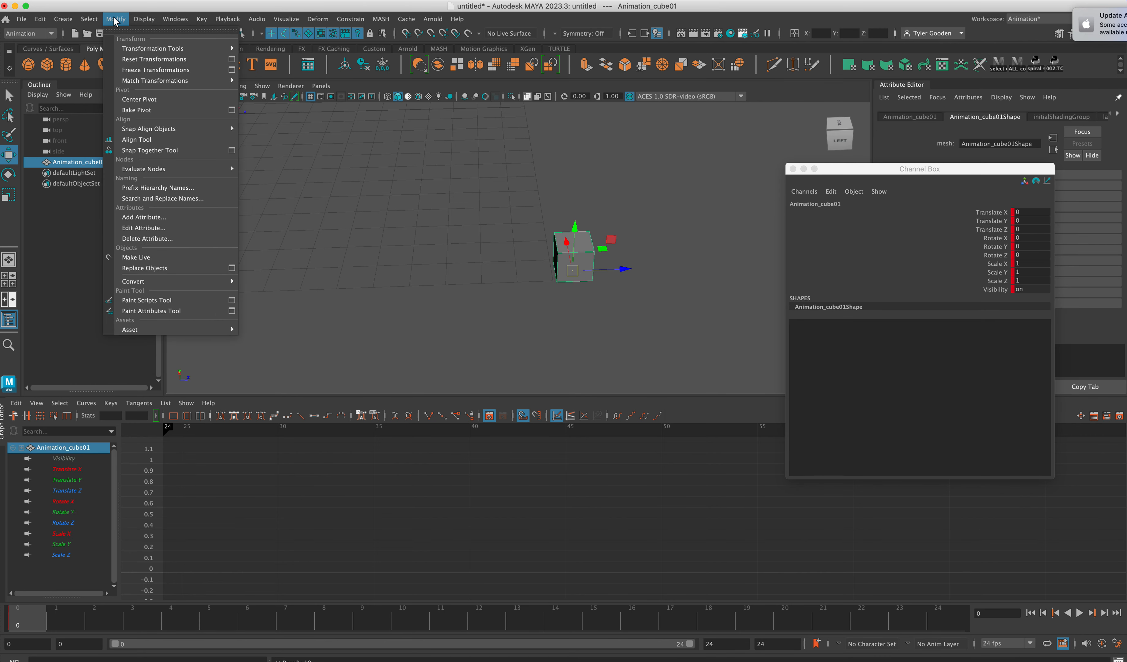
pyautogui.moveTo(131, 47)
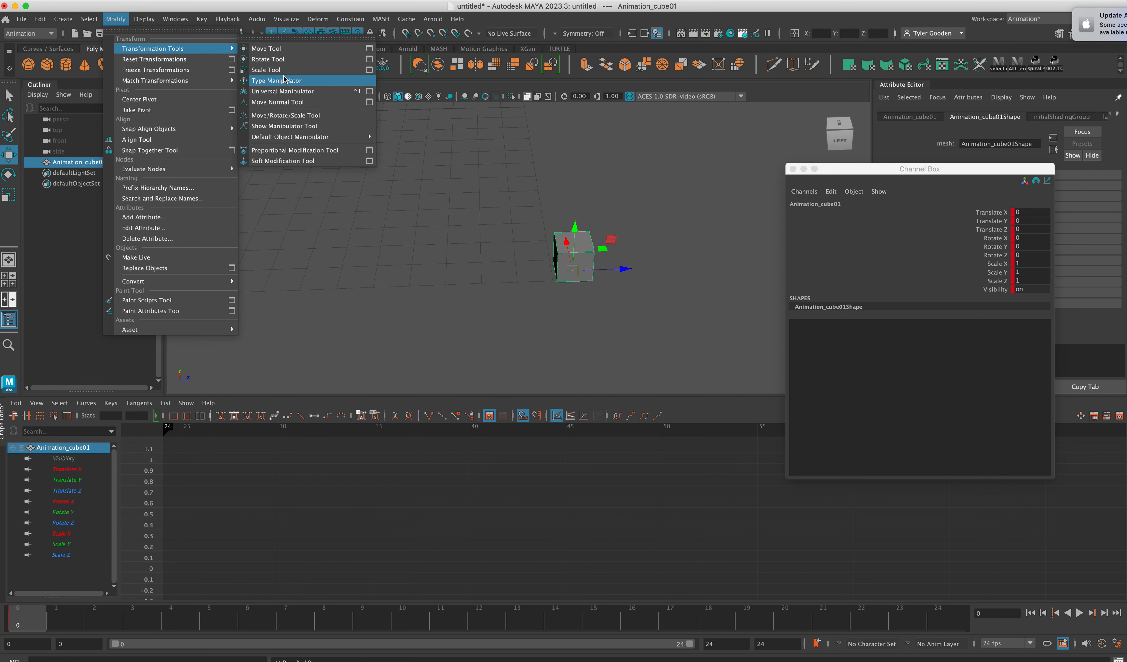
pyautogui.click(486, 180)
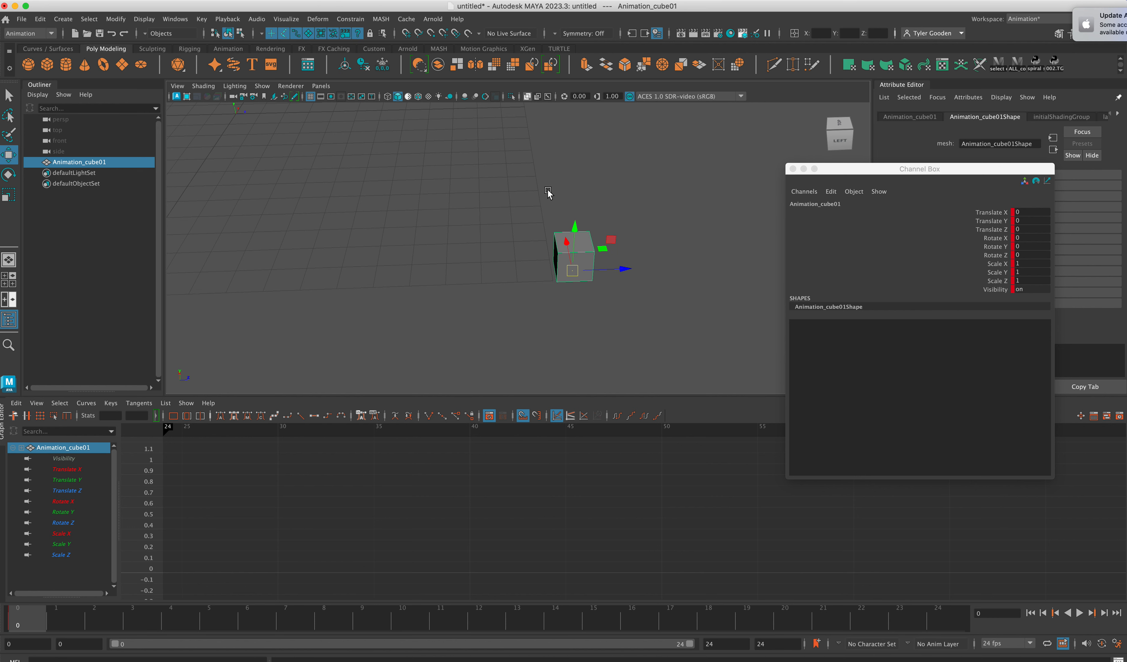
# - Frame the cube's keys at frame 0 in the Graph Editor, and switch between its transform manipulators
pyautogui.click(631, 246)
pyautogui.click(581, 252)
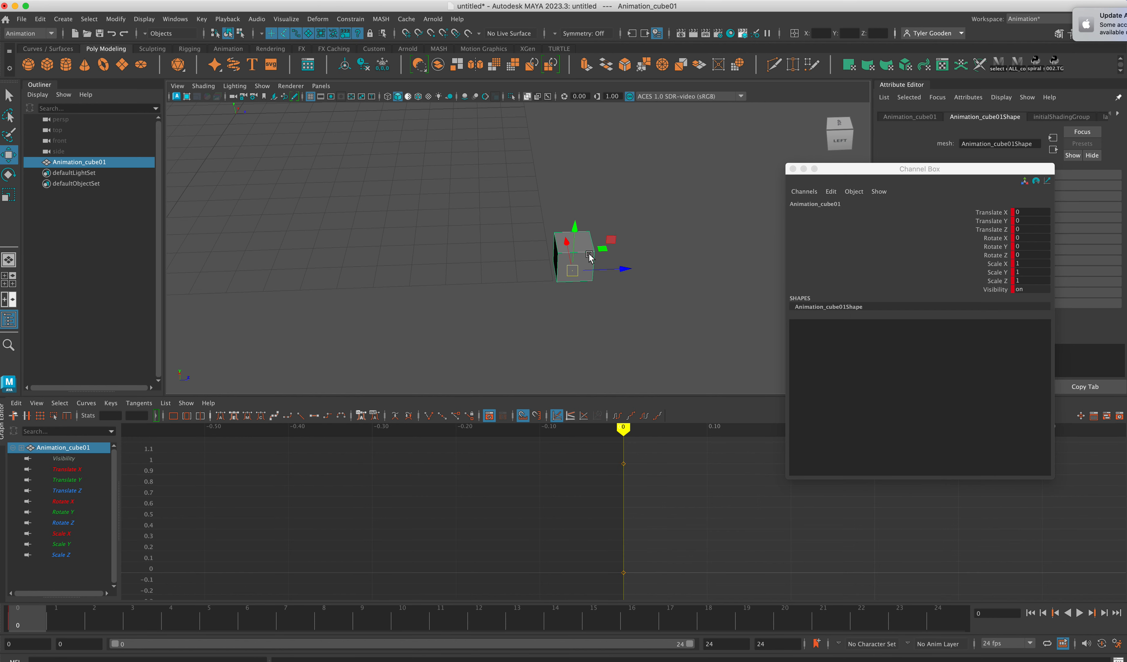
pyautogui.press('e')
pyautogui.press('w')
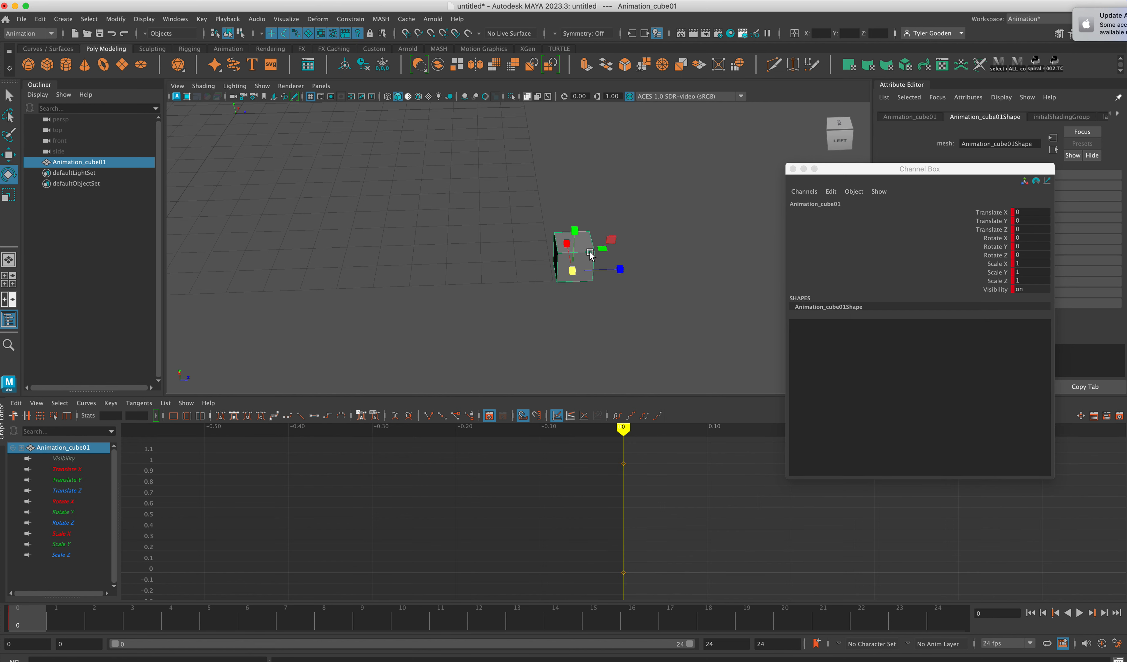
pyautogui.press('e')
pyautogui.press('w')
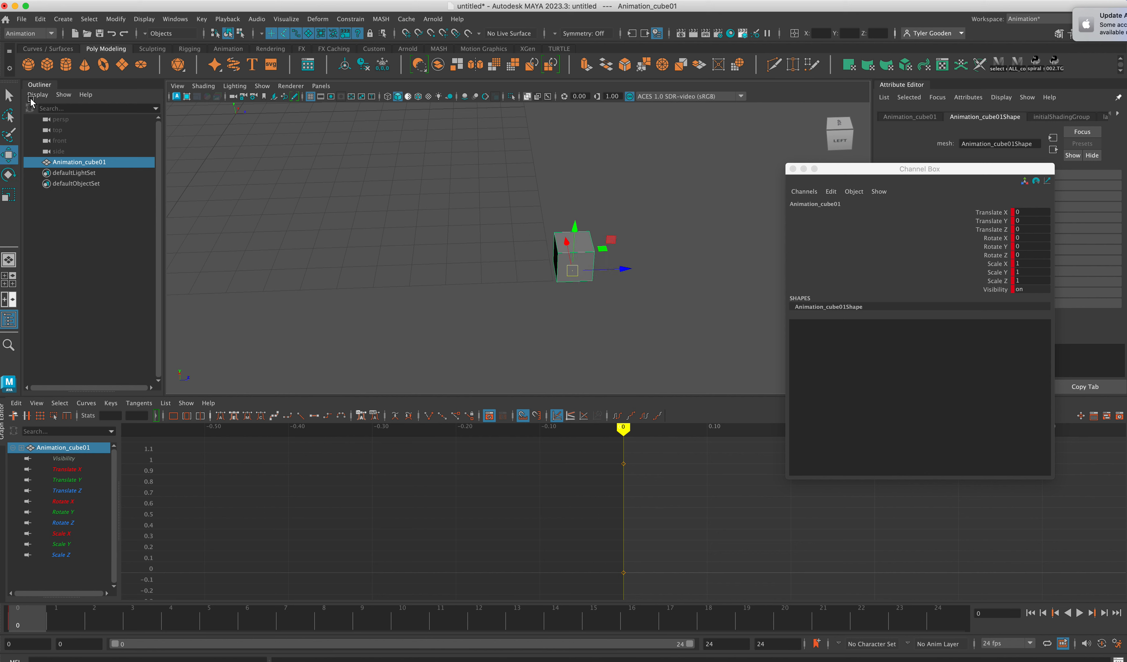
# - Cycle the cube through the move, rotate and scale manipulators, ending on scale, and leave the cube deselected
pyautogui.click(609, 226)
pyautogui.click(589, 259)
pyautogui.press('e')
pyautogui.press('r')
pyautogui.press('w')
pyautogui.press('e')
pyautogui.press('r')
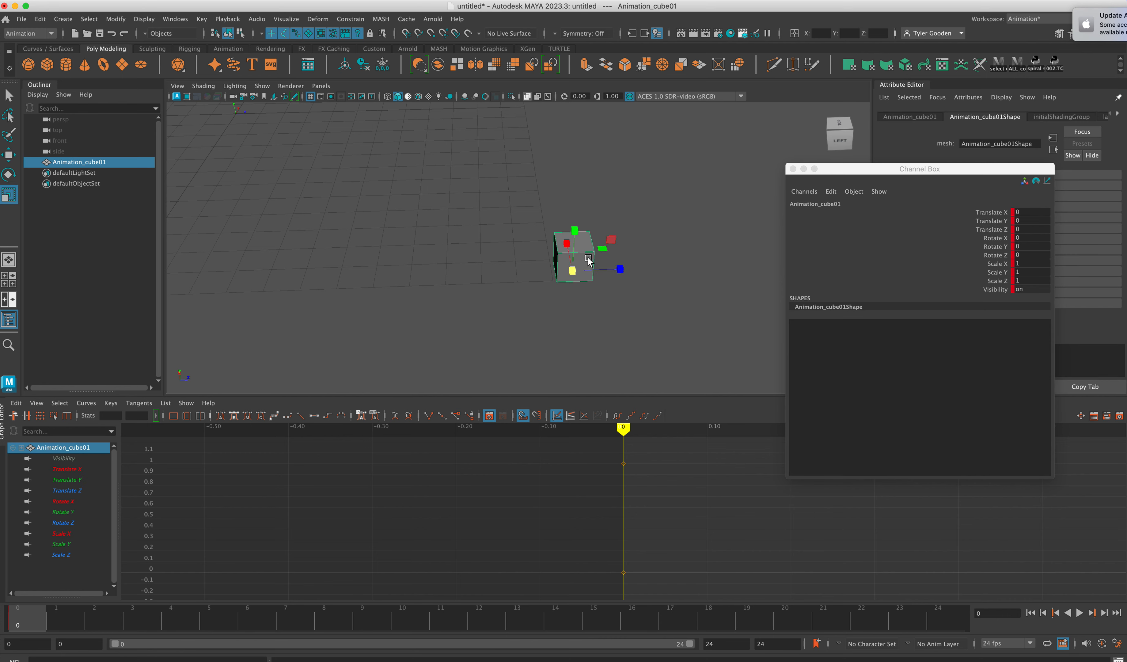
pyautogui.click(637, 196)
pyautogui.click(591, 252)
pyautogui.press('super+z')
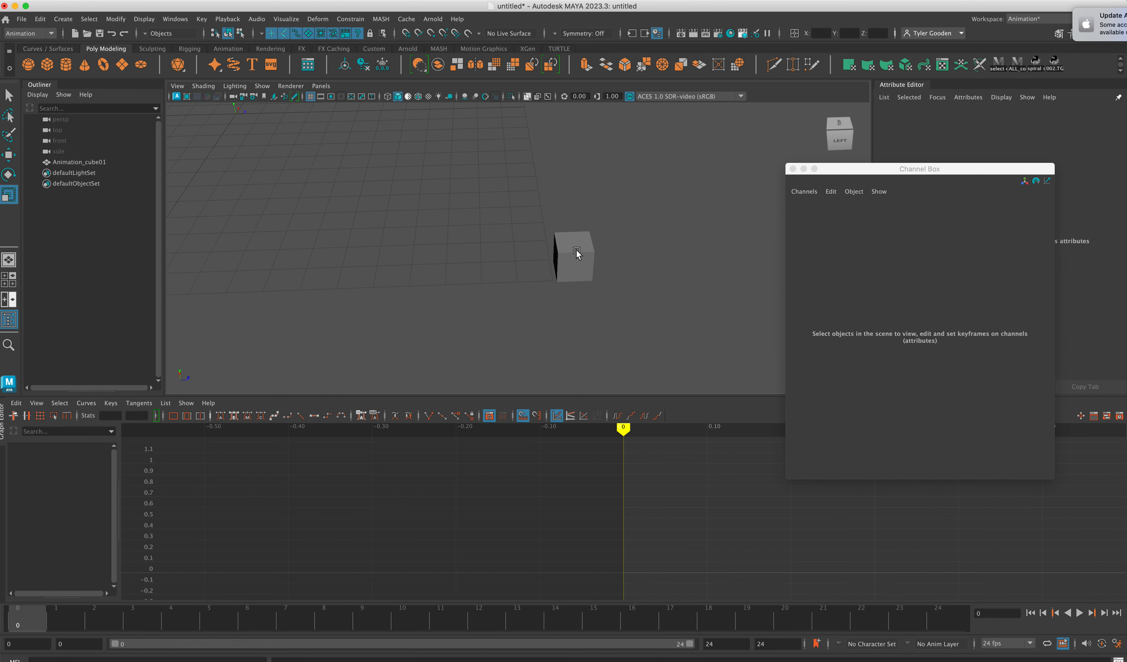
# - Delete all of the cube's keys at frame 0 in the Graph Editor, and leave the cube selected
pyautogui.click(584, 263)
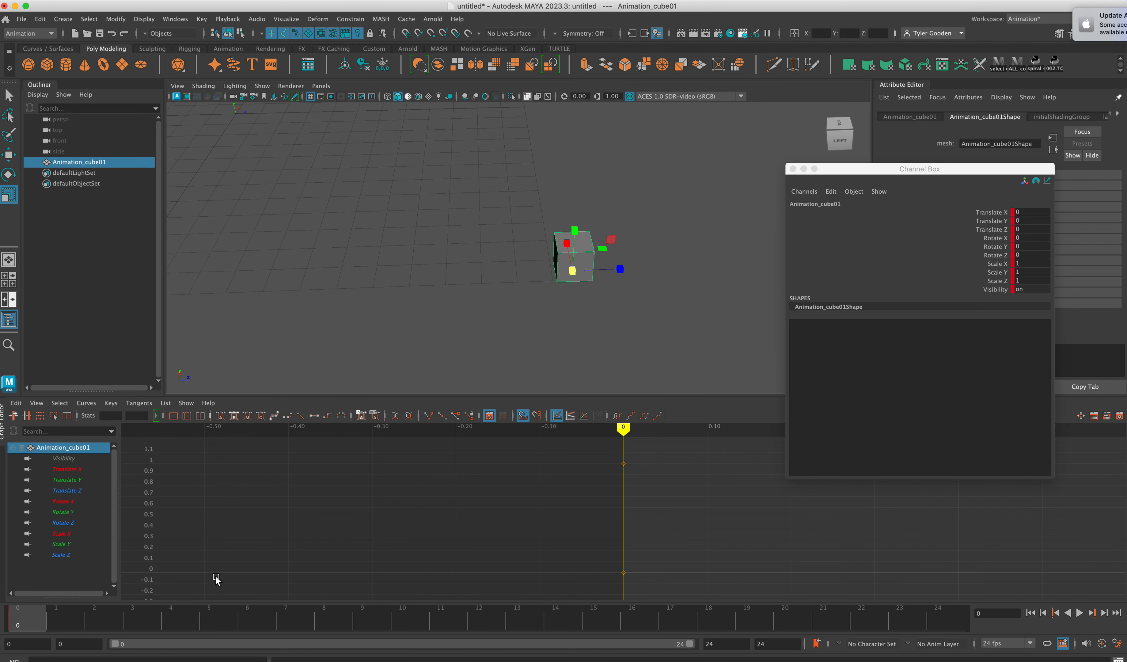
pyautogui.moveTo(608, 450); pyautogui.dragTo(646, 578)
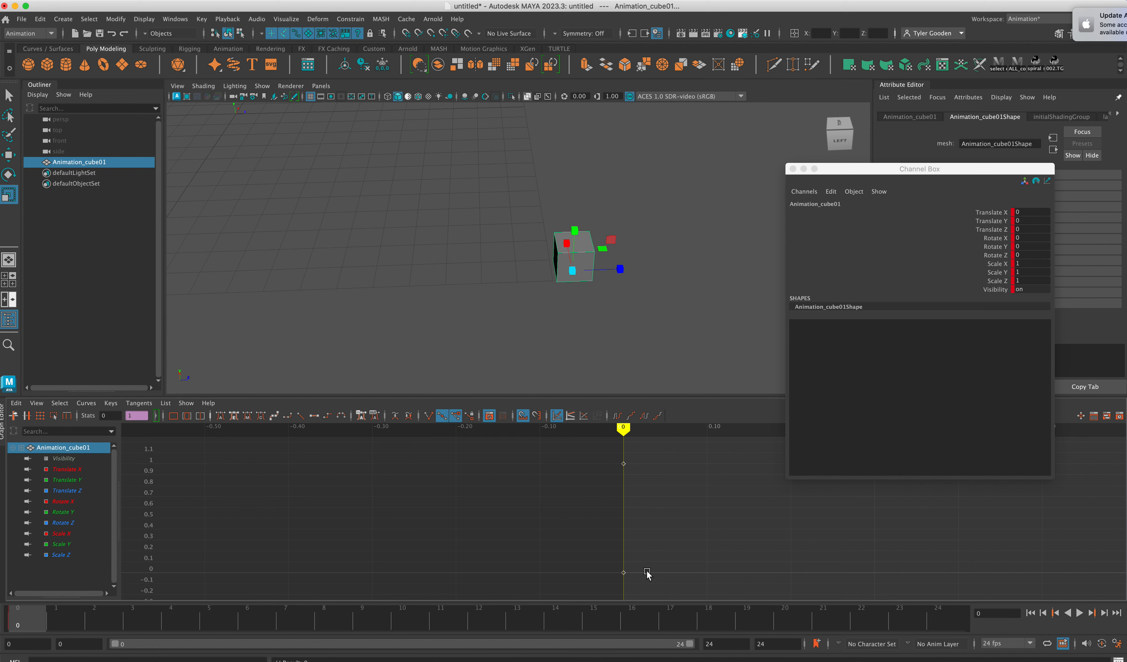
pyautogui.click(687, 277)
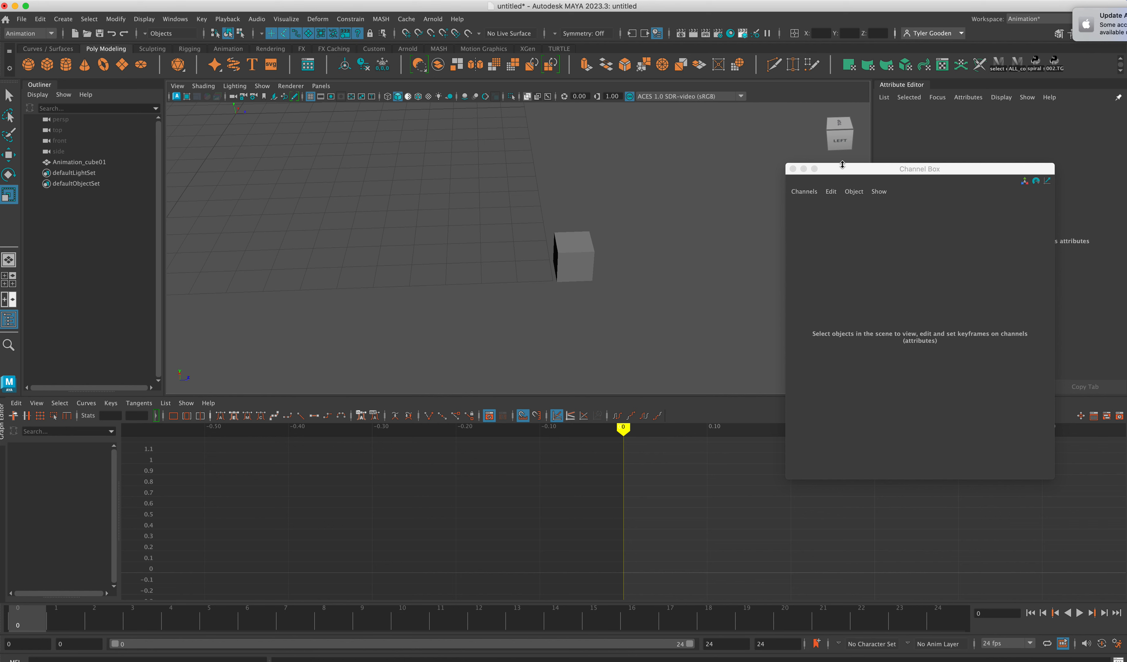
pyautogui.click(574, 257)
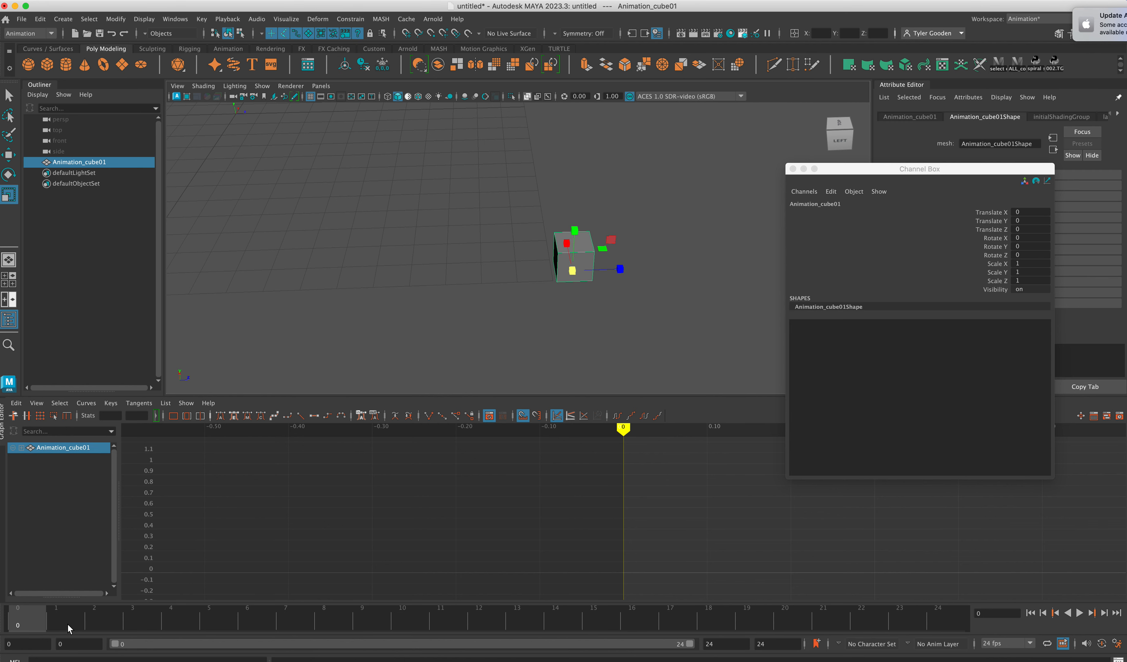
# - Reposition the floating Channel Box over the Attribute Editor, keeping the viewport clear
pyautogui.moveTo(888, 164); pyautogui.dragTo(948, 138)
pyautogui.moveTo(107, 626); pyautogui.dragTo(32, 595)
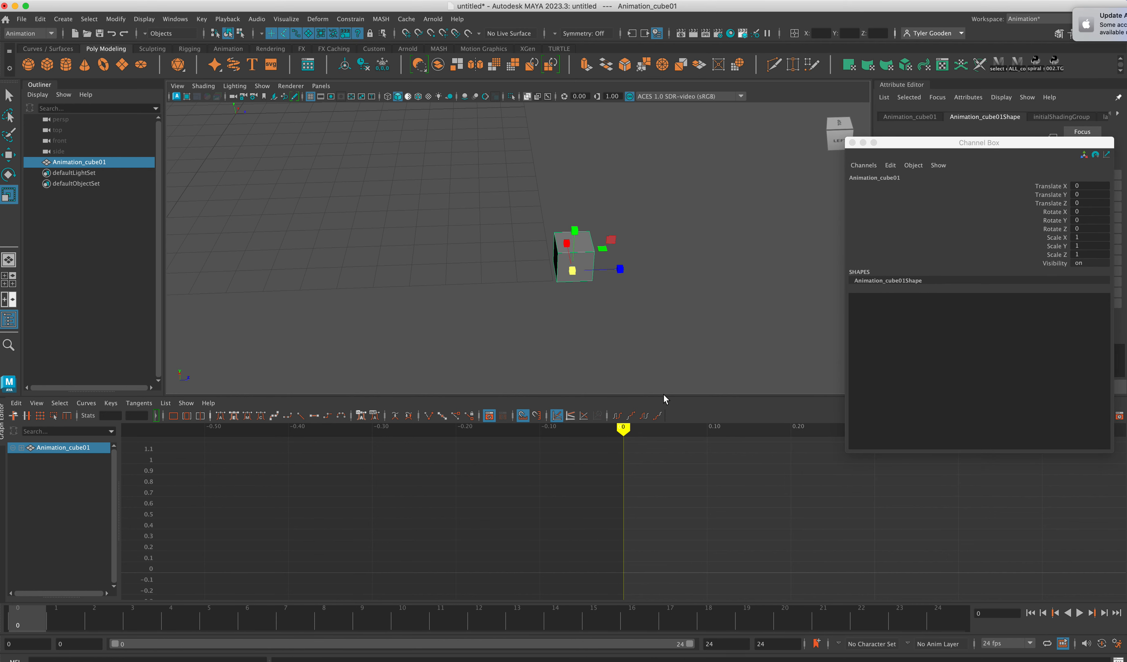
pyautogui.moveTo(614, 7); pyautogui.dragTo(413, 9)
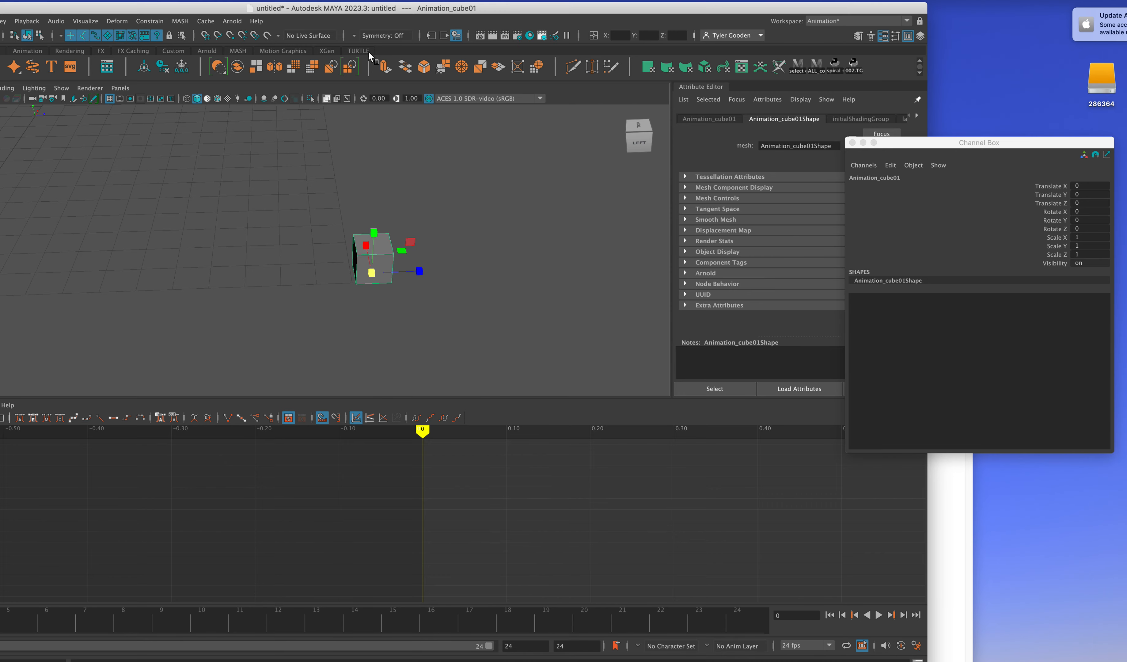
pyautogui.moveTo(346, 10); pyautogui.dragTo(546, 11)
pyautogui.moveTo(977, 142); pyautogui.dragTo(977, 216)
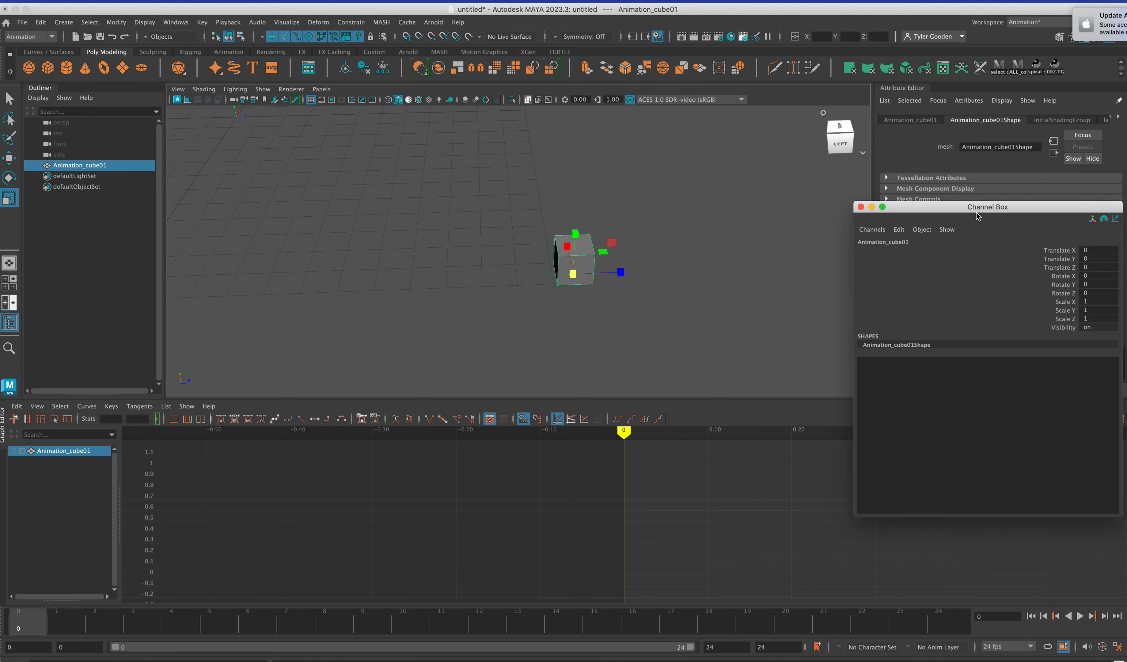
# - Set a keyframe on only the cube's translate channels at frame 0, and play the timeline, stopping at frame 24
pyautogui.hotkey('shift', 'w')
pyautogui.click(16, 629)
pyautogui.hotkey('alt', 'v')
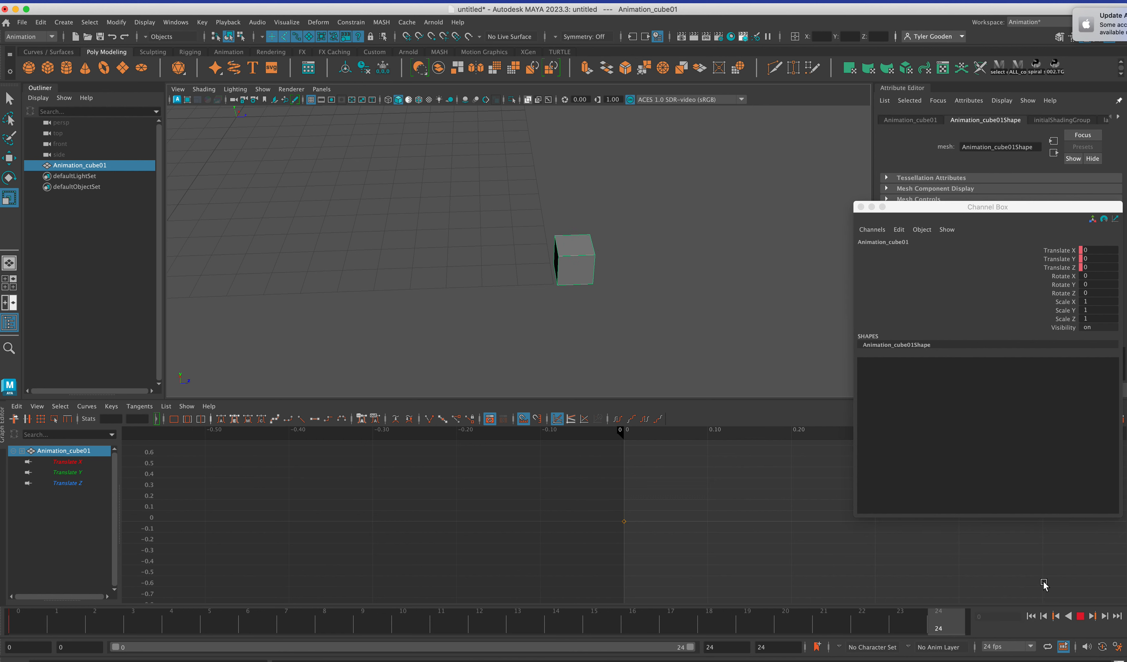
pyautogui.hotkey('alt', 'v')
# - Try moving the cube to about 24.06 on Translate X at frame 24 without keying it, and play the animation
pyautogui.click(1063, 251)
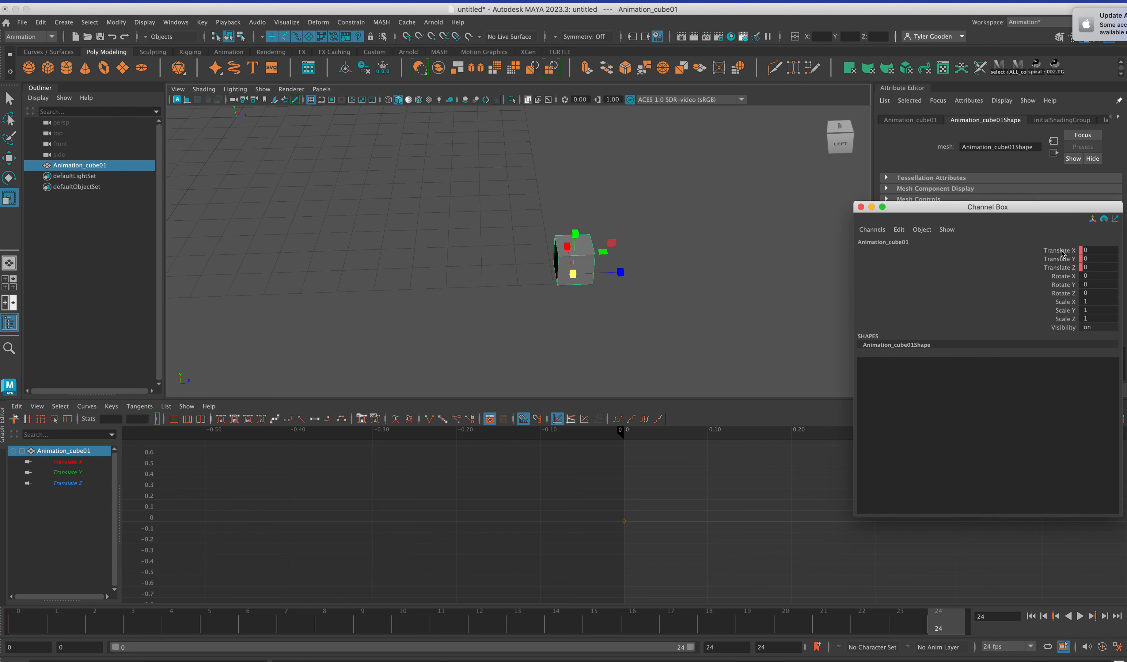
pyautogui.keyDown('alt'); pyautogui.moveTo(697, 265); pyautogui.dragTo(687, 296); pyautogui.keyUp('alt')
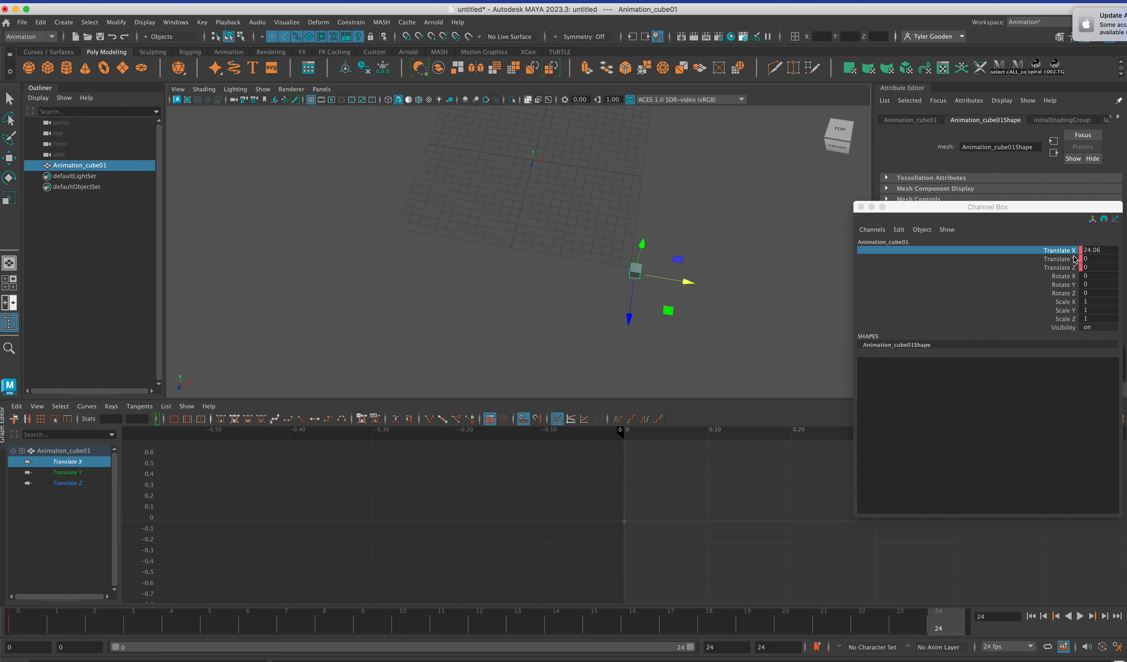
pyautogui.moveTo(872, 631); pyautogui.dragTo(811, 608)
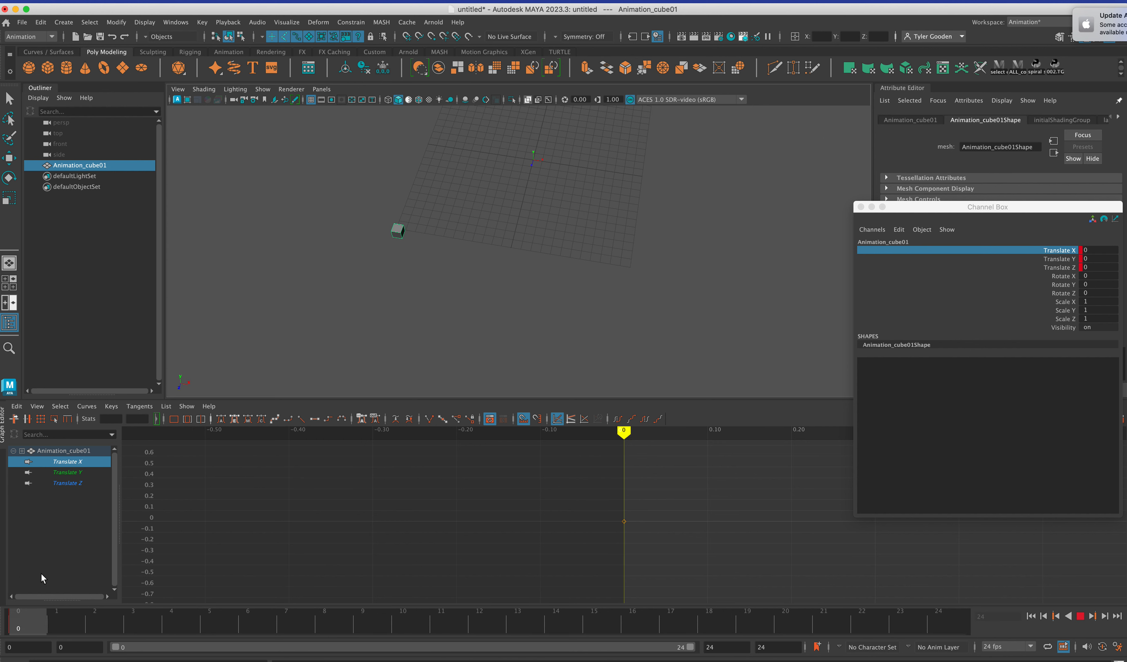
pyautogui.press('Escape')
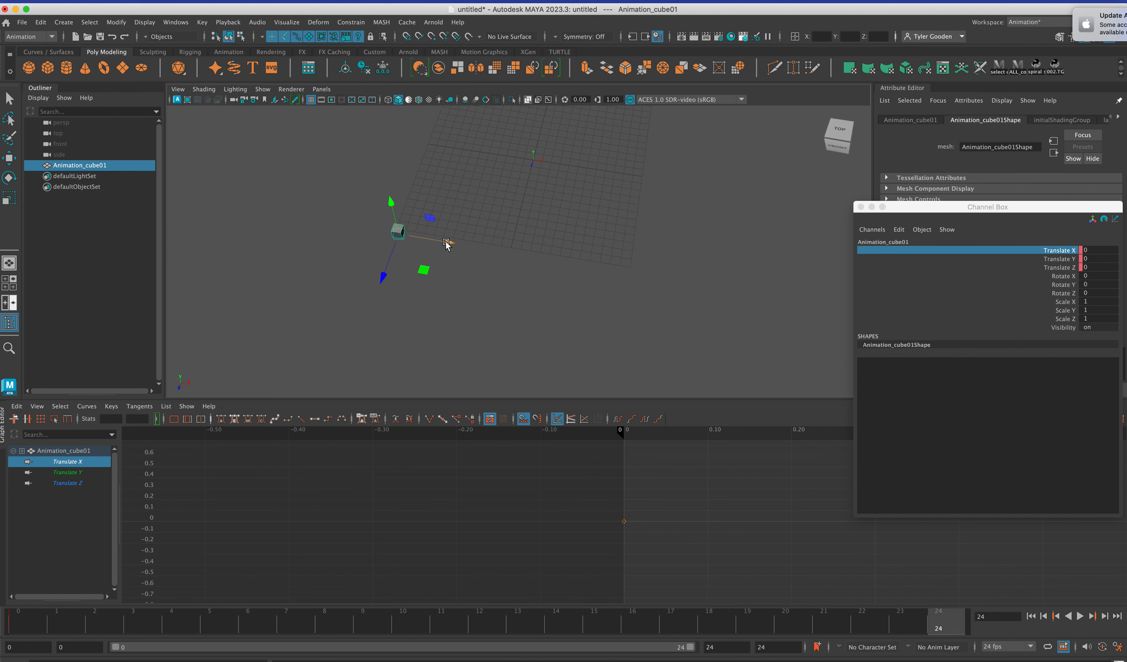
# - Move the cube to about 24.149 on Translate X at frame 24, key its translation, and play the animation
pyautogui.moveTo(448, 244); pyautogui.dragTo(689, 281)
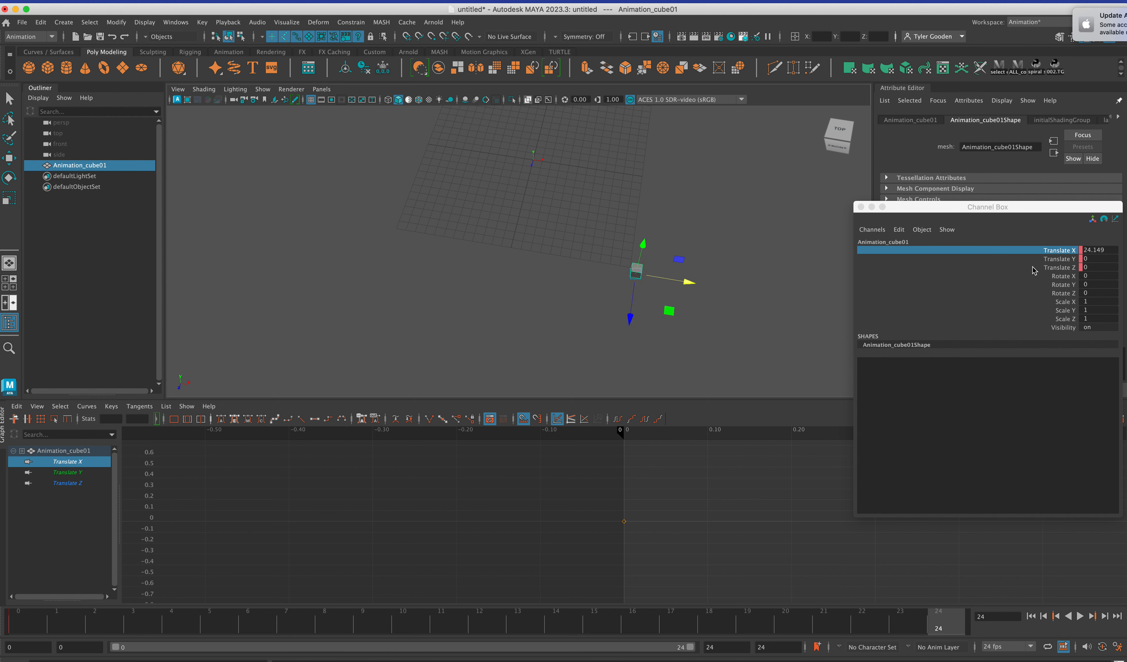
pyautogui.press('s')
pyautogui.hotkey('alt', 'v')
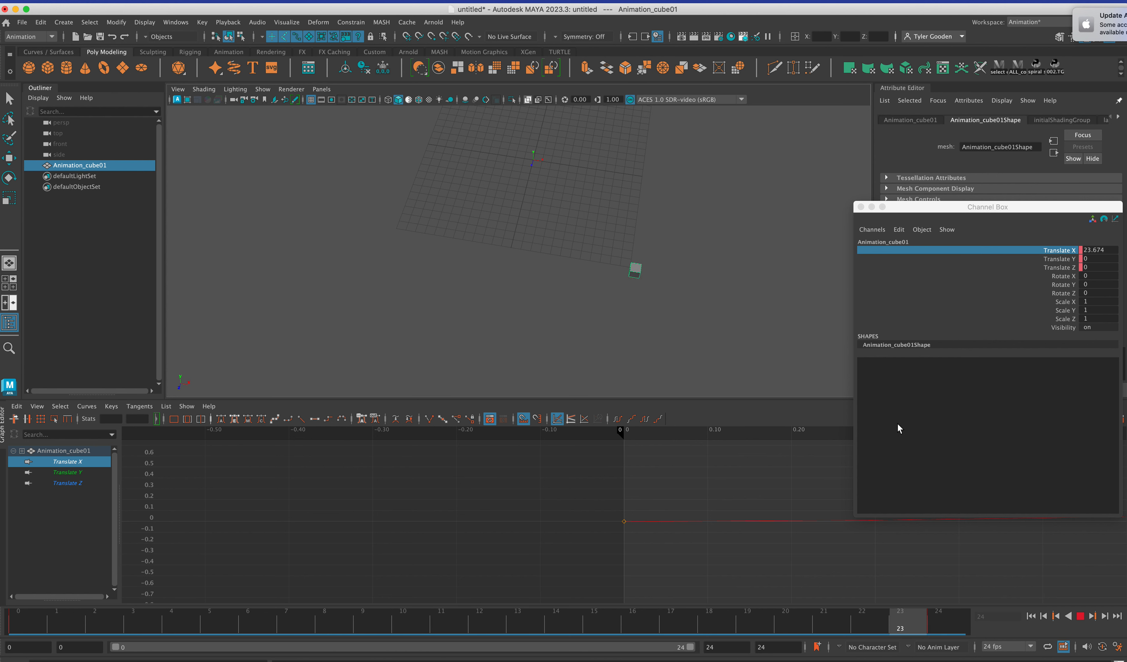
pyautogui.hotkey('alt', 'v')
# - Extend the animation end and the playback range end to frame 48, and play the animation
pyautogui.keyDown('alt'); pyautogui.moveTo(762, 307); pyautogui.dragTo(652, 419); pyautogui.keyUp('alt')
pyautogui.keyDown('alt'); pyautogui.moveTo(620, 295); pyautogui.dragTo(611, 323); pyautogui.keyUp('alt')
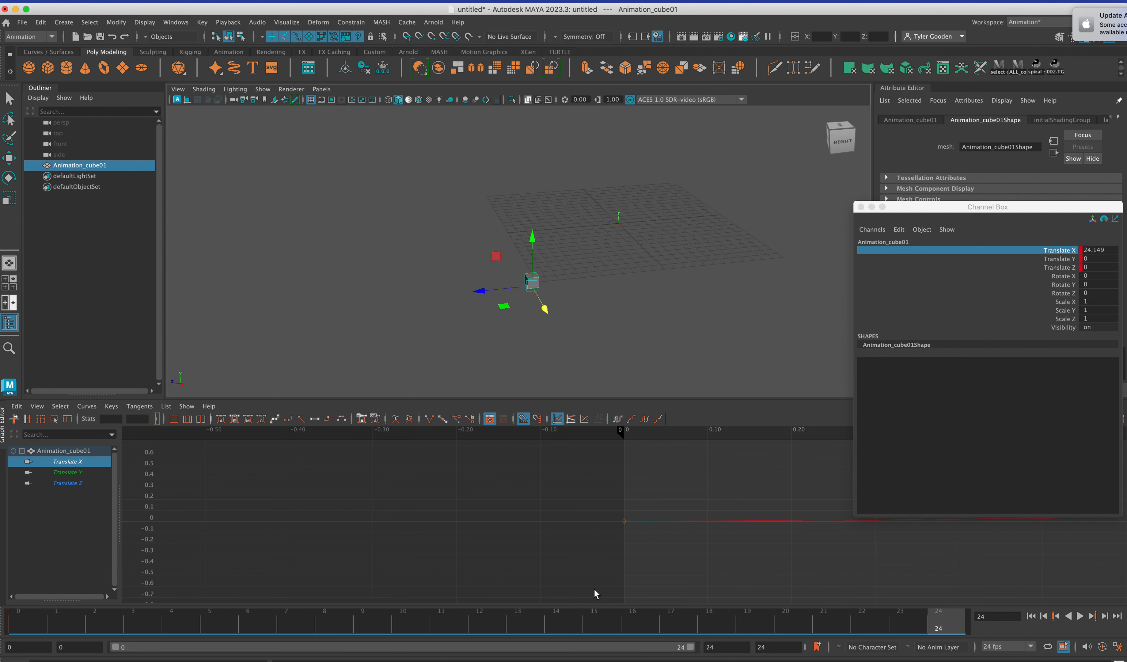
pyautogui.doubleClick(771, 645)
pyautogui.write('48')
pyautogui.press('Return')
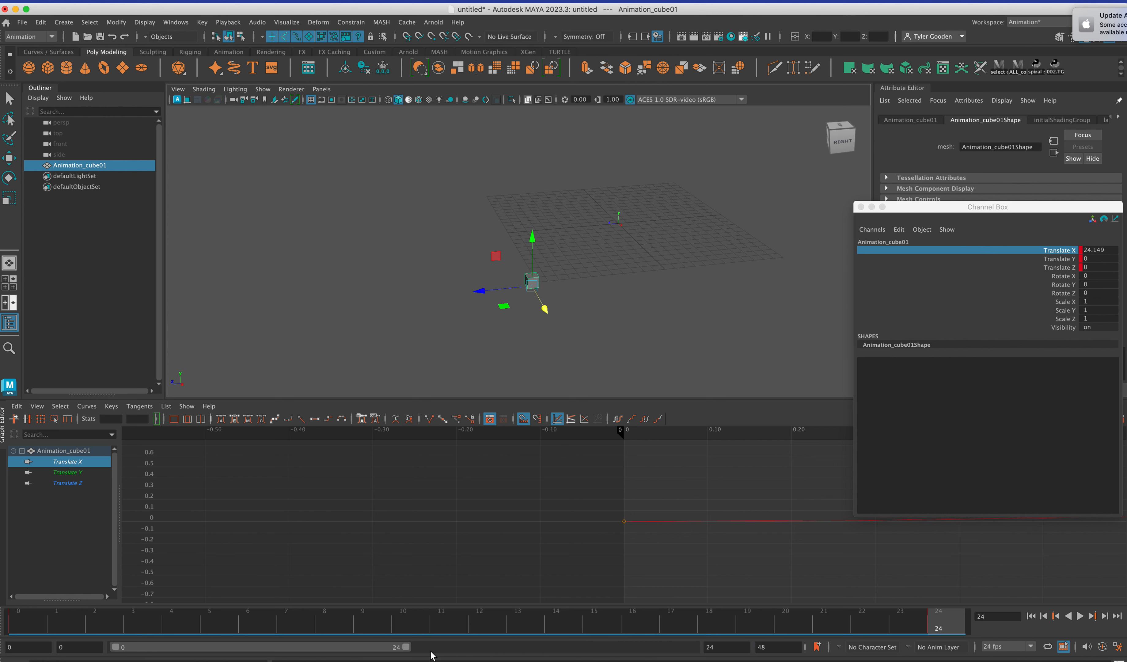
pyautogui.moveTo(406, 649); pyautogui.dragTo(266, 648)
pyautogui.moveTo(286, 608); pyautogui.dragTo(255, 613)
pyautogui.doubleClick(717, 650)
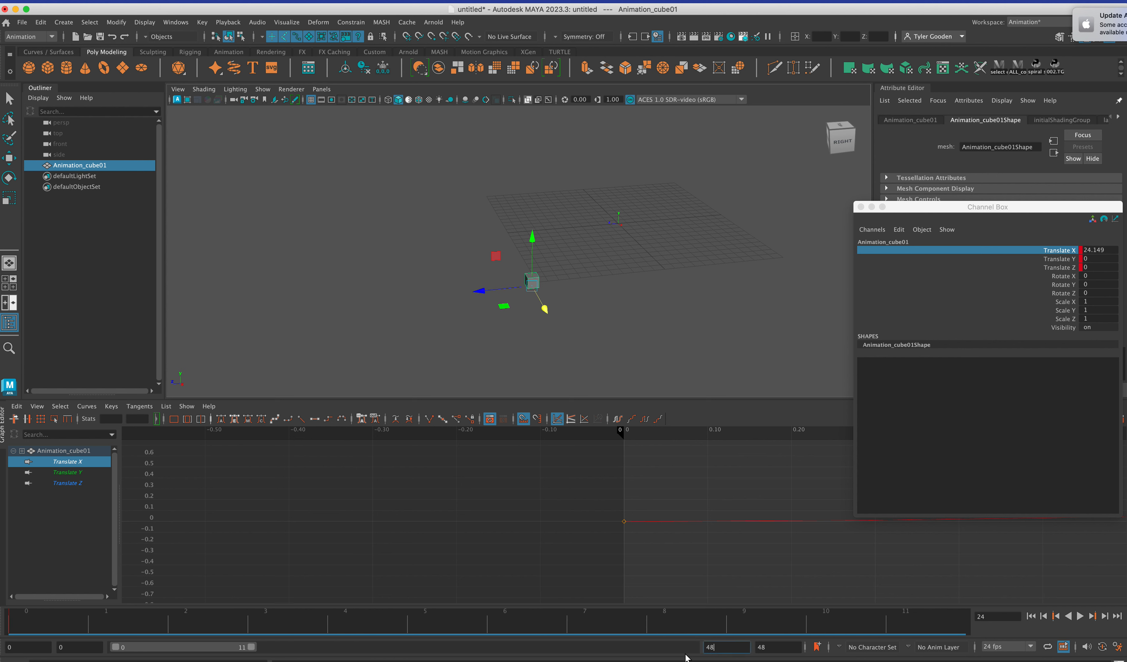
pyautogui.press('Return')
pyautogui.hotkey('alt', 'v')
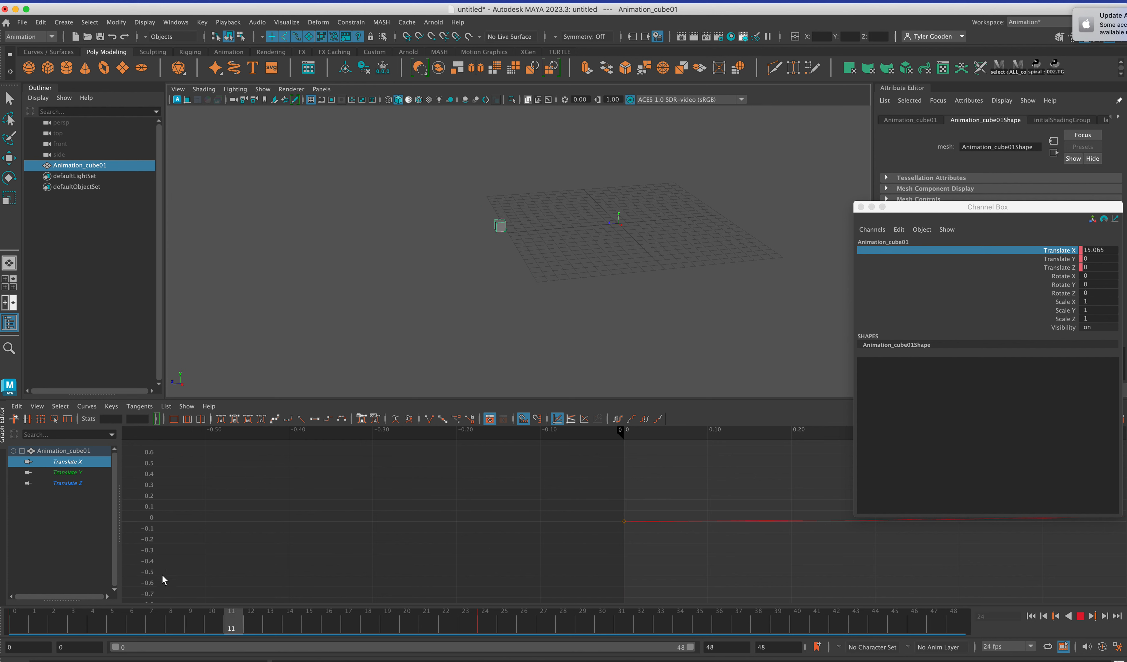
pyautogui.hotkey('alt', 'v')
# - Frame the cube's Translate X curve in the Graph Editor, and shrink the Channel Box and place it over the Outliner
pyautogui.moveTo(677, 9); pyautogui.dragTo(417, 27)
pyautogui.press('f')
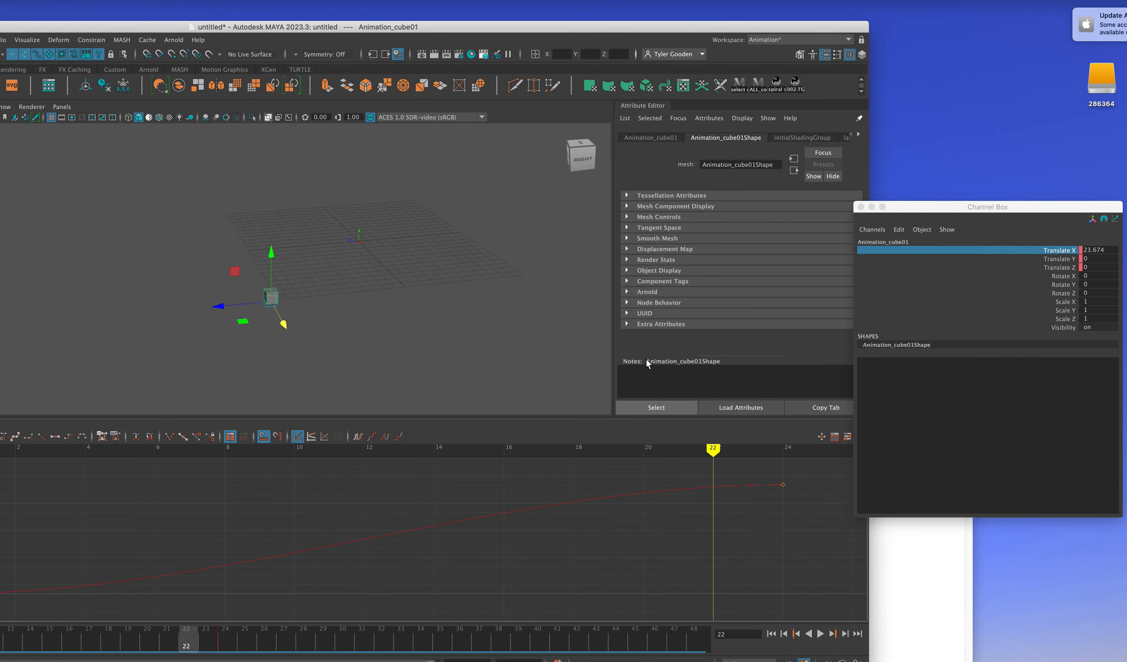
pyautogui.doubleClick(561, 28)
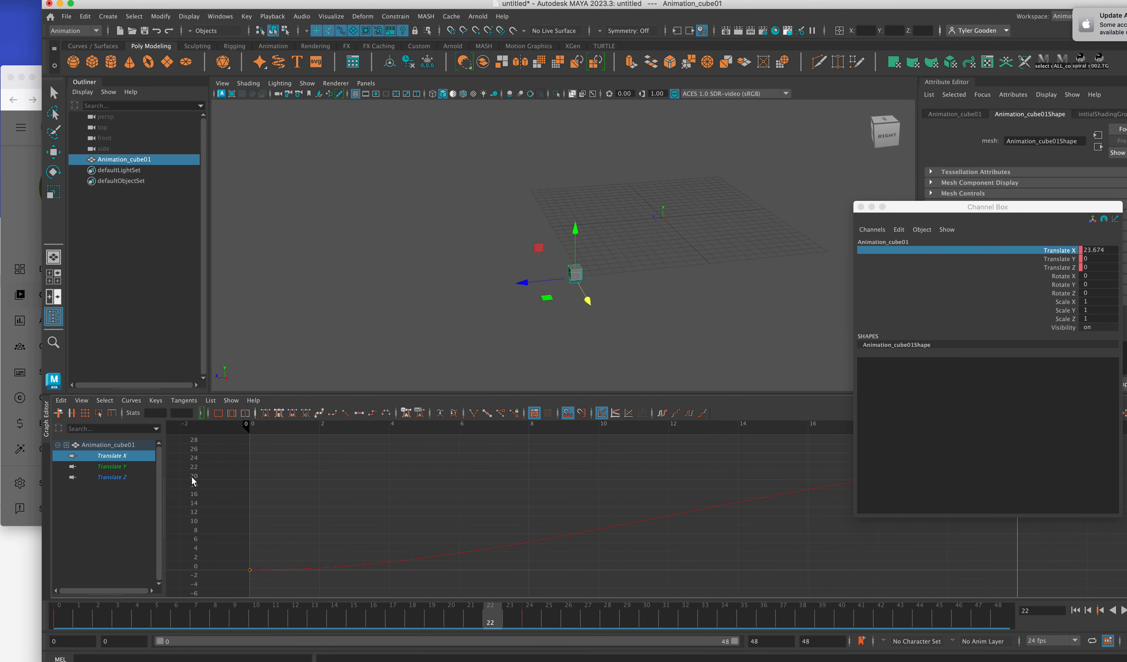
pyautogui.moveTo(939, 208); pyautogui.dragTo(260, 118)
pyautogui.moveTo(444, 429); pyautogui.dragTo(330, 297)
pyautogui.moveTo(271, 121); pyautogui.dragTo(216, 214)
# - Try deleting all of the cube's Translate Y and Translate Z keys in the Graph Editor, and undo the deletion
pyautogui.click(120, 467)
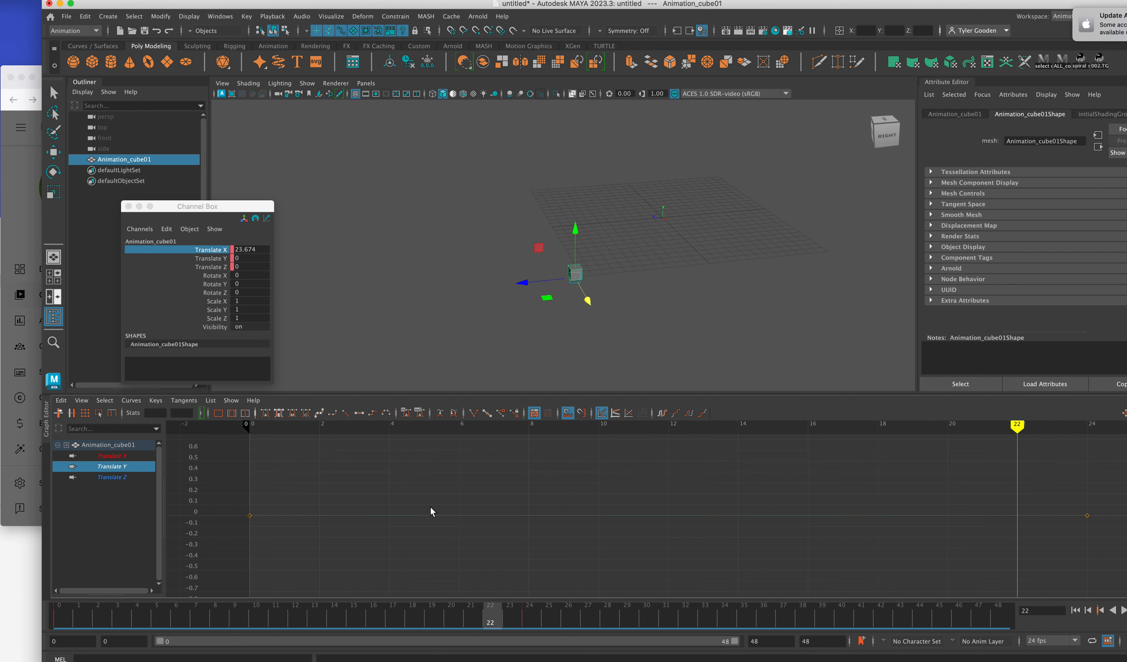
pyautogui.click(126, 479)
pyautogui.click(124, 467)
pyautogui.click(125, 477)
pyautogui.keyDown('shift'); pyautogui.click(126, 467); pyautogui.keyUp('shift')
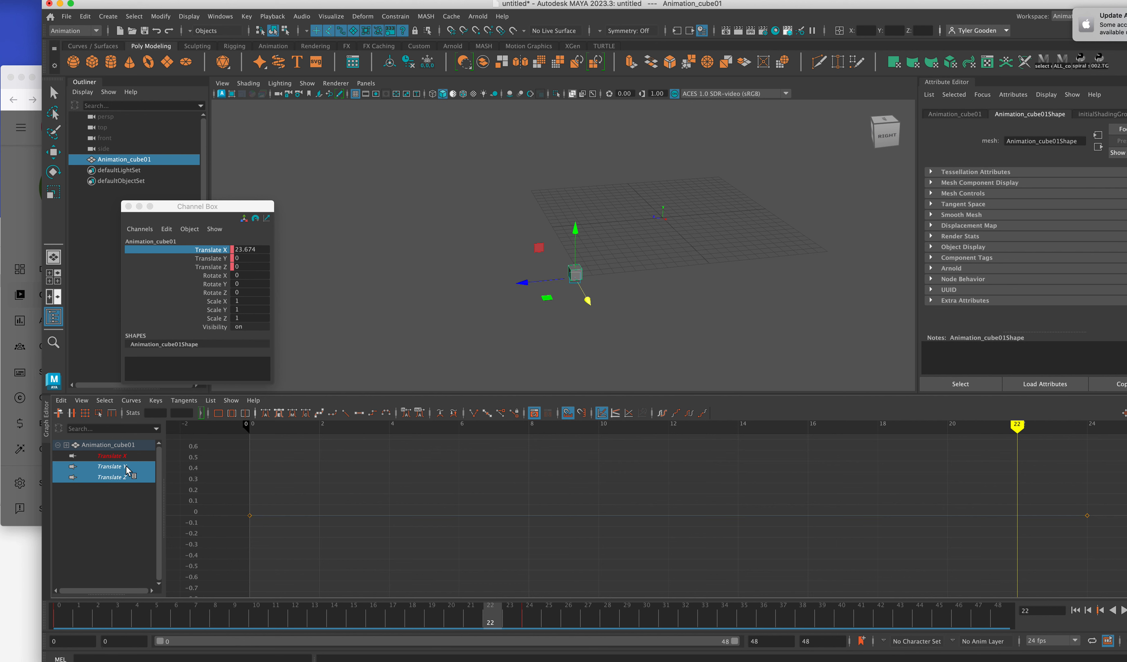
pyautogui.moveTo(239, 505); pyautogui.dragTo(1101, 545)
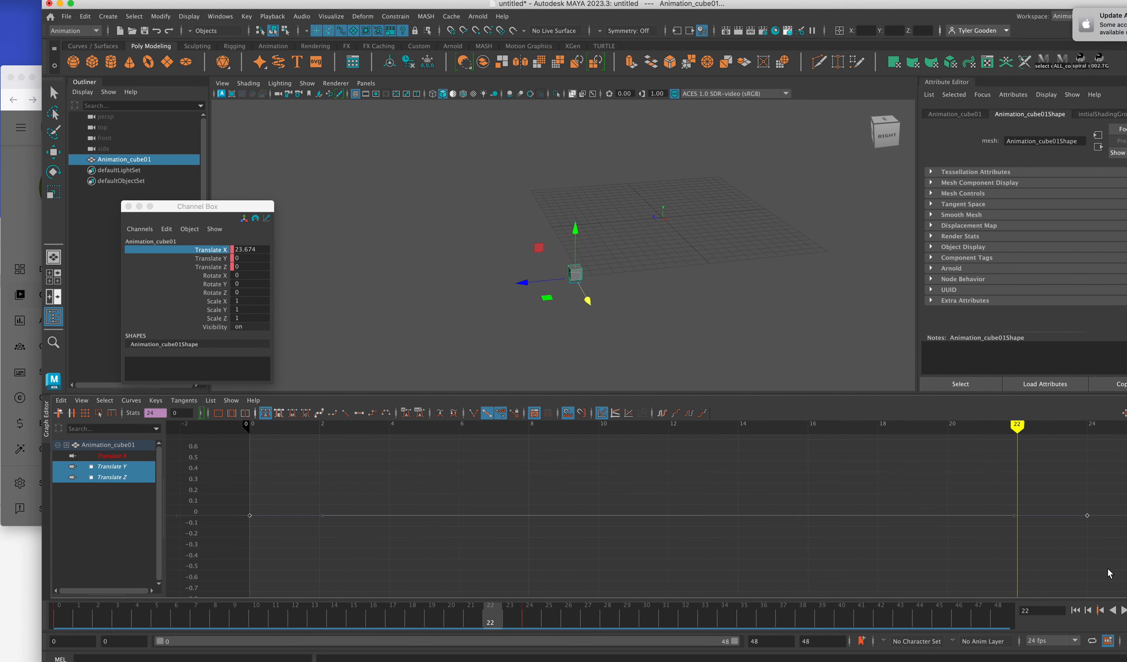
pyautogui.press('Delete')
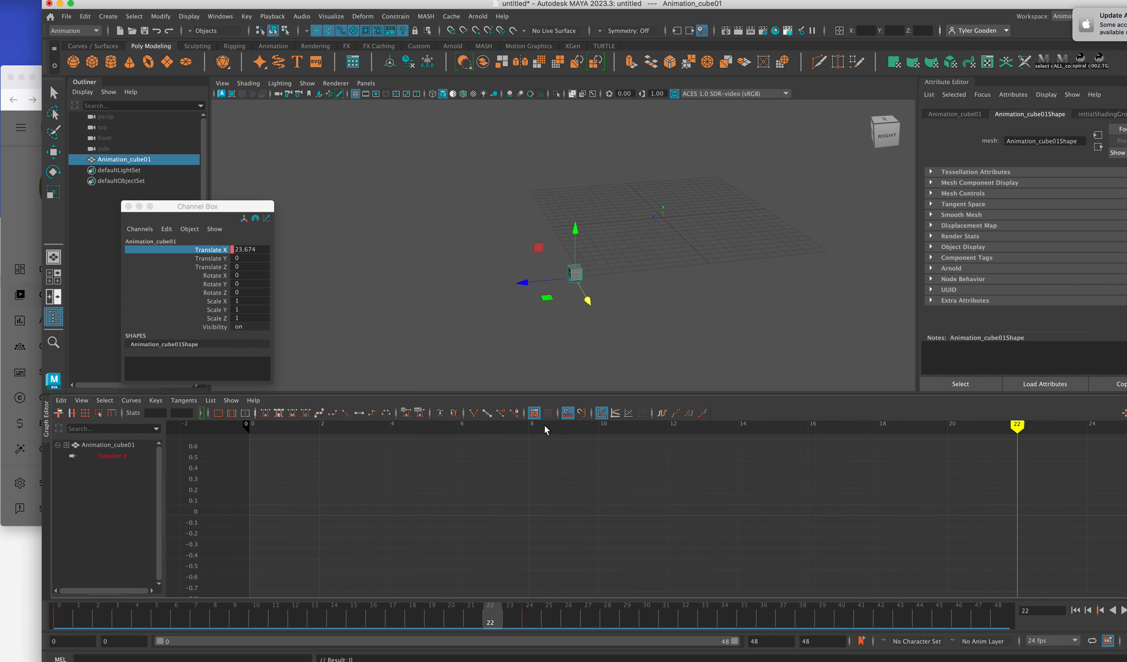
pyautogui.hotkey('ctrl', 'z')
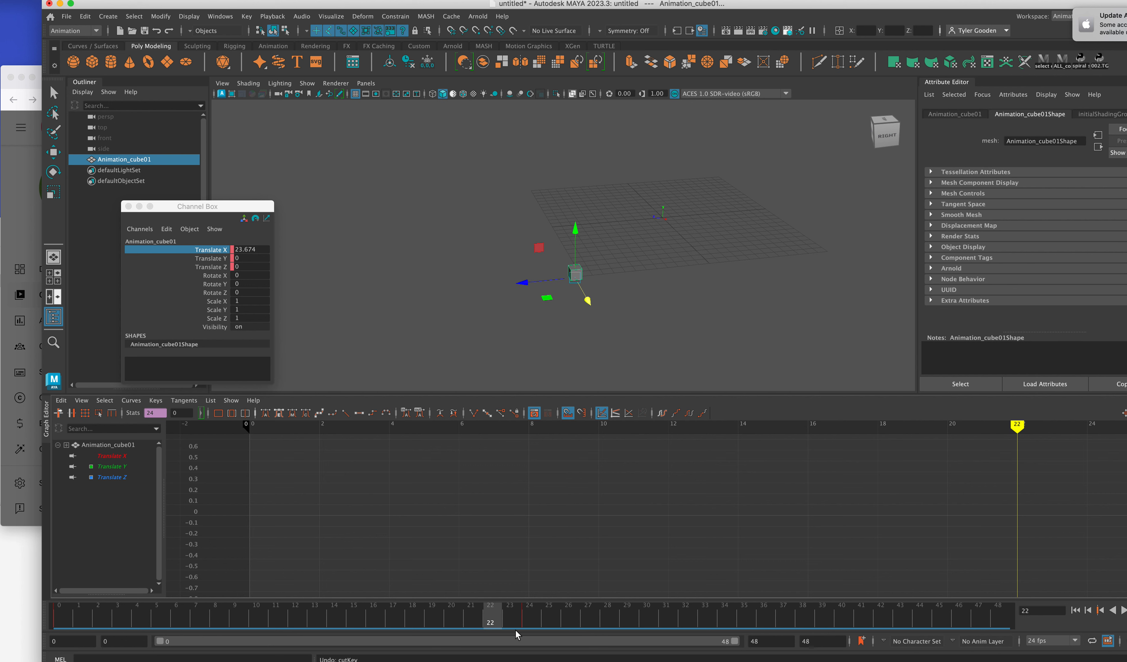
# - Compare the cube's Translate X, Y and Z curves in the Graph Editor, scrubbing the timeline between frames 24 and 34
pyautogui.moveTo(491, 619); pyautogui.dragTo(529, 611)
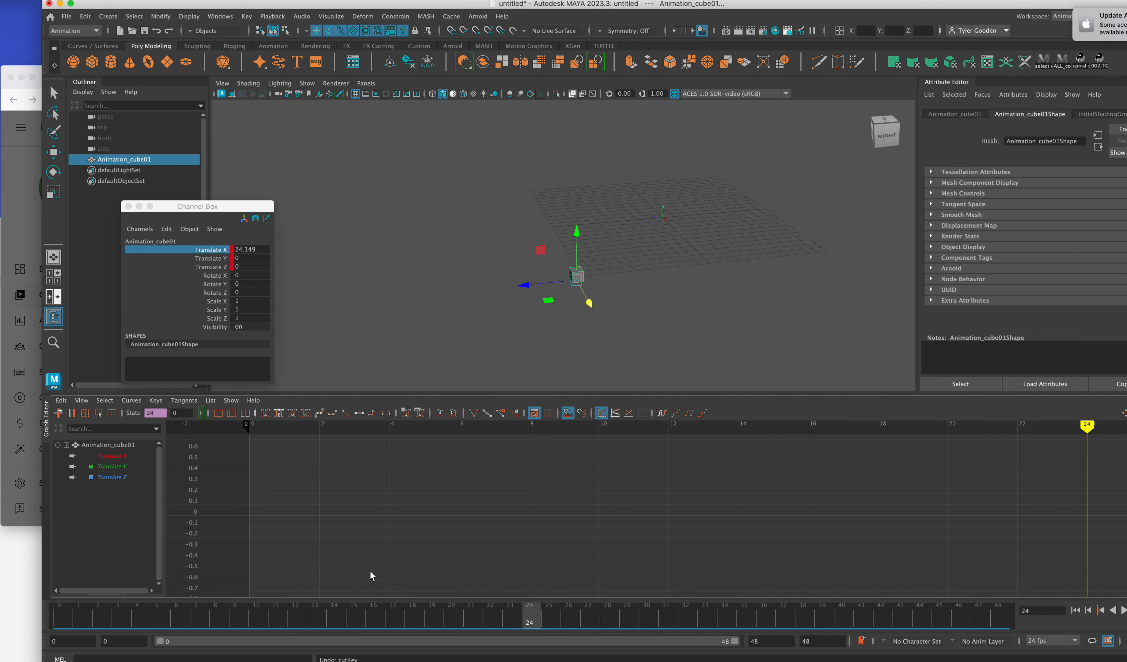
pyautogui.click(125, 467)
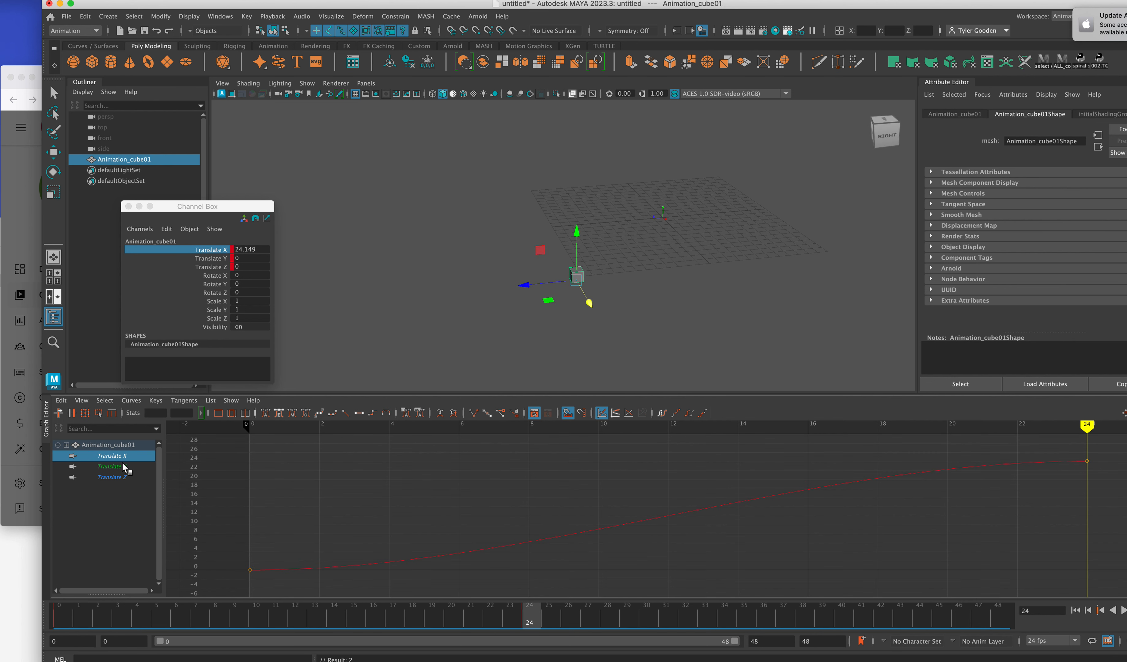
pyautogui.click(122, 478)
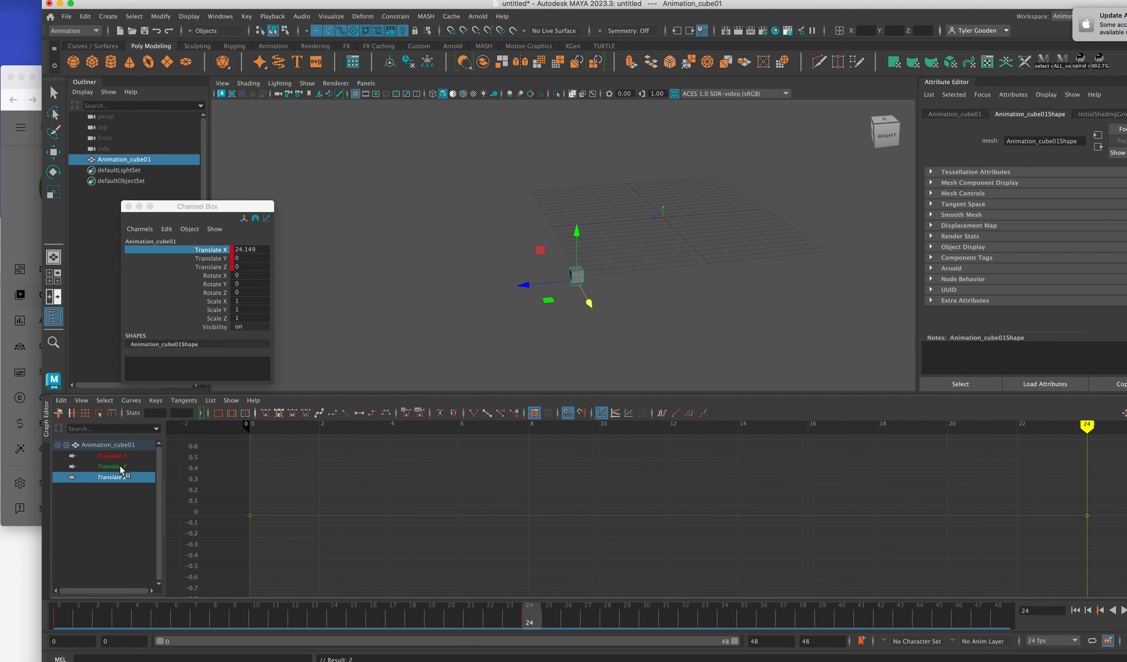
pyautogui.click(120, 466)
pyautogui.click(120, 456)
pyautogui.click(120, 467)
pyautogui.click(119, 475)
pyautogui.moveTo(504, 623); pyautogui.dragTo(726, 623)
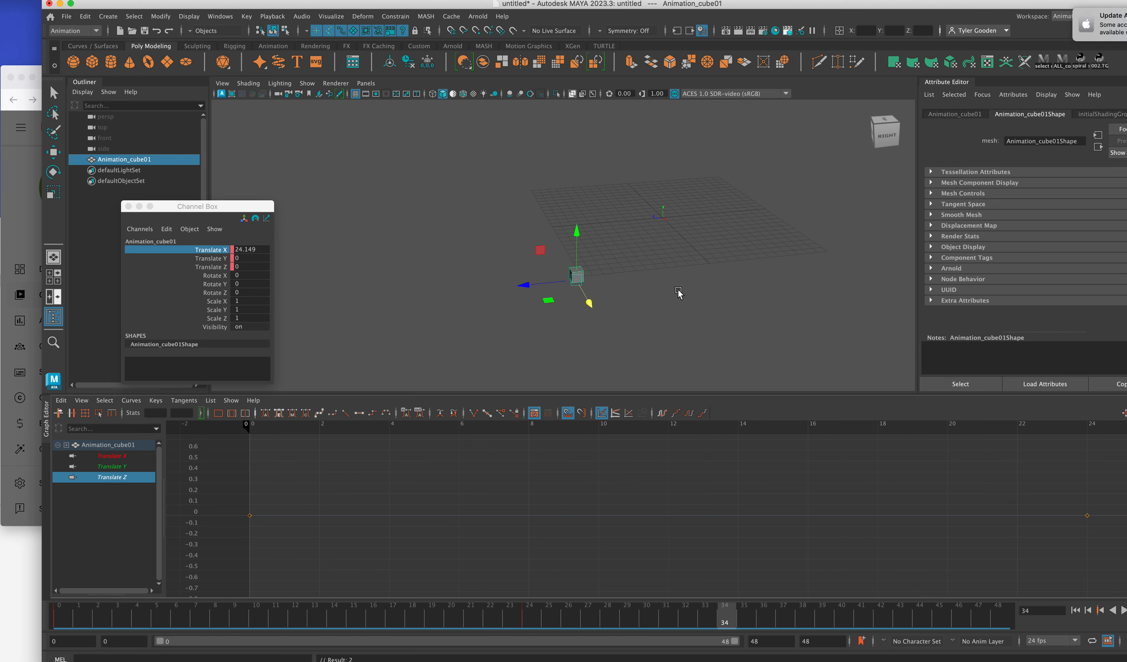
pyautogui.moveTo(536, 609)
pyautogui.mouseDown()
pyautogui.moveTo(376, 610)
pyautogui.moveTo(529, 609)
pyautogui.mouseUp()
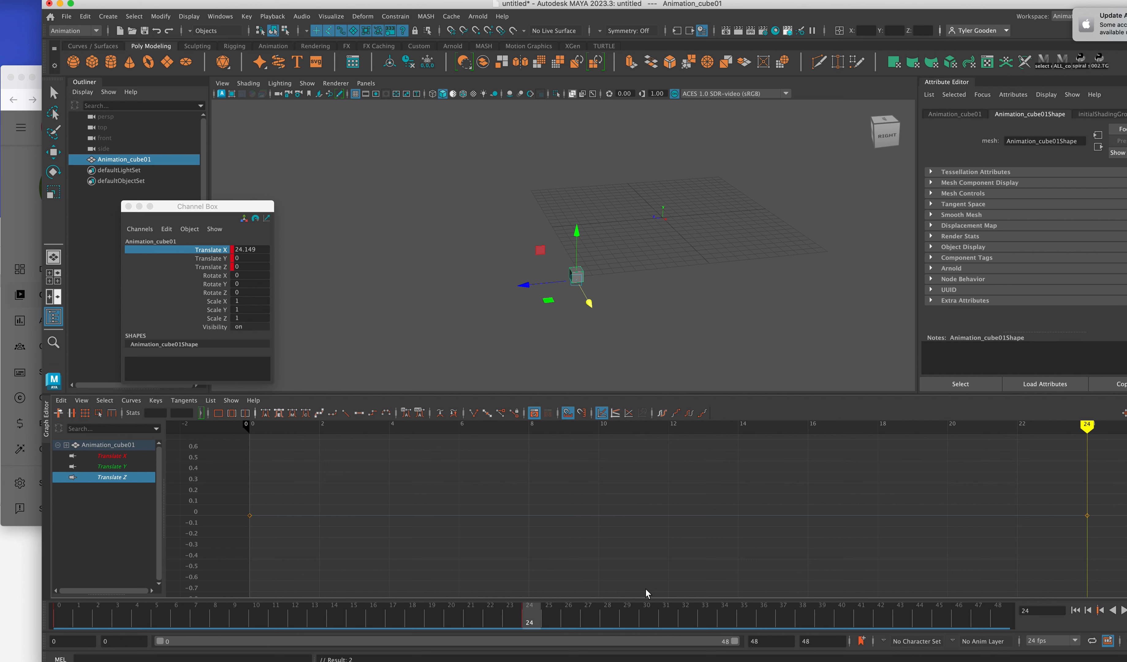
# - Go to frame 48, try deleting the cube's Translate Z keys, play the animation, and undo the deletion
pyautogui.moveTo(530, 629); pyautogui.dragTo(1028, 548)
pyautogui.moveTo(234, 500); pyautogui.dragTo(1104, 553)
pyautogui.press('Delete')
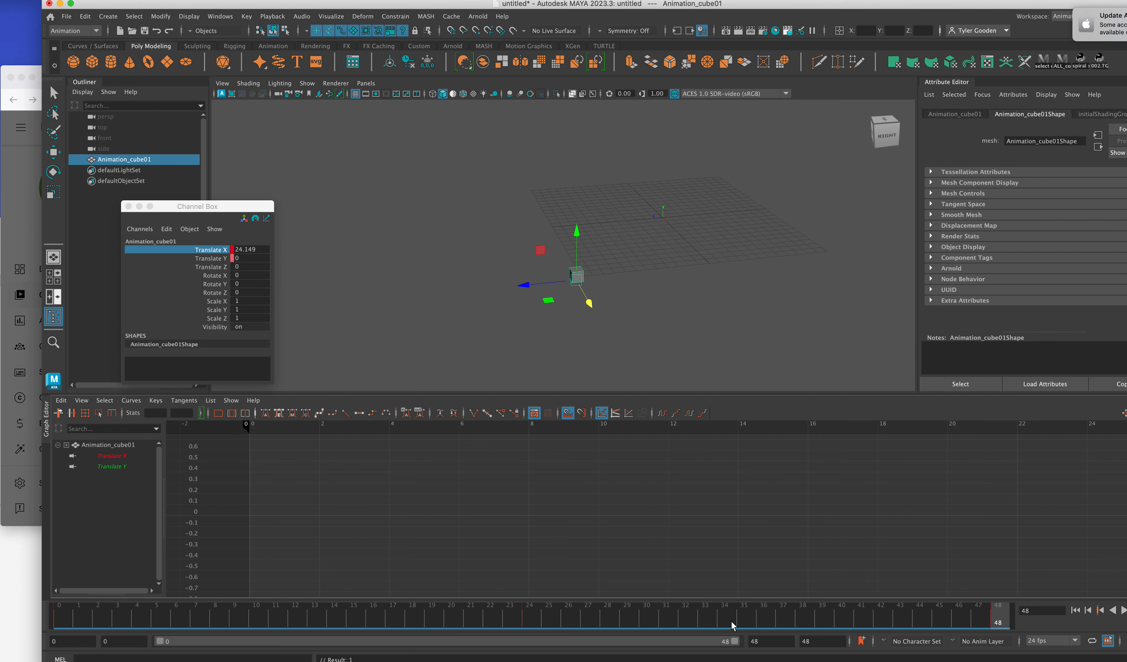
pyautogui.hotkey('alt', 'v')
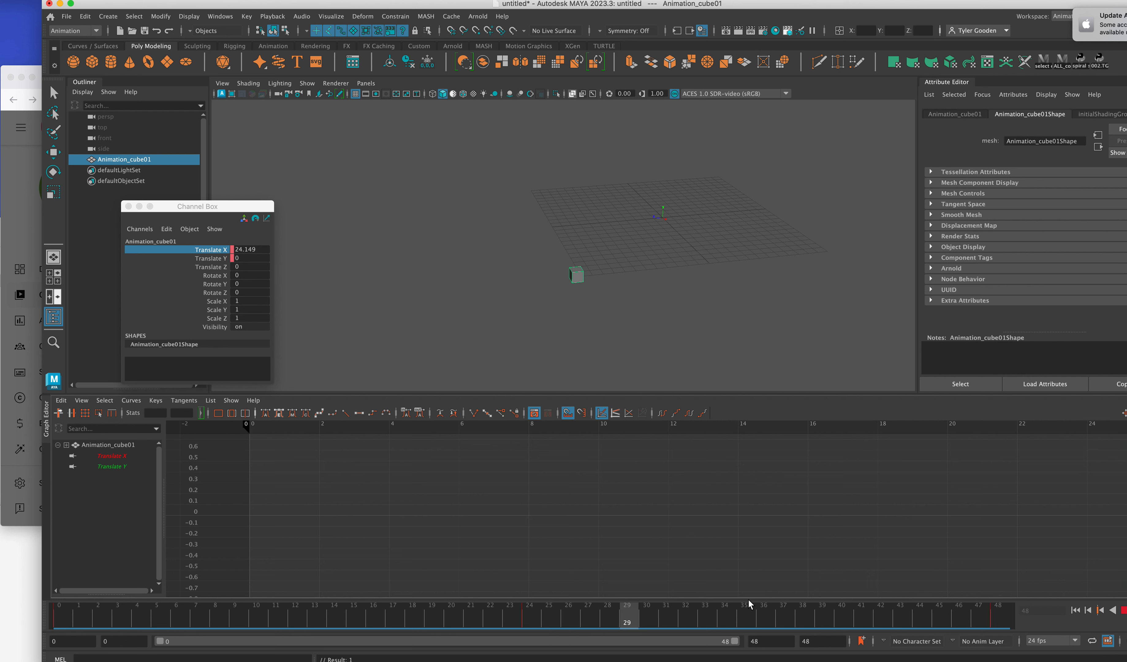
pyautogui.press('super+z')
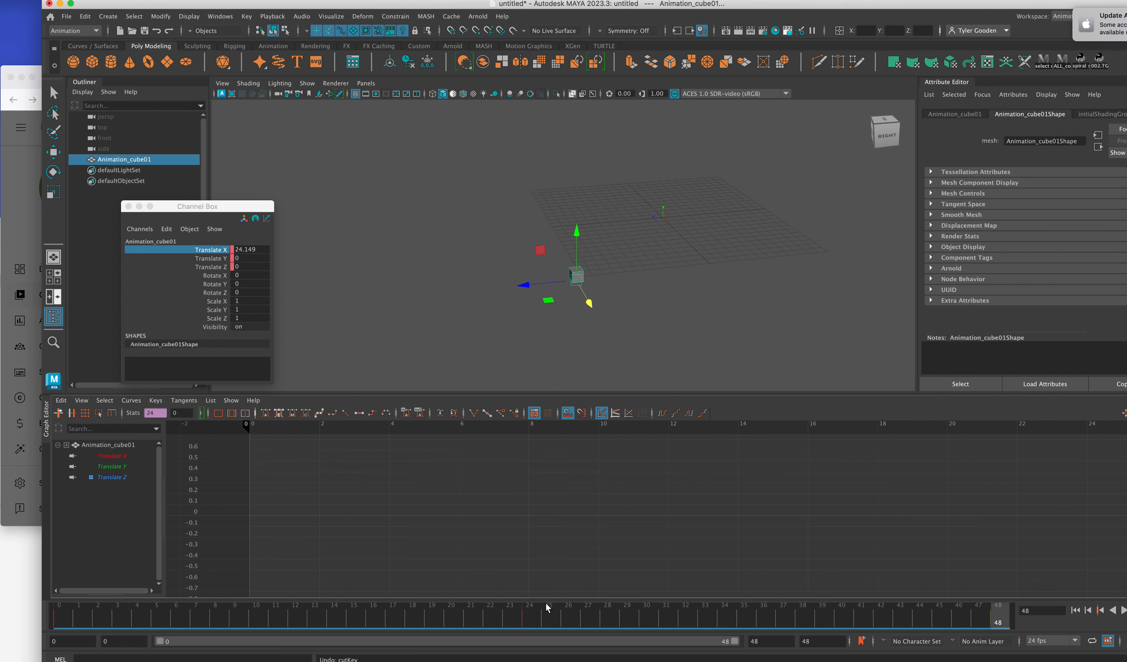
# - Compare the cube's Translate X, Y and Z curves in the Graph Editor, scrubbing the timeline to frame 9 and back to frame 48
pyautogui.moveTo(234, 621)
pyautogui.mouseDown()
pyautogui.moveTo(81, 619)
pyautogui.moveTo(235, 619)
pyautogui.mouseUp()
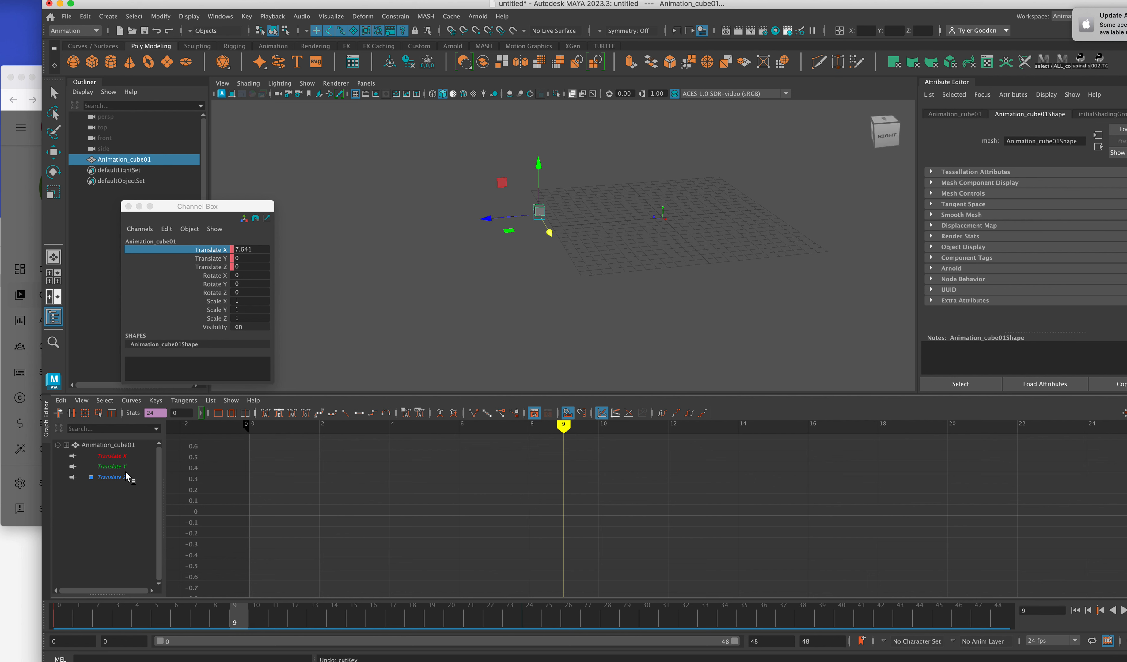
pyautogui.click(116, 467)
pyautogui.click(119, 476)
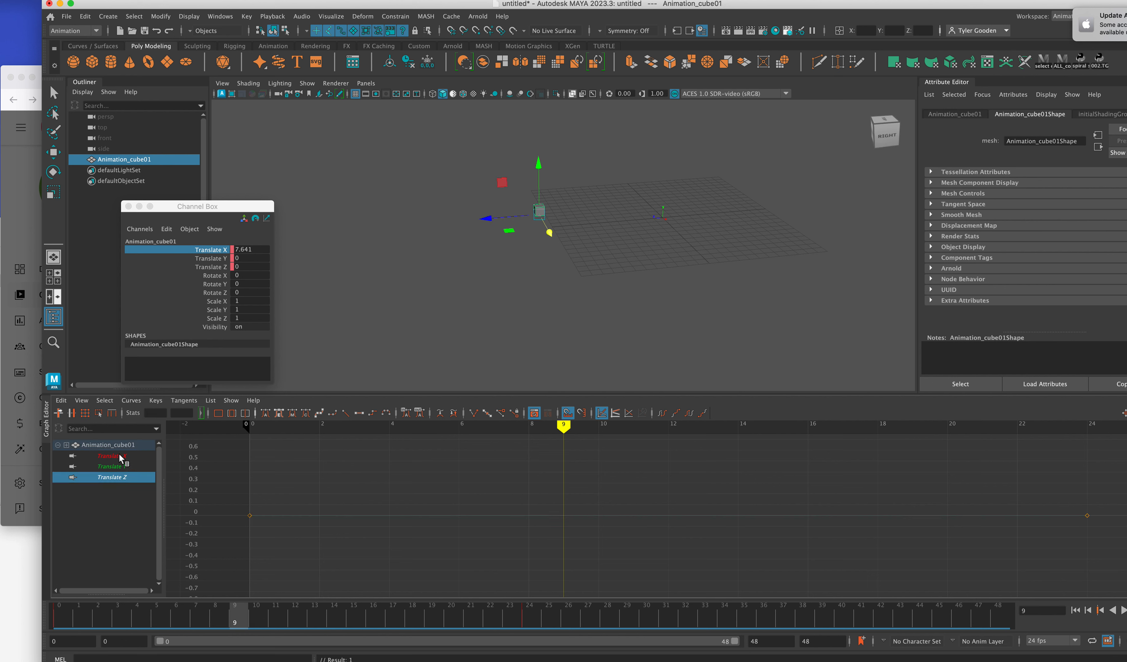
pyautogui.click(120, 455)
pyautogui.click(117, 467)
pyautogui.click(117, 476)
pyautogui.moveTo(440, 619)
pyautogui.mouseDown()
pyautogui.moveTo(804, 598)
pyautogui.moveTo(1005, 599)
pyautogui.moveTo(1017, 614)
pyautogui.mouseUp()
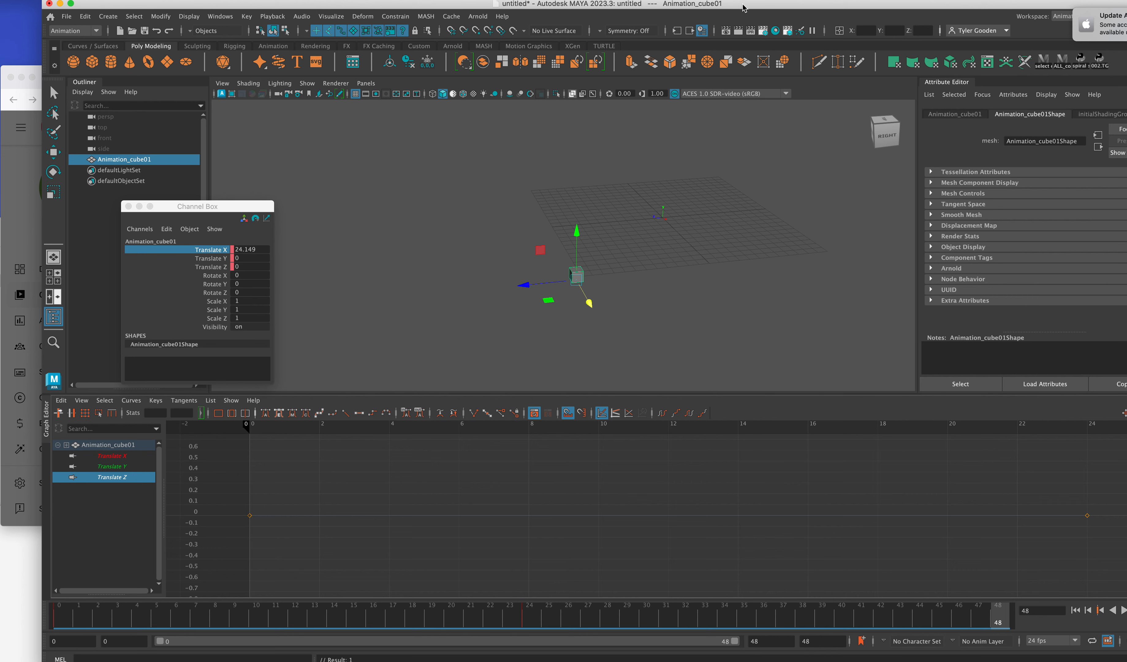
# - Key all of the cube's channels at frame 48 and frame its curves in the Graph Editor
pyautogui.moveTo(743, 3); pyautogui.dragTo(730, 6)
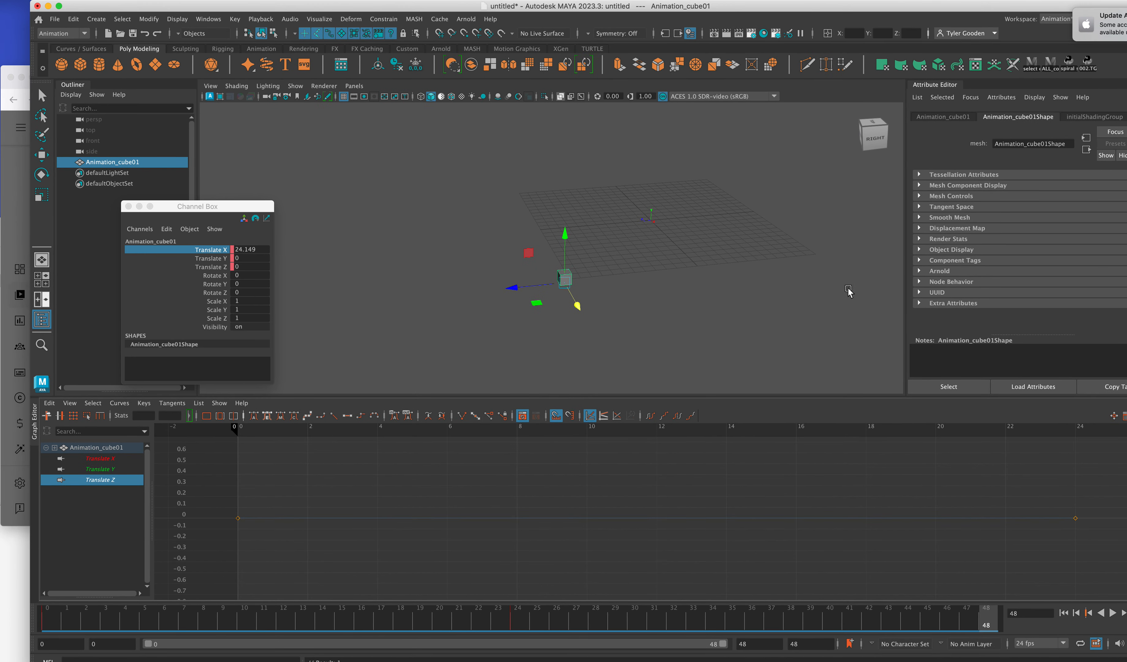
pyautogui.moveTo(874, 11); pyautogui.dragTo(842, 9)
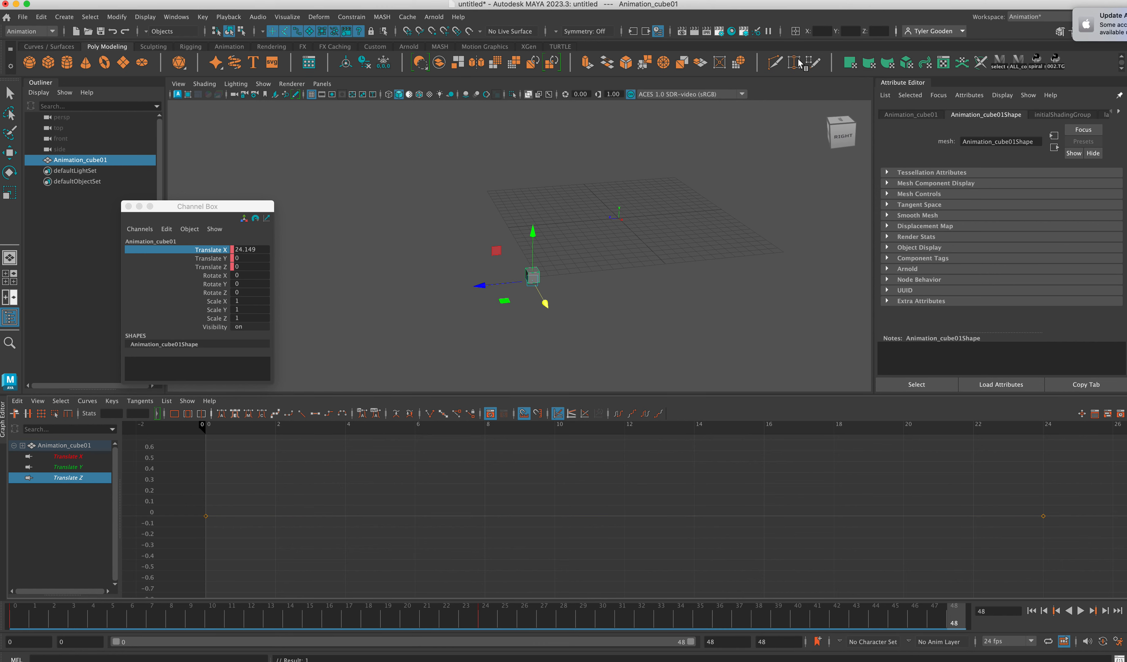
pyautogui.click(649, 296)
pyautogui.click(532, 275)
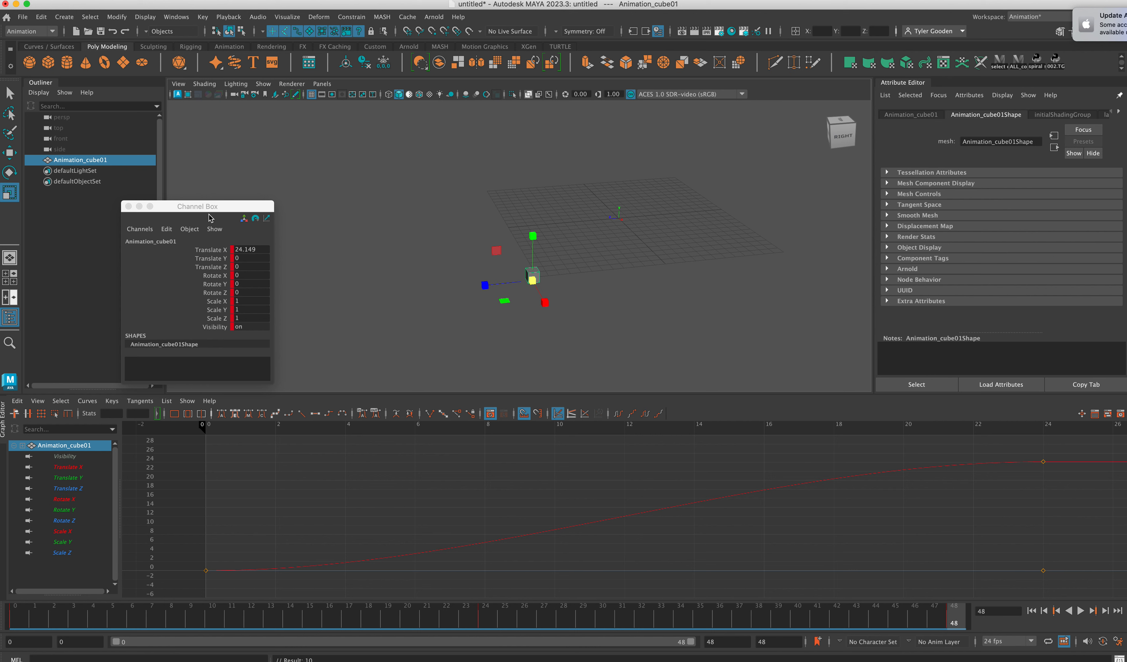
pyautogui.moveTo(212, 206); pyautogui.dragTo(214, 175)
pyautogui.press('a')
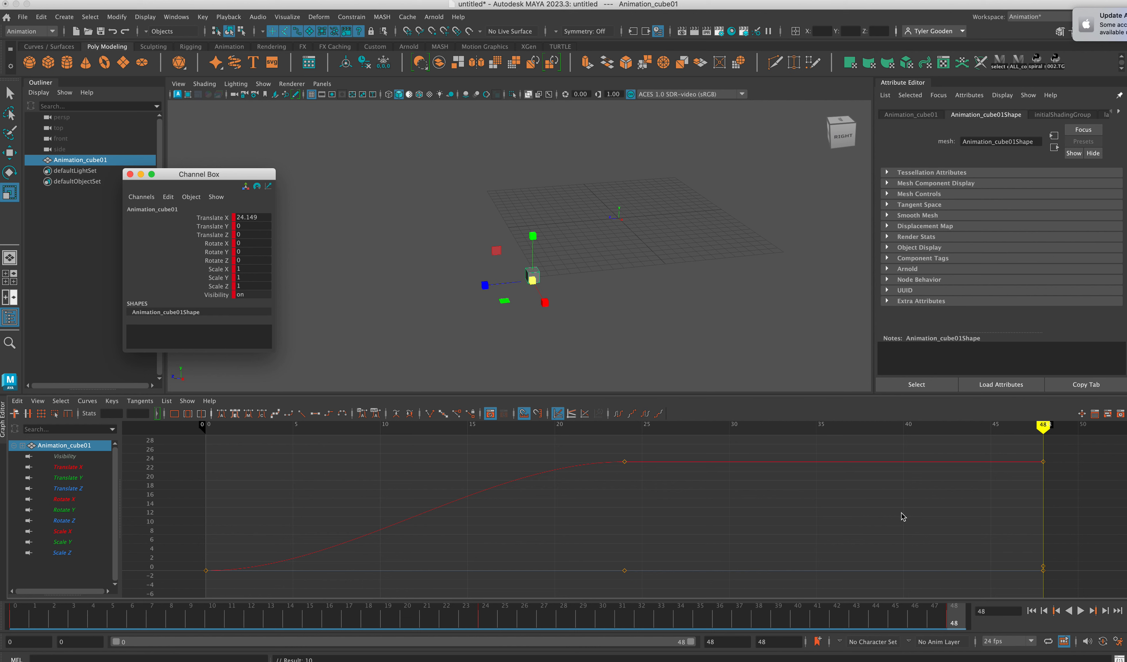
# - Examine the cube's individual Scale and Rotate curves in the Graph Editor, from Scale Z up to Rotate X and back
pyautogui.click(63, 553)
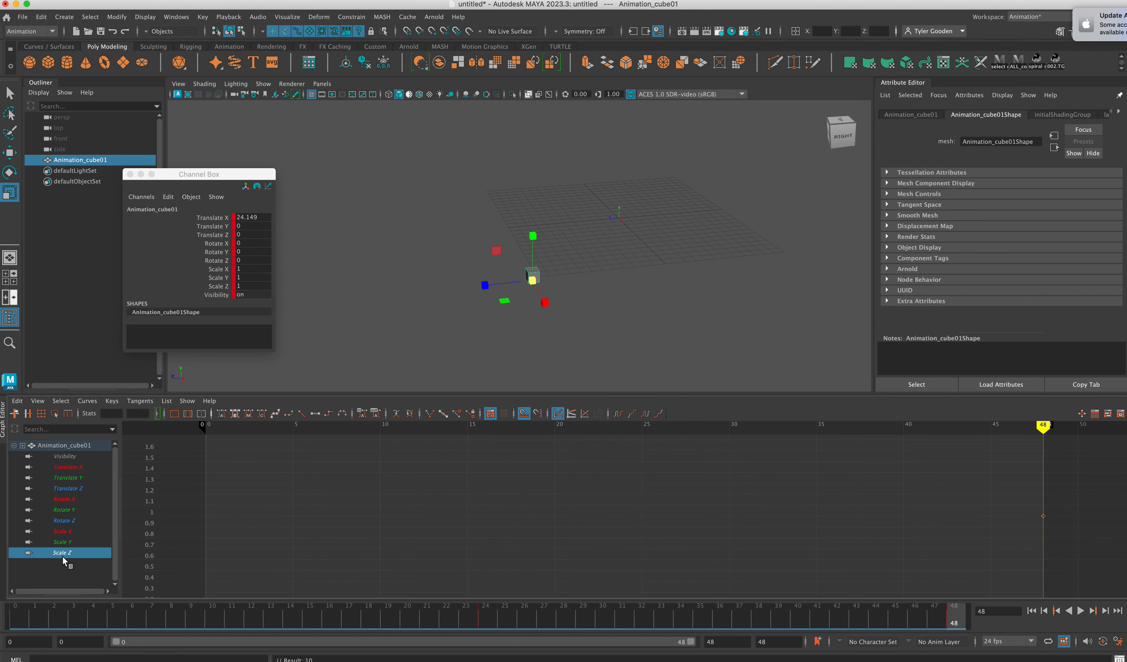
pyautogui.click(73, 542)
pyautogui.click(70, 532)
pyautogui.click(68, 521)
pyautogui.click(68, 510)
pyautogui.click(67, 499)
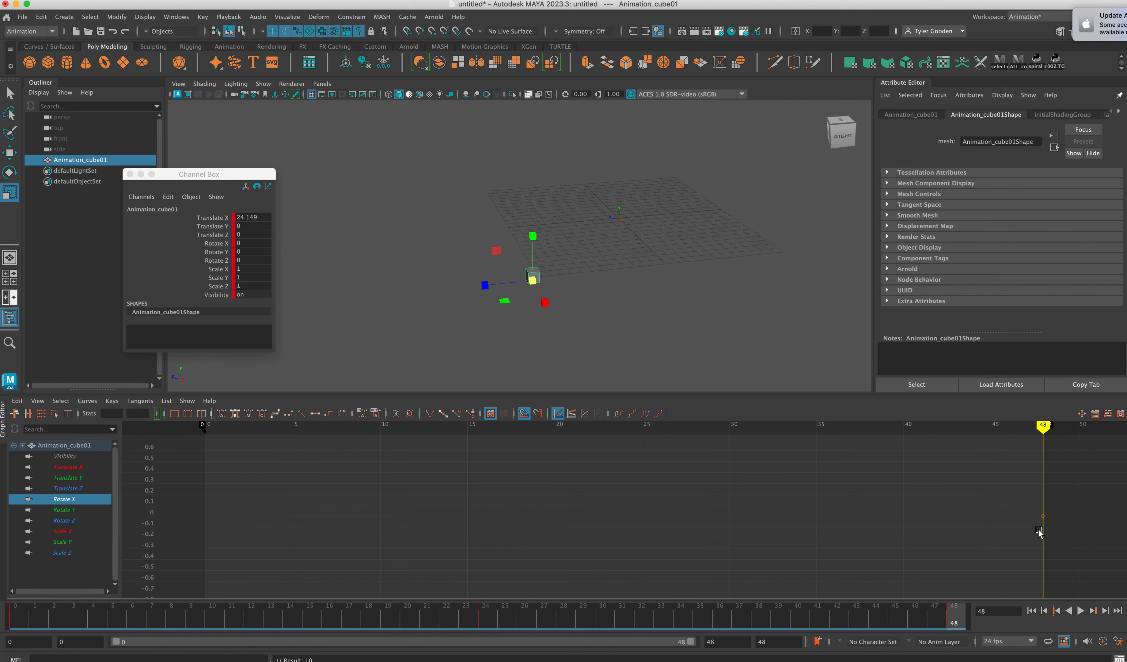
pyautogui.press('Down')
pyautogui.press('Down')
pyautogui.press('Down')
pyautogui.press('Down')
pyautogui.press('Down')
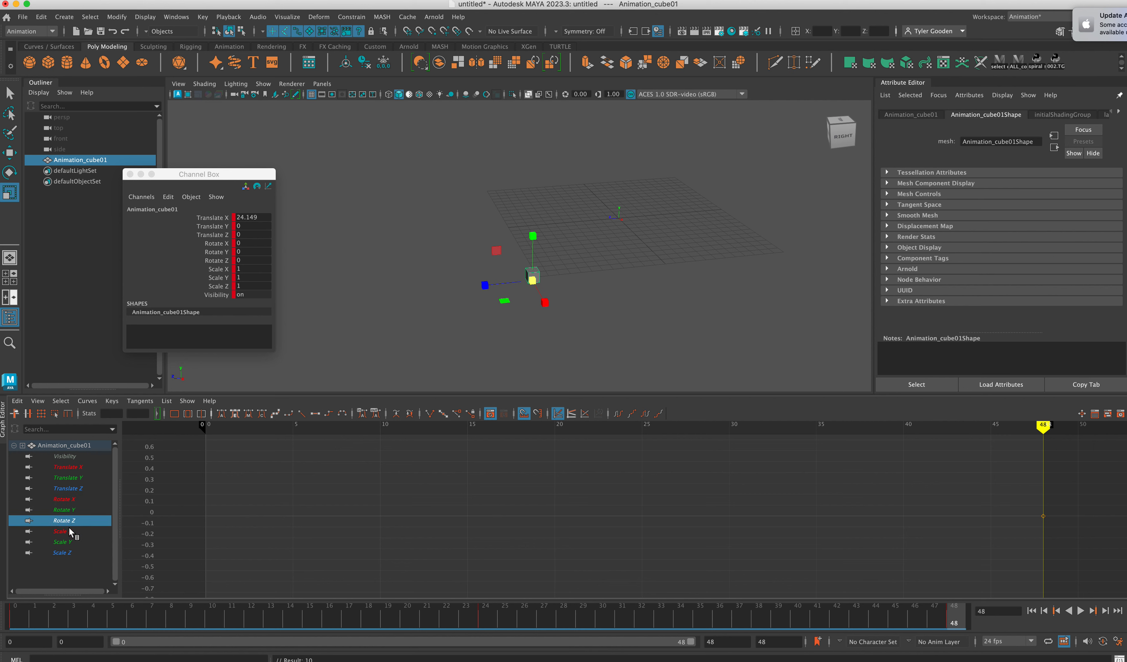
pyautogui.press('Up')
pyautogui.press('Up')
pyautogui.press('Up')
pyautogui.press('Up')
pyautogui.press('Up')
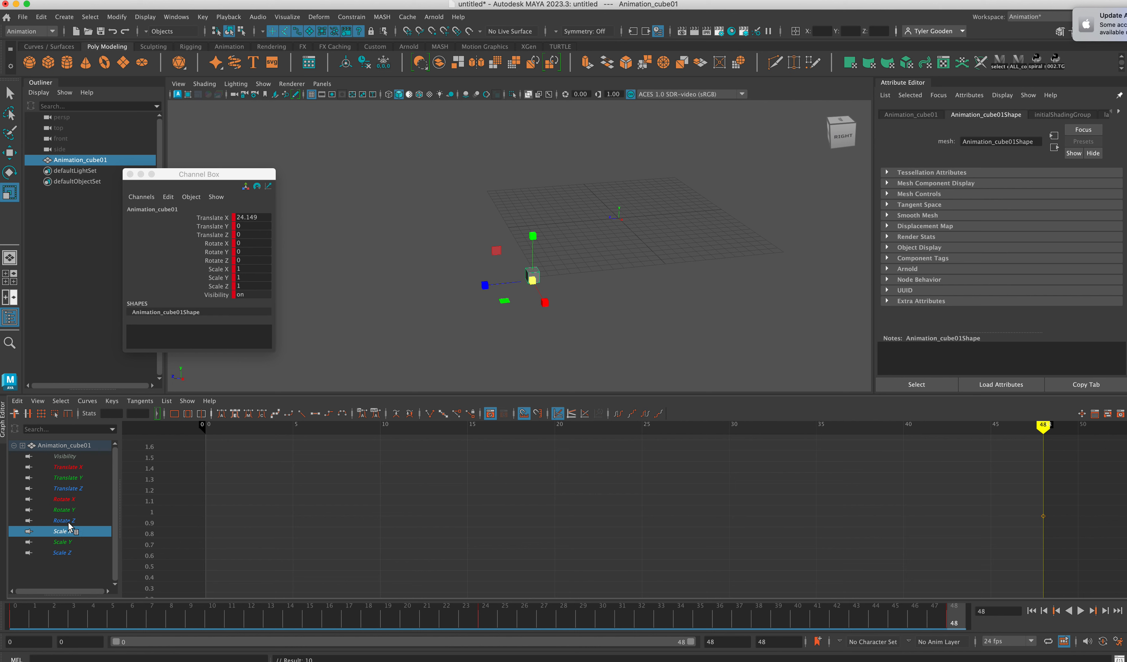
# - Compare the keys on the cube's Translate Z, Y and X curves, finishing on Translate X
pyautogui.click(68, 489)
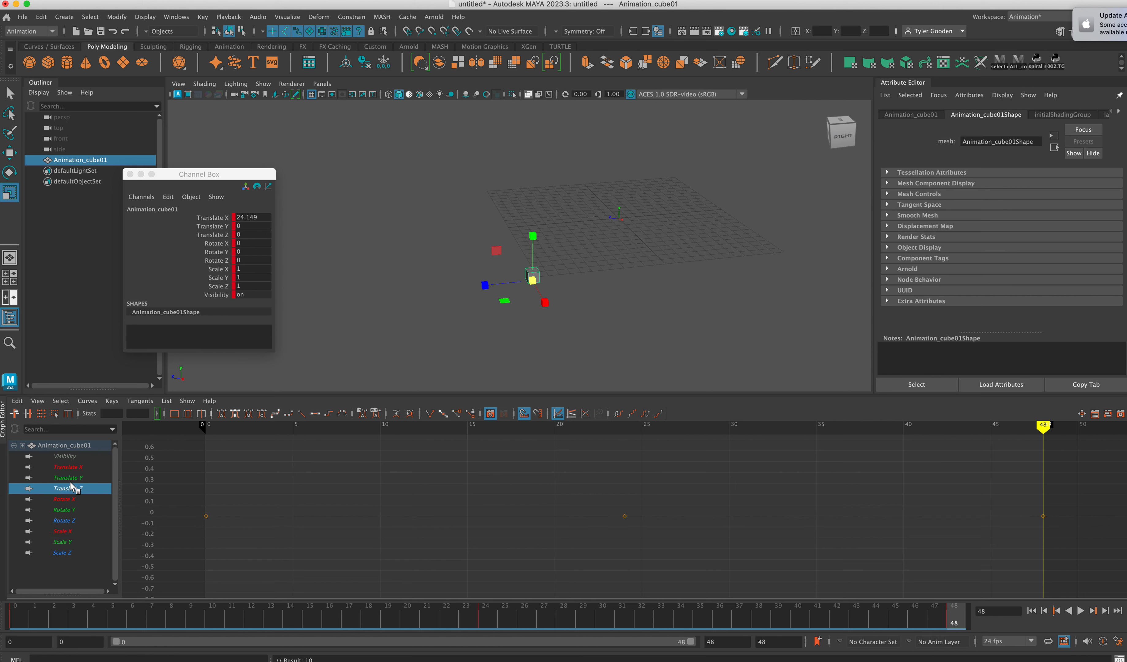
pyautogui.click(69, 477)
pyautogui.click(66, 466)
pyautogui.click(68, 478)
pyautogui.click(68, 489)
pyautogui.click(68, 478)
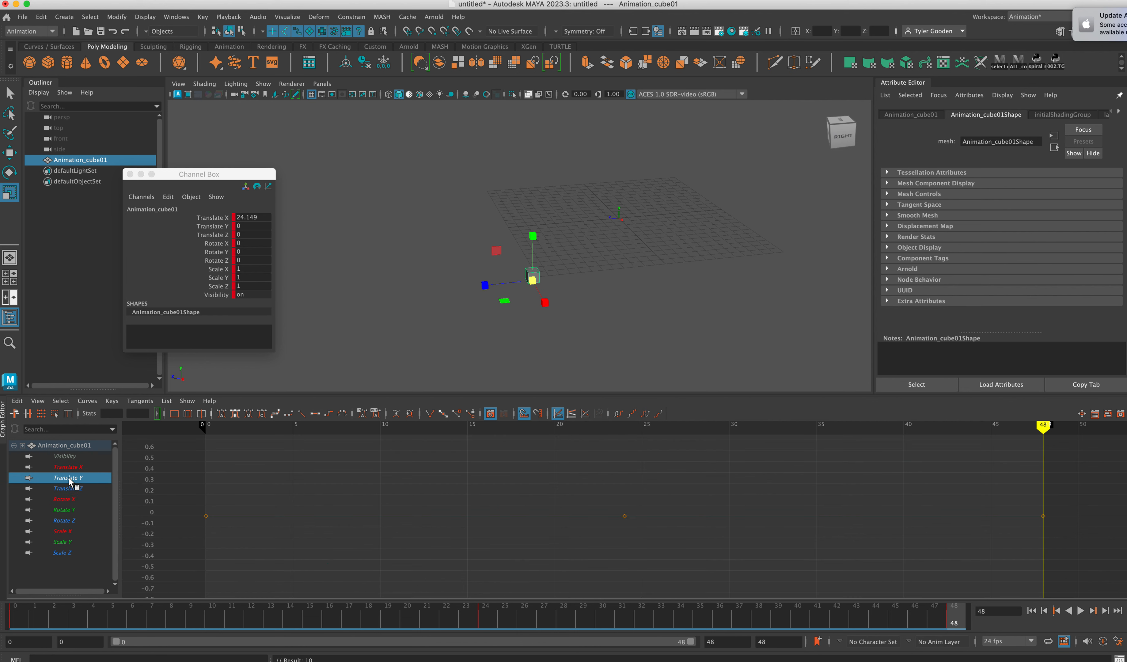
pyautogui.press('Up')
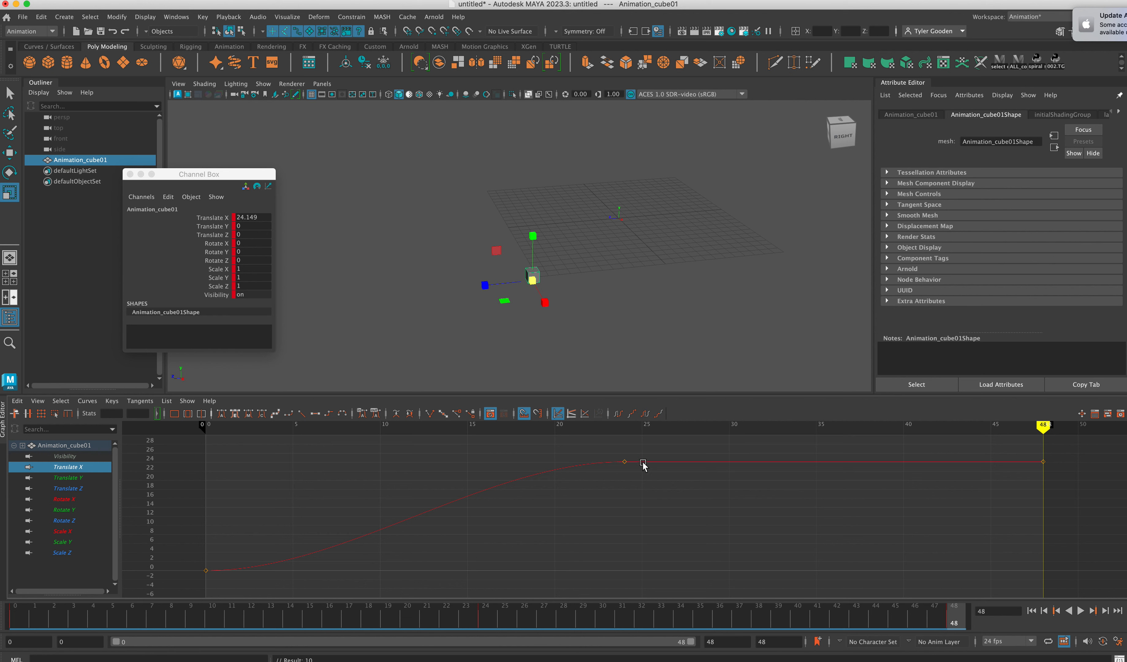
pyautogui.hotkey('alt', 'v')
pyautogui.moveTo(211, 174); pyautogui.dragTo(212, 168)
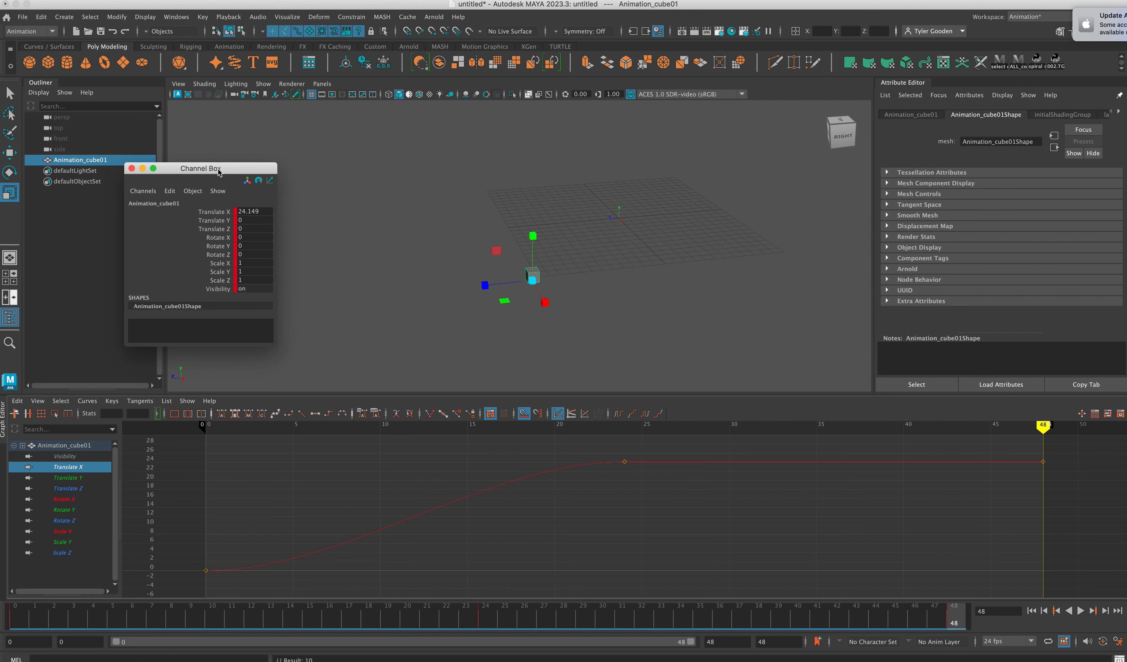
# - Extend the playback end to frame 72 and go to frame 72
pyautogui.click(732, 643)
pyautogui.press('BackSpace')
pyautogui.press('BackSpace')
pyautogui.write('72')
pyautogui.press('Return')
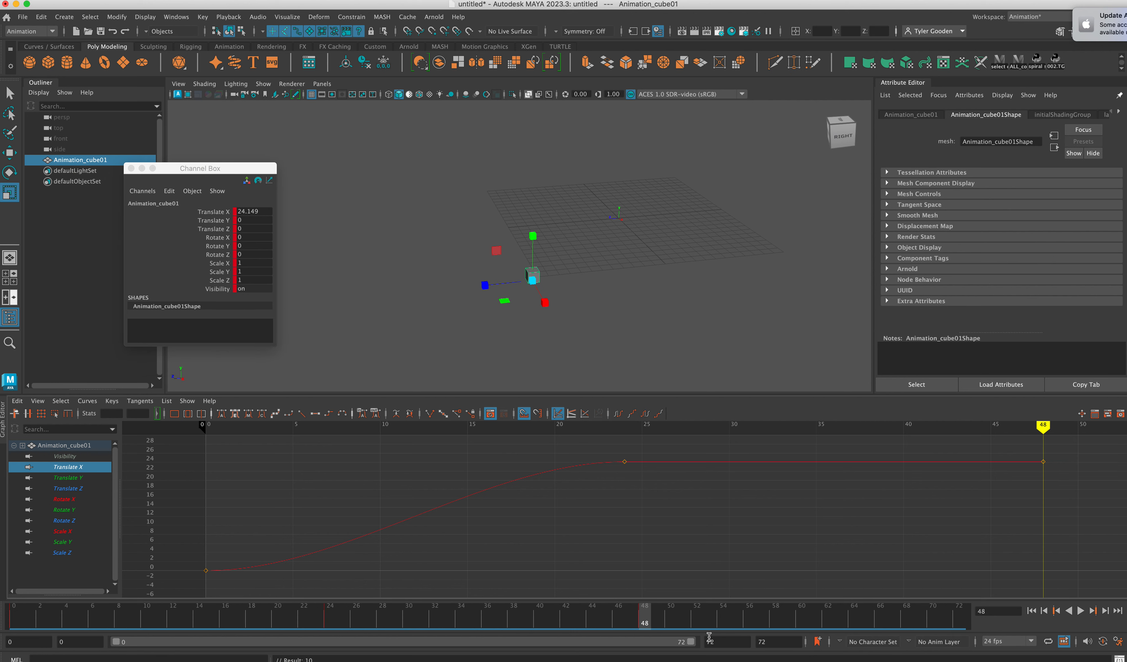
pyautogui.hotkey('alt', 'v')
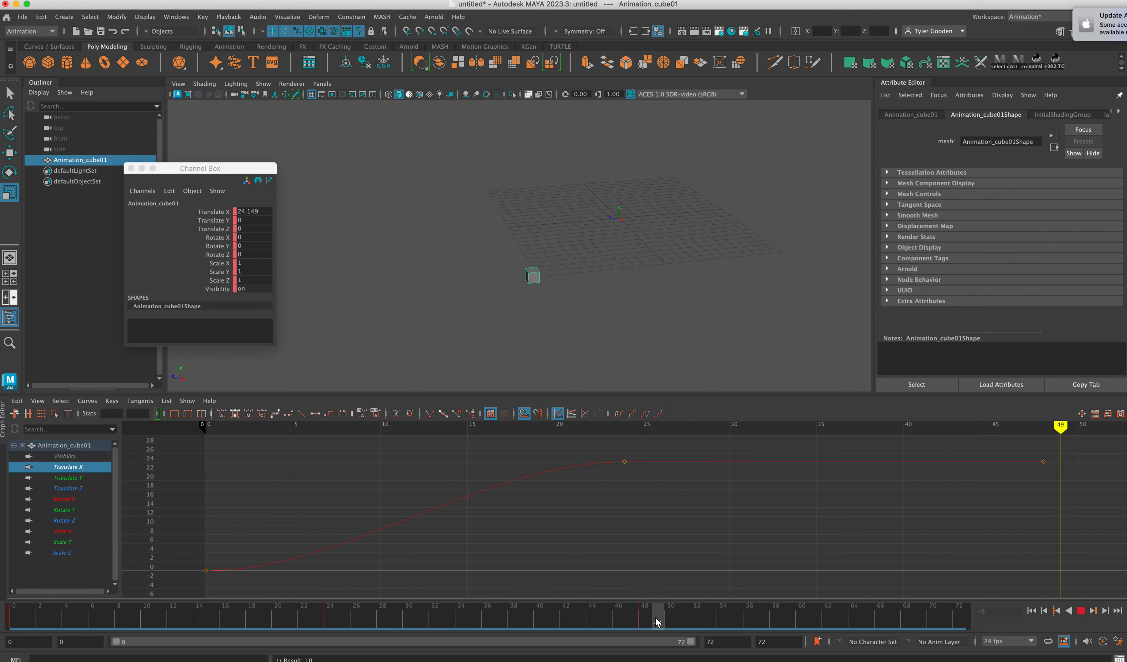
pyautogui.moveTo(638, 625); pyautogui.dragTo(975, 604)
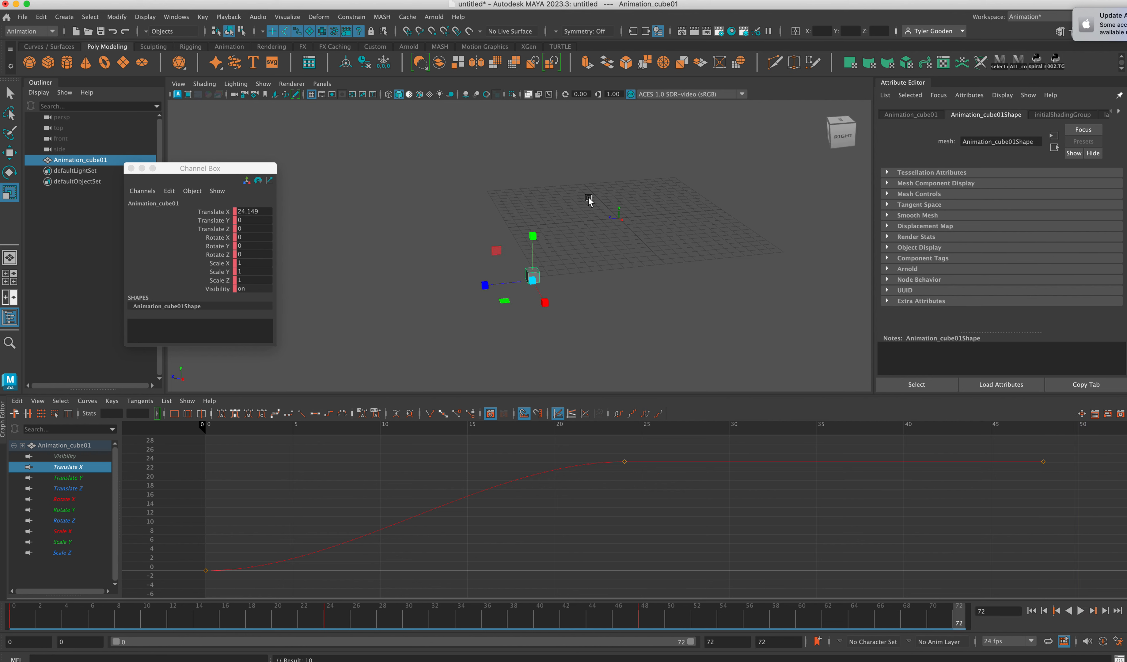
# - Move the cube to about 30.06 in Translate X and about -6.56 in Translate Z at frame 72
pyautogui.press('w')
pyautogui.moveTo(482, 286); pyautogui.dragTo(554, 279)
pyautogui.moveTo(623, 295); pyautogui.dragTo(647, 328)
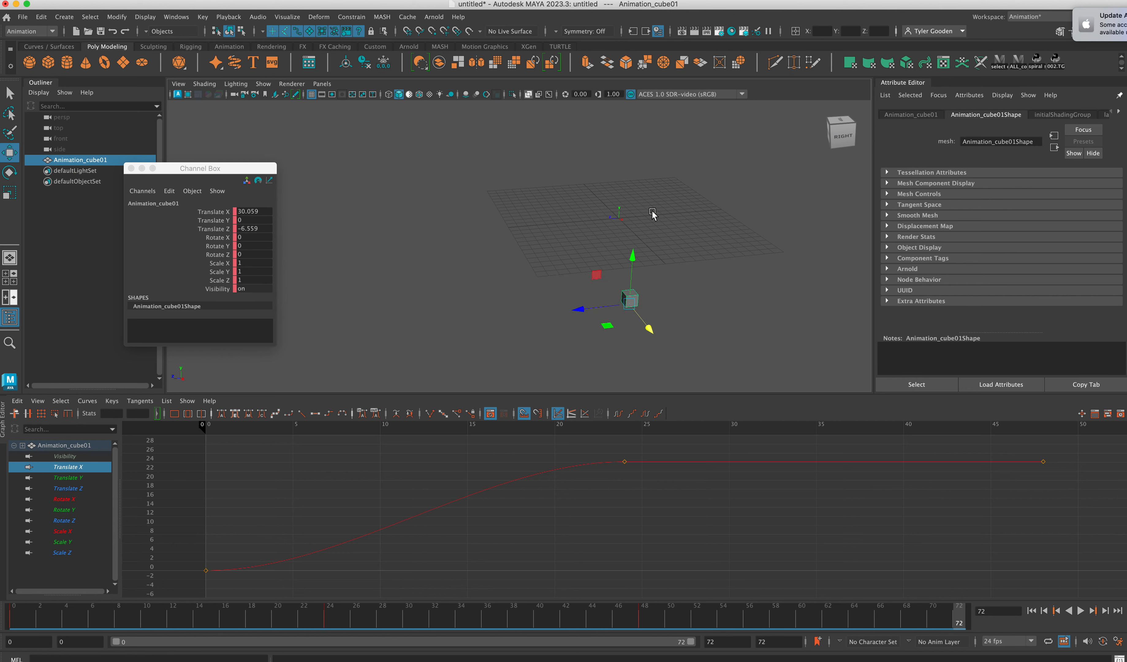
# - Try keying the cube's Translate X, Y and Z channels together at frame 72, undo it, and reselect the cube
pyautogui.click(227, 214)
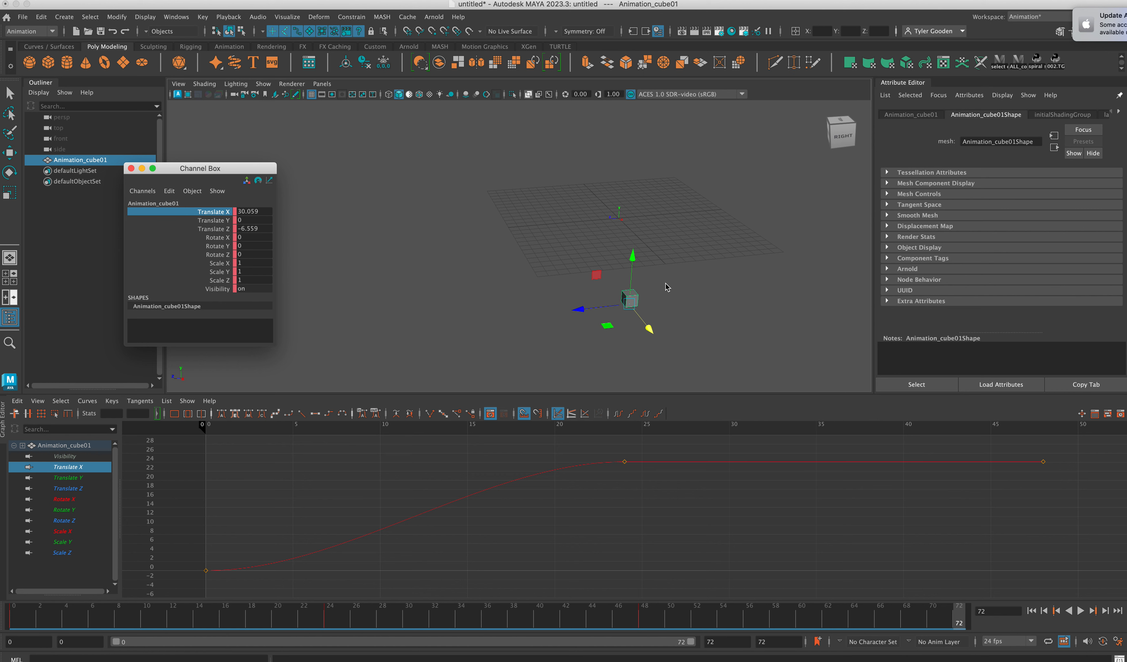
pyautogui.keyDown('shift'); pyautogui.click(219, 233); pyautogui.keyUp('shift')
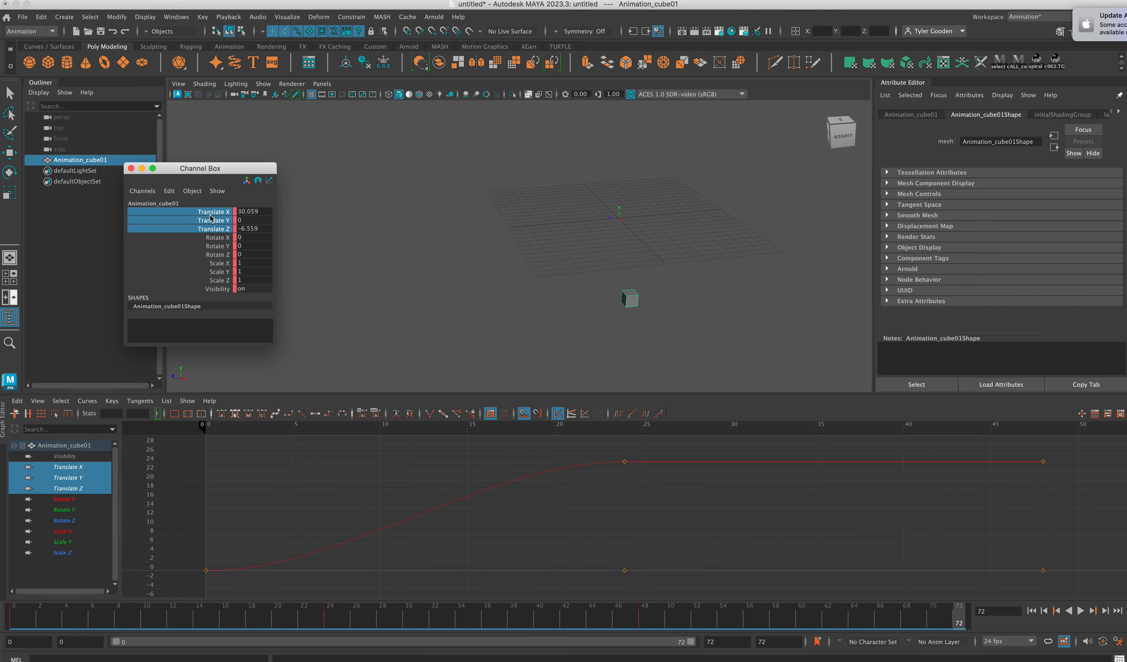
pyautogui.rightClick(200, 219)
pyautogui.click(215, 236)
pyautogui.hotkey('ctrl', 'z')
pyautogui.click(470, 301)
pyautogui.click(630, 297)
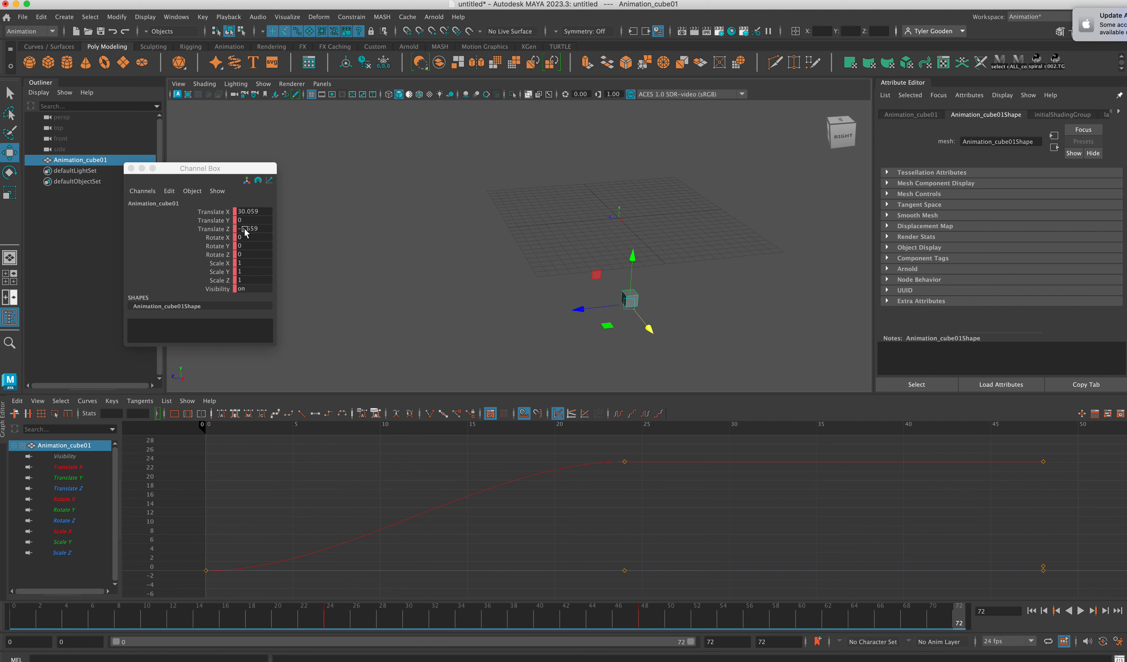
# - Key only the cube's Translate X channel at frame 72 and play the animation to check the motion
pyautogui.click(229, 213)
pyautogui.rightClick(228, 216)
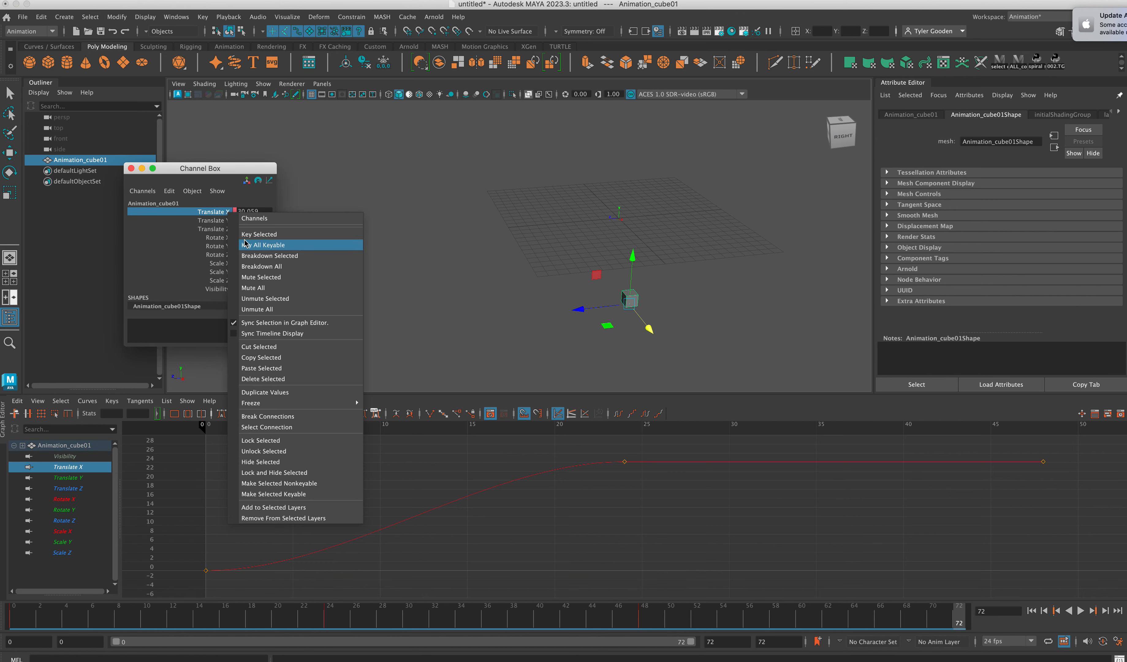
pyautogui.click(300, 234)
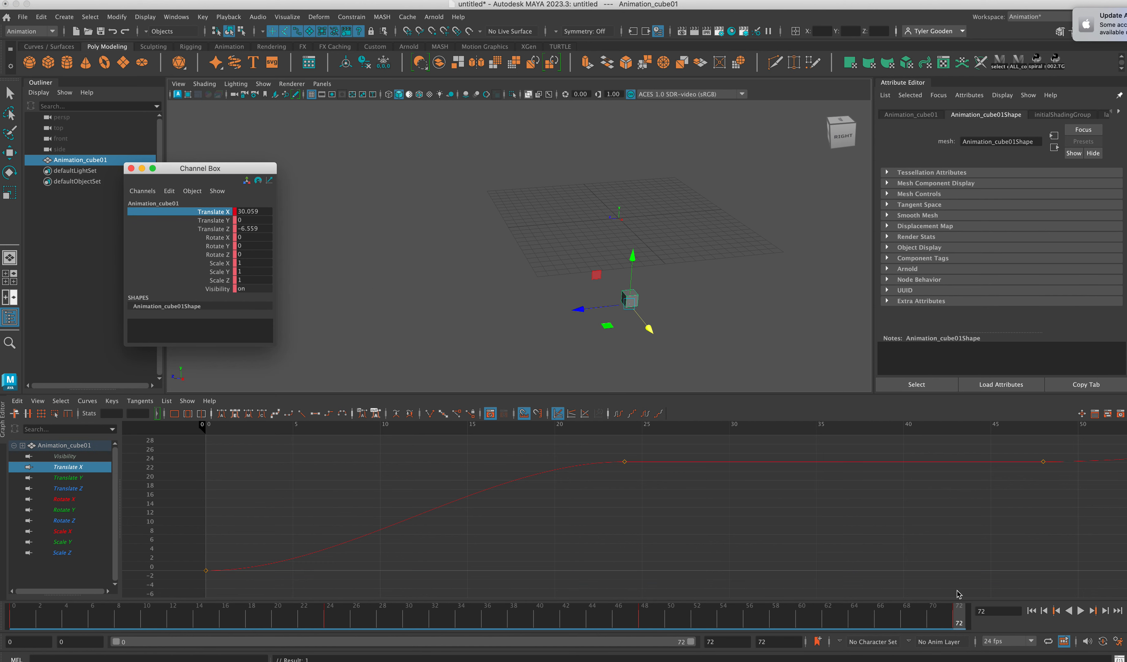
pyautogui.click(936, 628)
pyautogui.hotkey('alt', 'v')
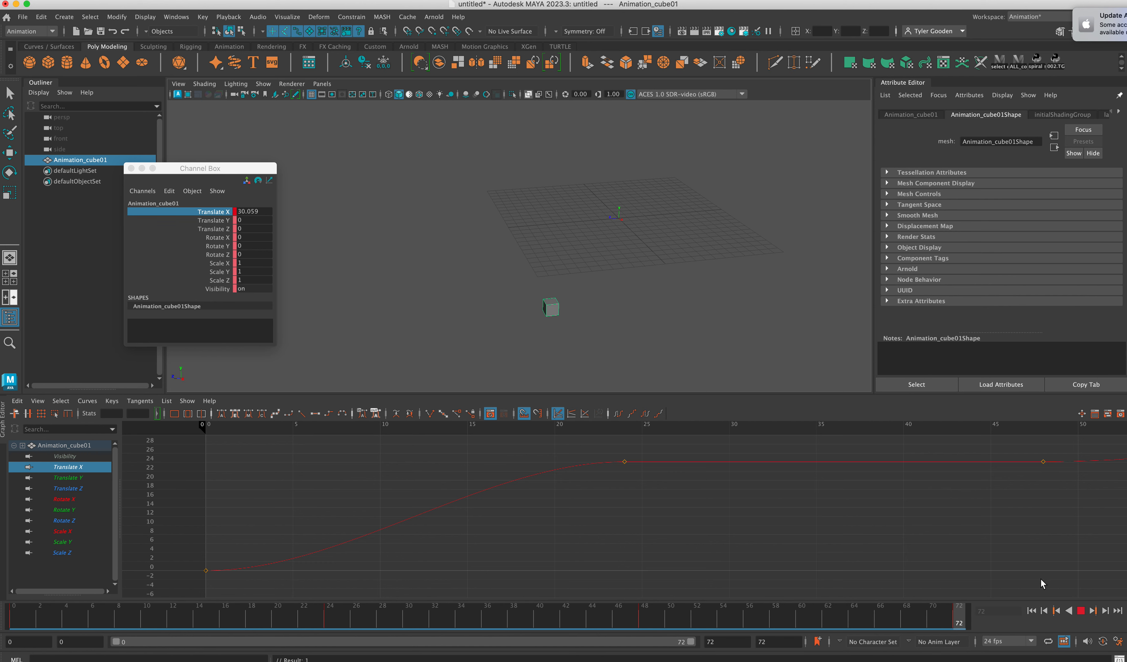
pyautogui.keyDown('alt'); pyautogui.moveTo(630, 300); pyautogui.dragTo(603, 257); pyautogui.keyUp('alt')
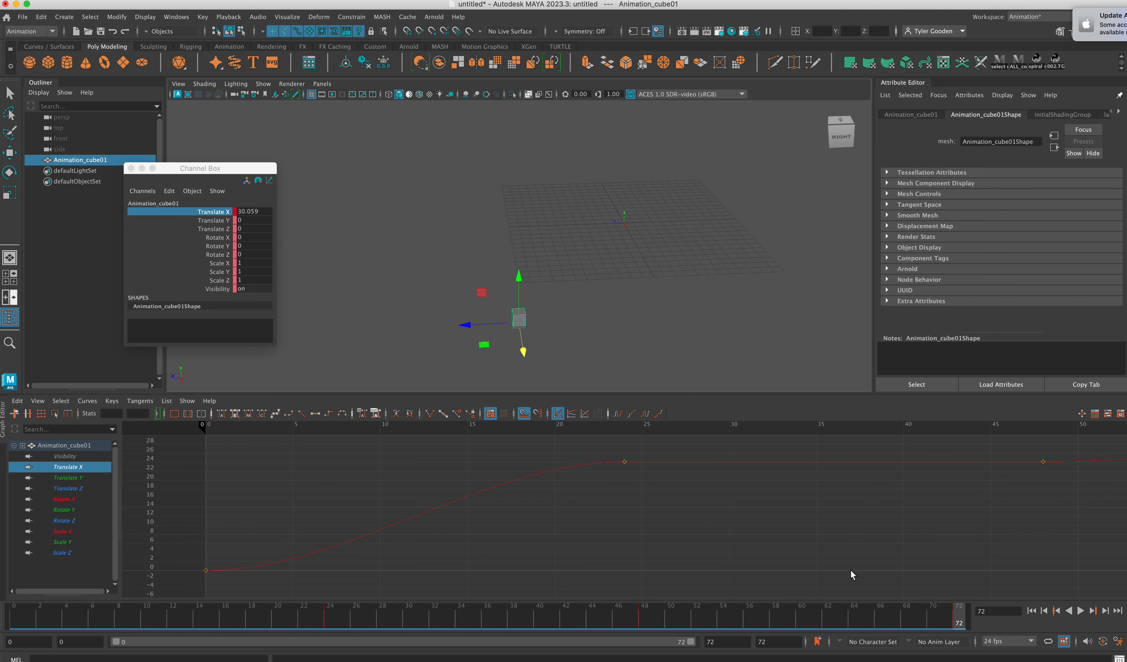
# - Extend the playback end to frame 96, go to frame 96, and reselect the cube
pyautogui.moveTo(729, 643); pyautogui.dragTo(659, 644)
pyautogui.press('Return')
pyautogui.moveTo(768, 614); pyautogui.dragTo(964, 614)
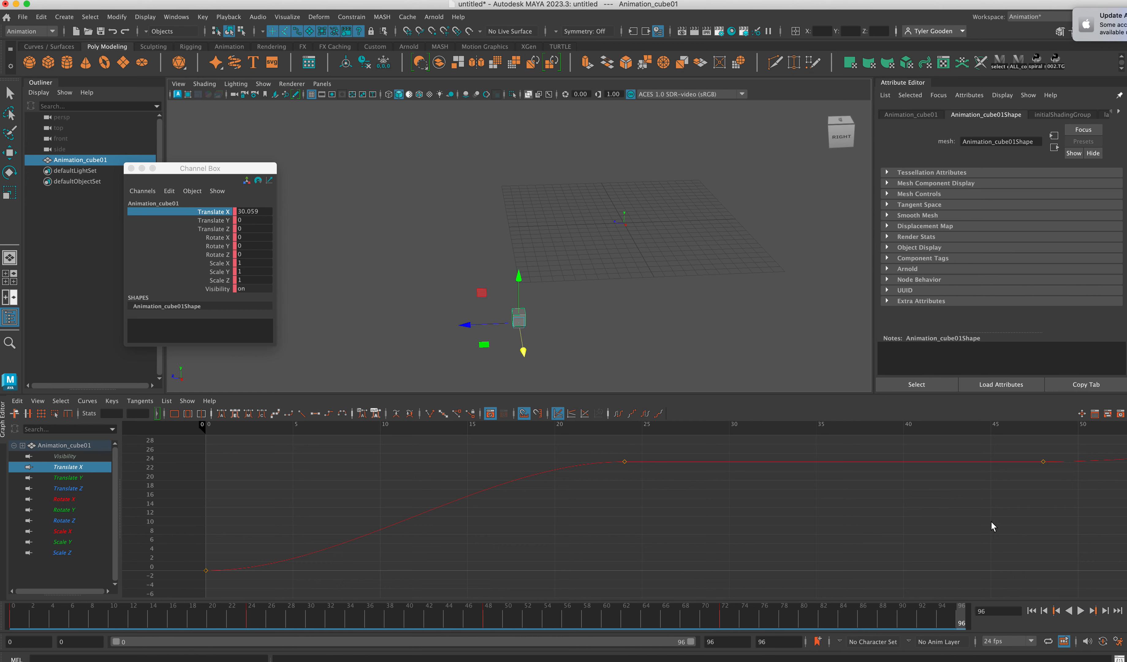
pyautogui.click(649, 316)
pyautogui.click(519, 318)
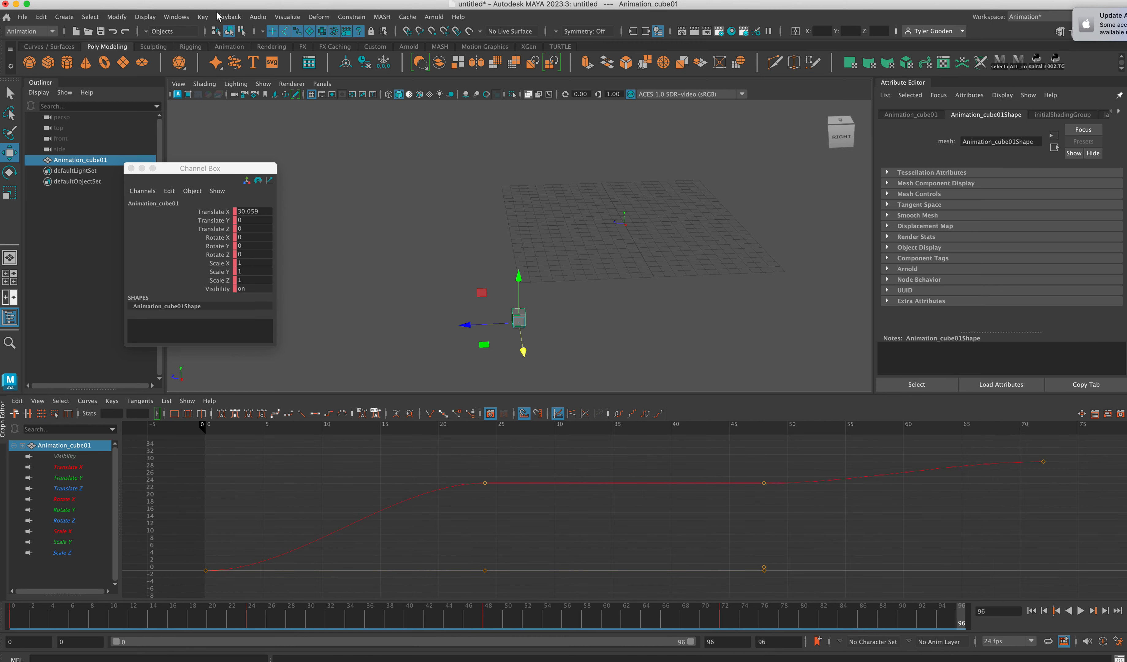
# - Switch the menu set from Animation to FX and back to Animation, comparing the available menus
pyautogui.click(203, 17)
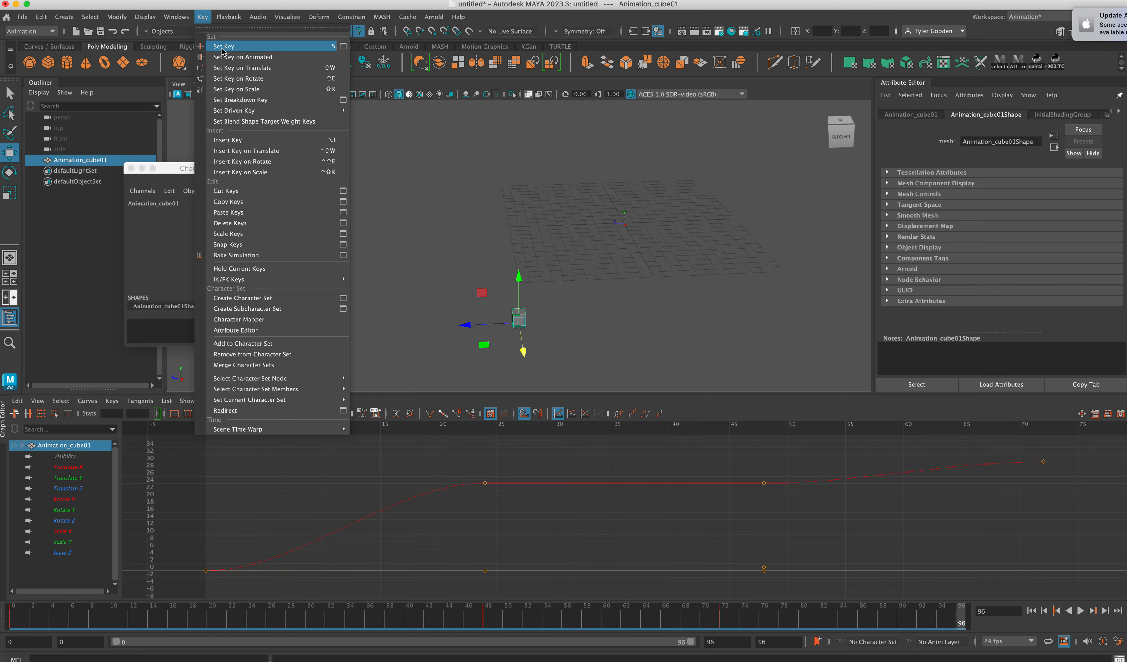
pyautogui.moveTo(182, 17)
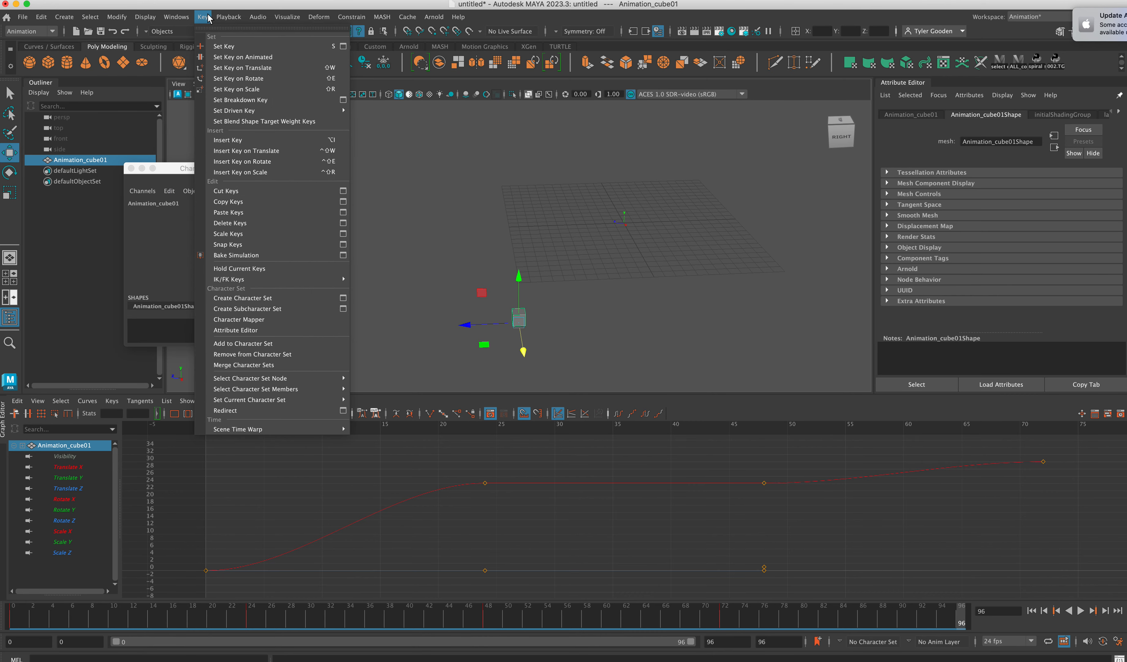
pyautogui.click(38, 31)
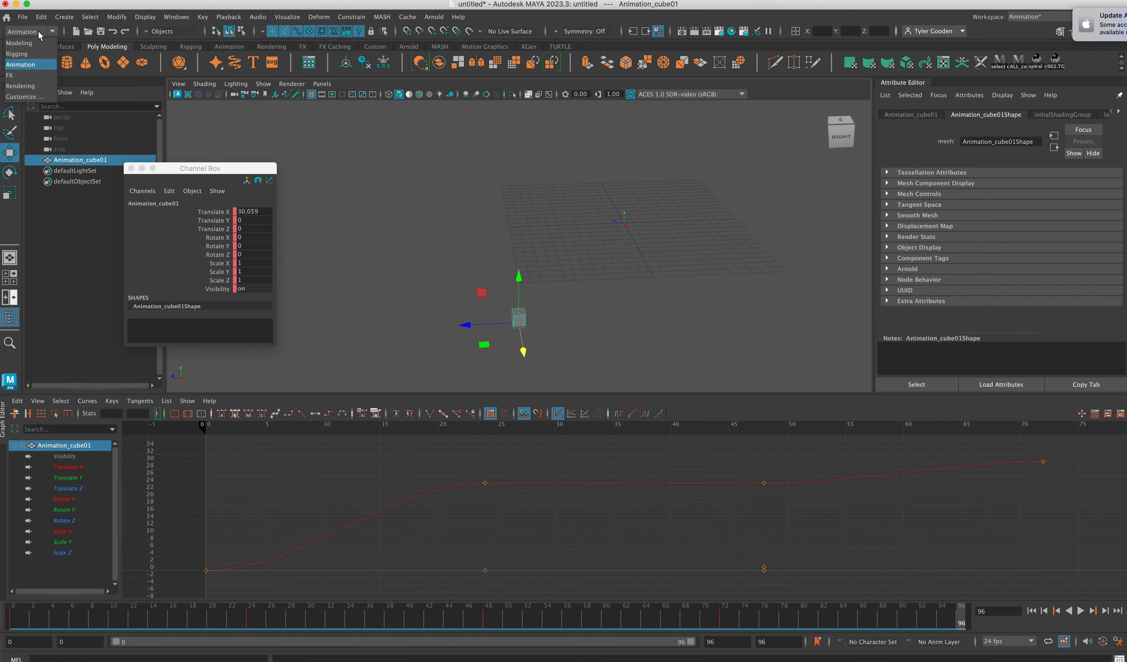
pyautogui.click(34, 75)
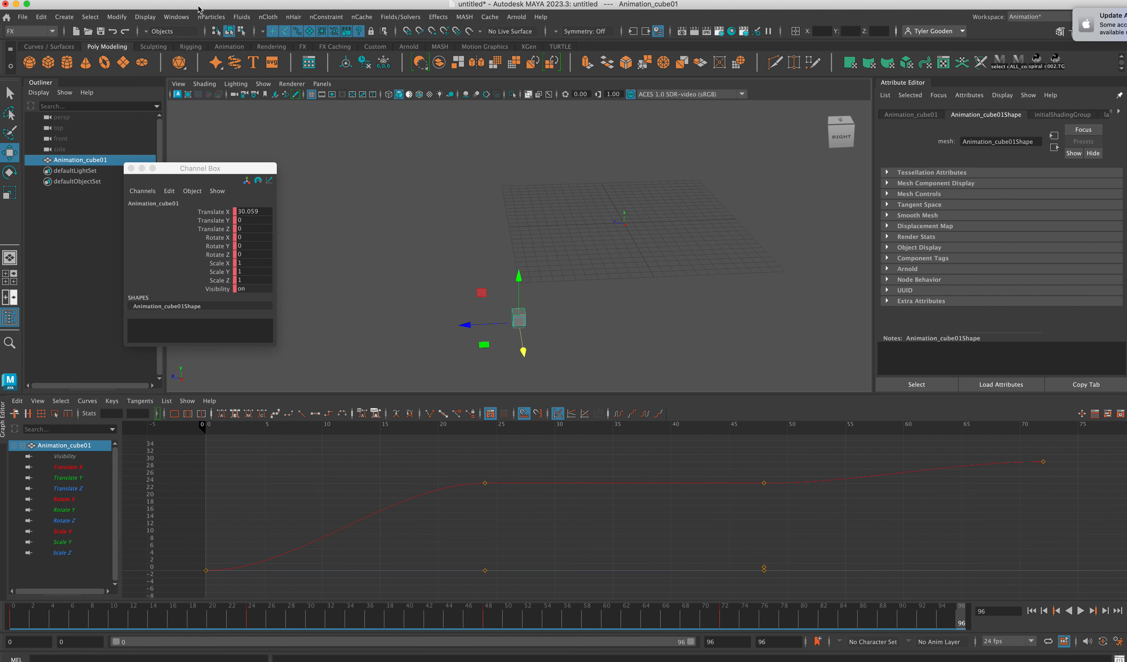
pyautogui.click(45, 32)
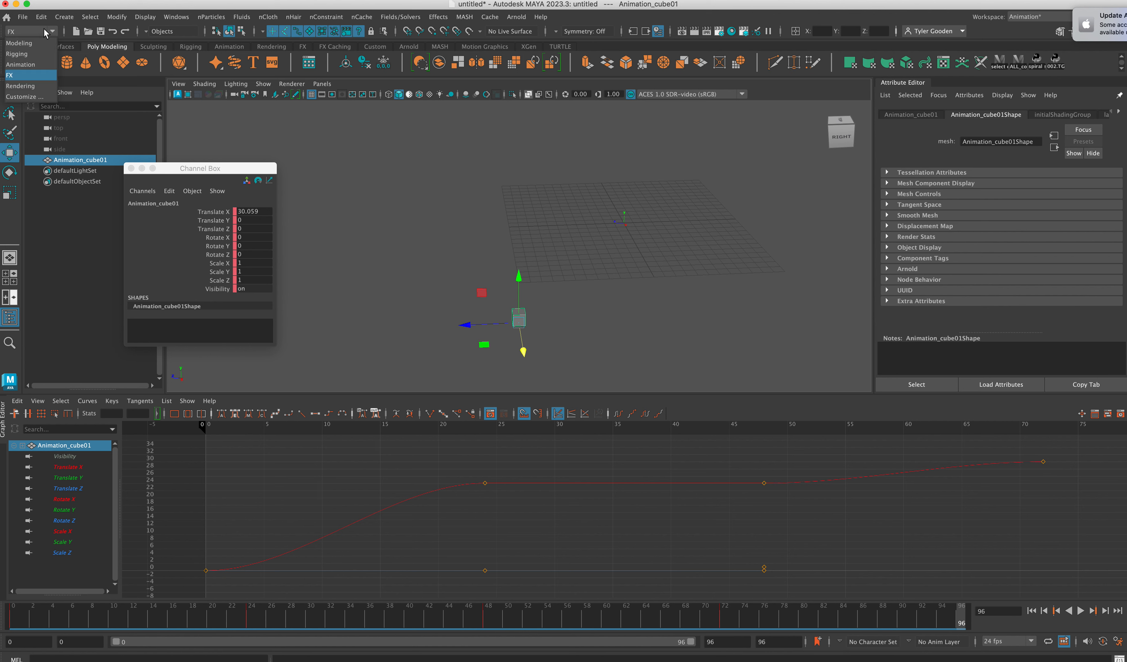
pyautogui.click(41, 64)
# - Use Set Key to key all of the cube's channels at frame 96
pyautogui.click(202, 17)
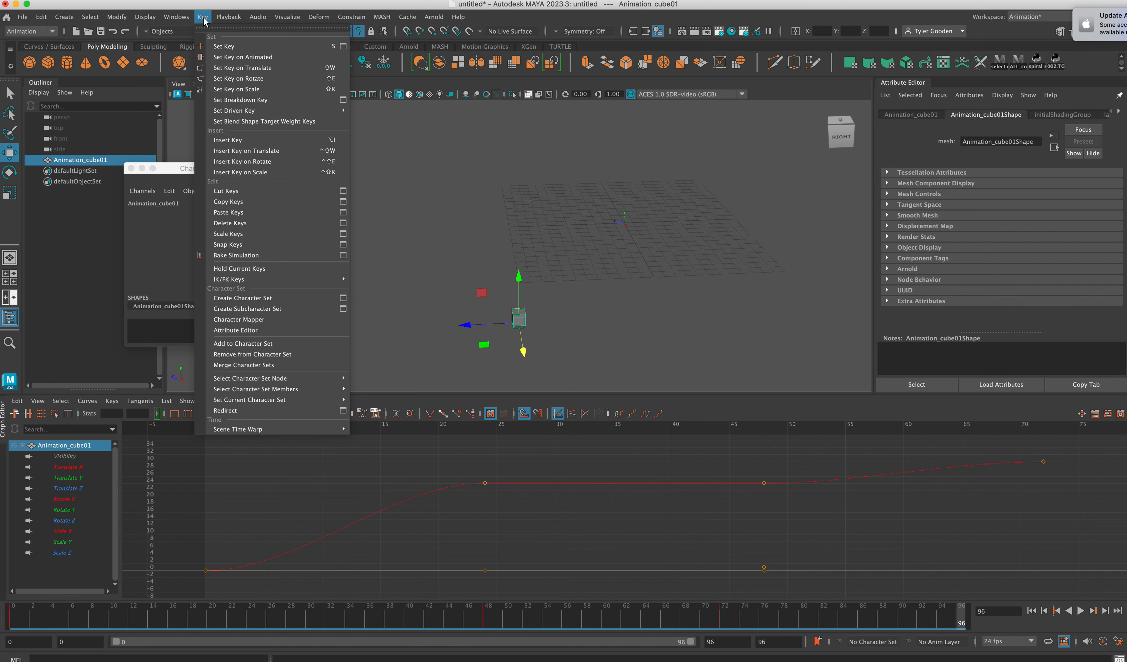
pyautogui.click(221, 46)
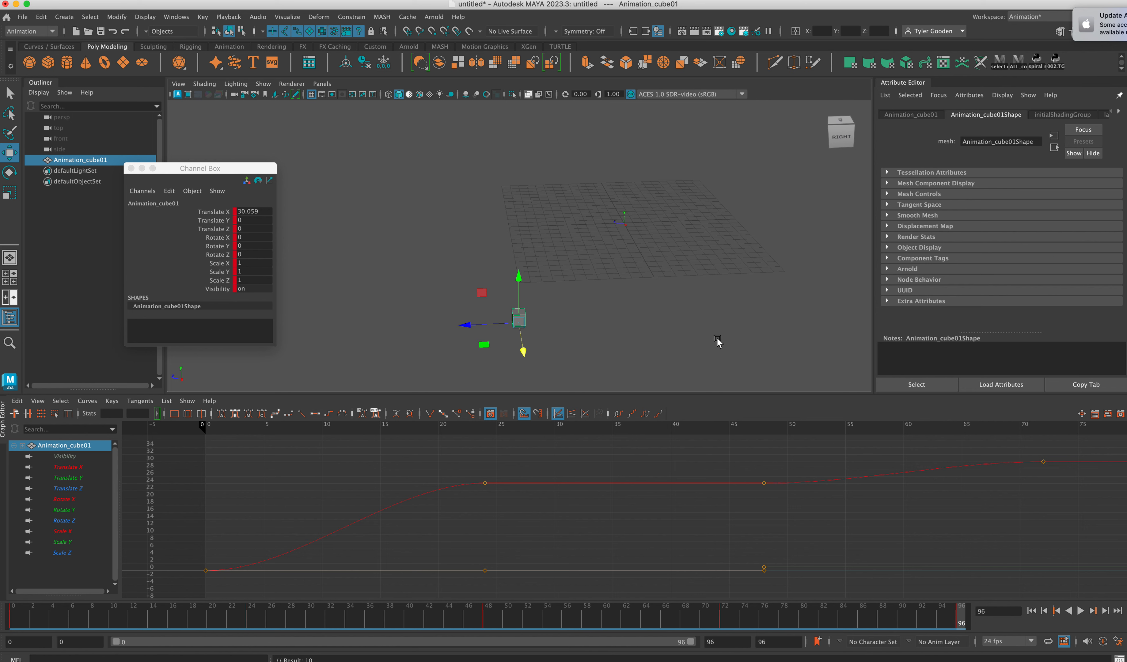
# - Examine the Translate X key at frame 96 in the Graph Editor and reselect the cube
pyautogui.press('a')
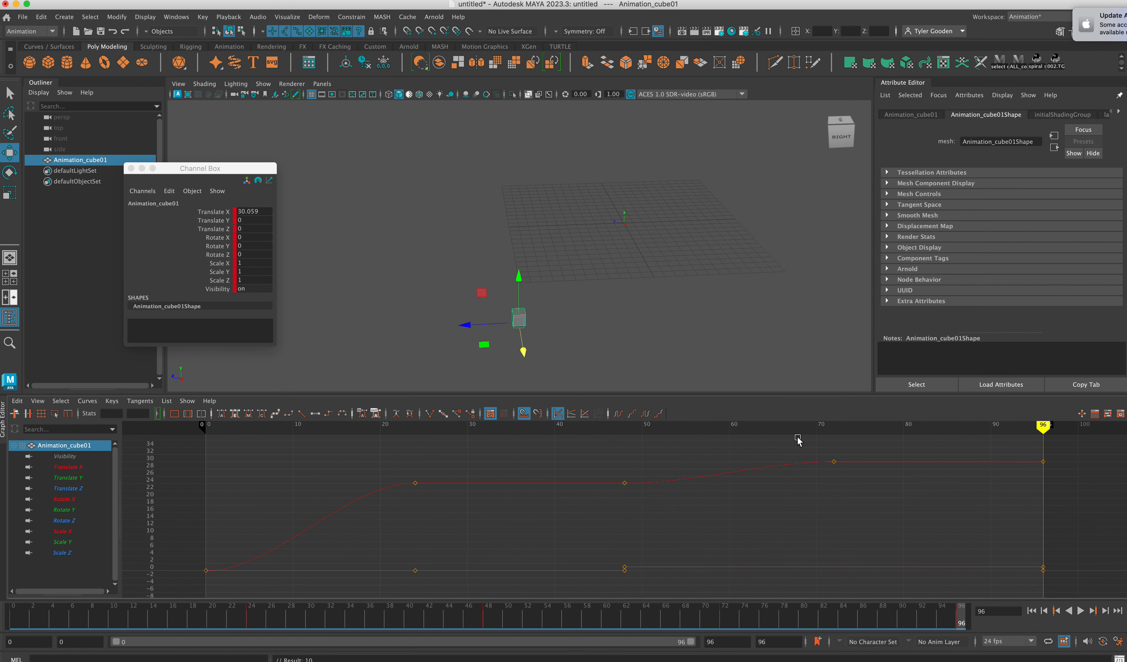
pyautogui.moveTo(1028, 455); pyautogui.dragTo(1054, 483)
pyautogui.press('f')
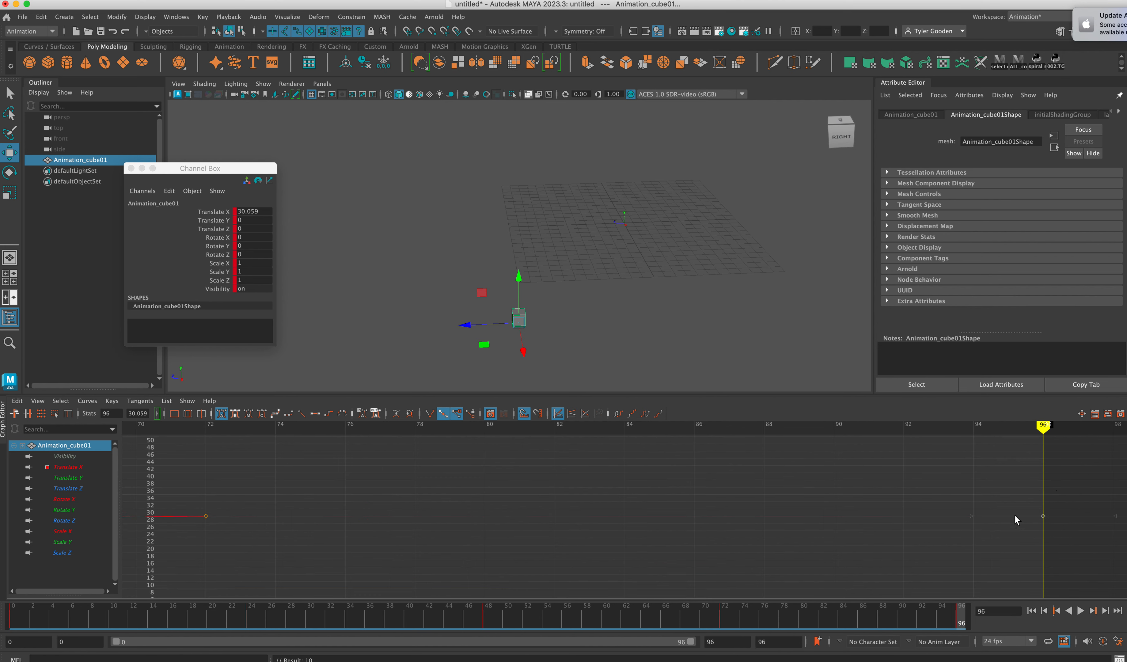
pyautogui.press('a')
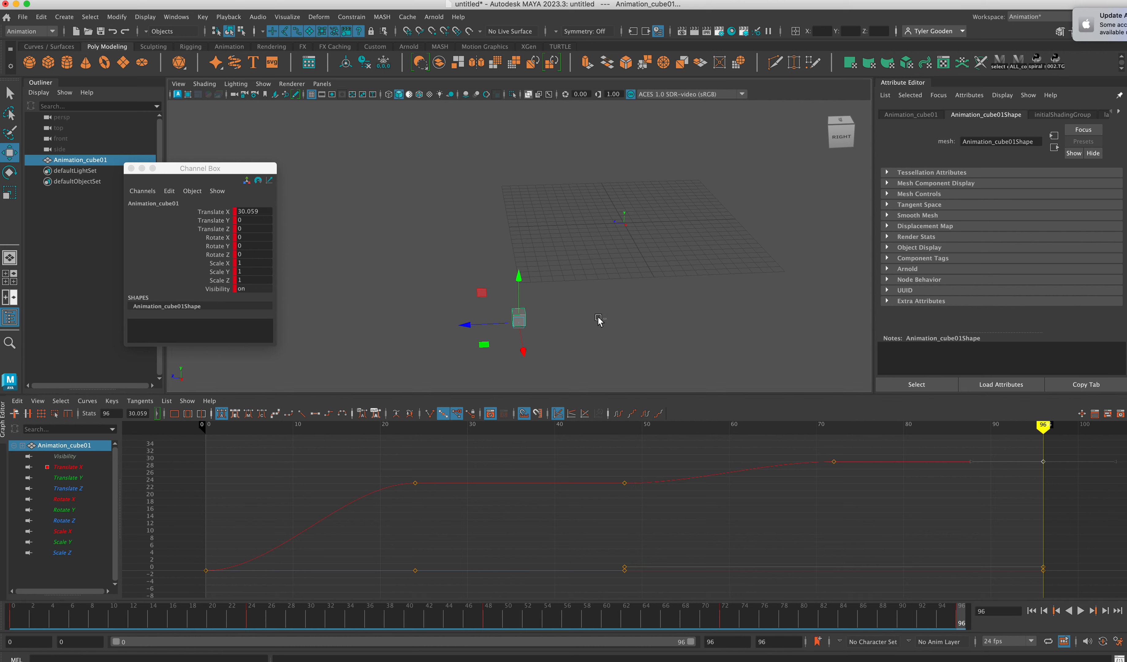
pyautogui.click(603, 321)
pyautogui.click(518, 319)
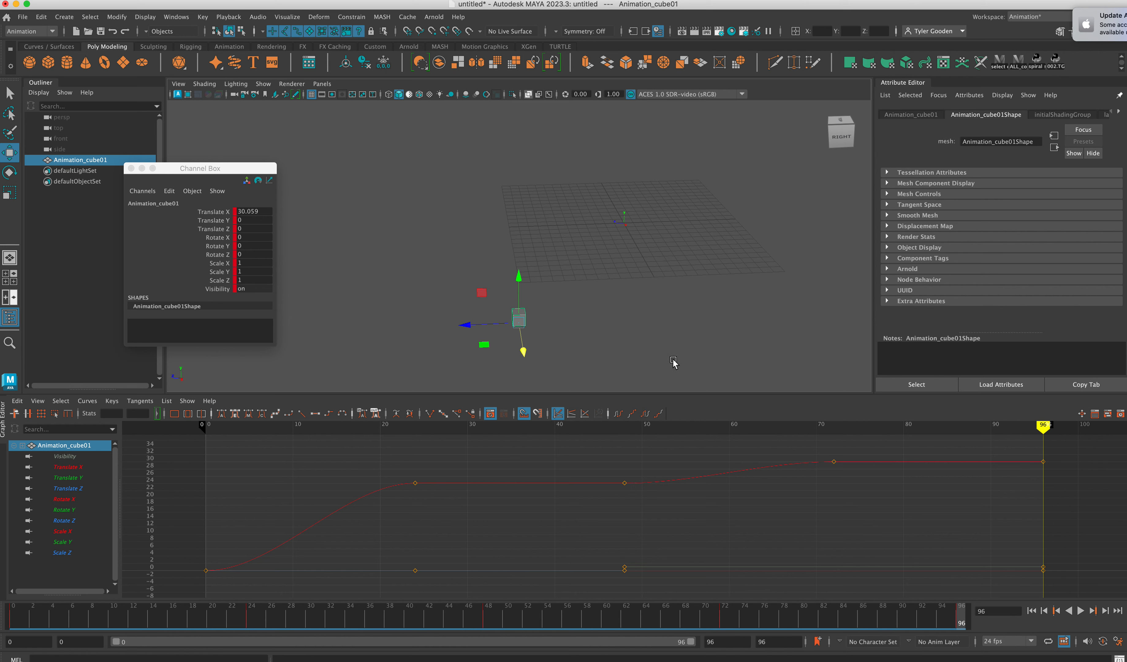
# - Try moving the cube's pivot to its top face in pivot editing mode, and undo the change
pyautogui.keyDown('alt'); pyautogui.moveTo(617, 344); pyautogui.dragTo(550, 285); pyautogui.keyUp('alt')
pyautogui.keyDown('alt'); pyautogui.moveTo(447, 293); pyautogui.dragTo(596, 260, button='middle'); pyautogui.keyUp('alt')
pyautogui.keyDown('alt'); pyautogui.moveTo(596, 259); pyautogui.dragTo(890, 316, button='right'); pyautogui.keyUp('alt')
pyautogui.keyDown('alt'); pyautogui.moveTo(691, 271); pyautogui.dragTo(604, 278, button='middle'); pyautogui.keyUp('alt')
pyautogui.keyDown('alt'); pyautogui.moveTo(565, 321); pyautogui.dragTo(609, 300, button='middle'); pyautogui.keyUp('alt')
pyautogui.press('d')
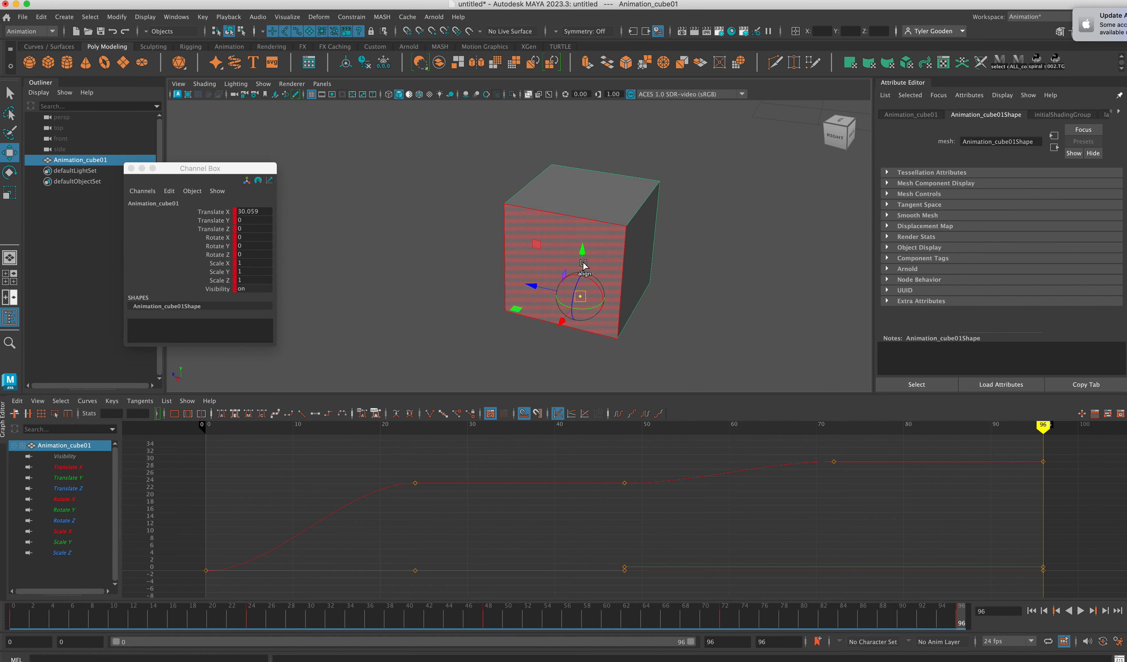
pyautogui.moveTo(580, 247); pyautogui.dragTo(547, 181)
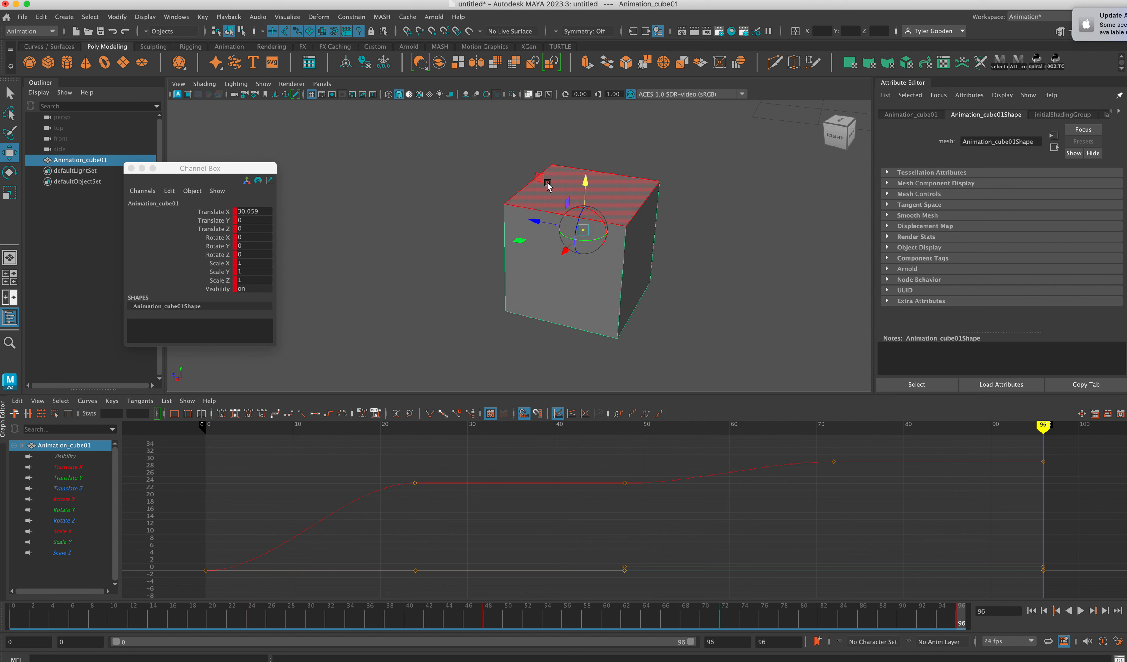
pyautogui.press('z')
pyautogui.press('z')
# - Apply Center Pivot to the cube so its pivot sits in the middle of the mesh
pyautogui.keyDown('alt'); pyautogui.moveTo(683, 330); pyautogui.dragTo(672, 297); pyautogui.keyUp('alt')
pyautogui.keyDown('alt'); pyautogui.moveTo(672, 296); pyautogui.dragTo(653, 366, button='middle'); pyautogui.keyUp('alt')
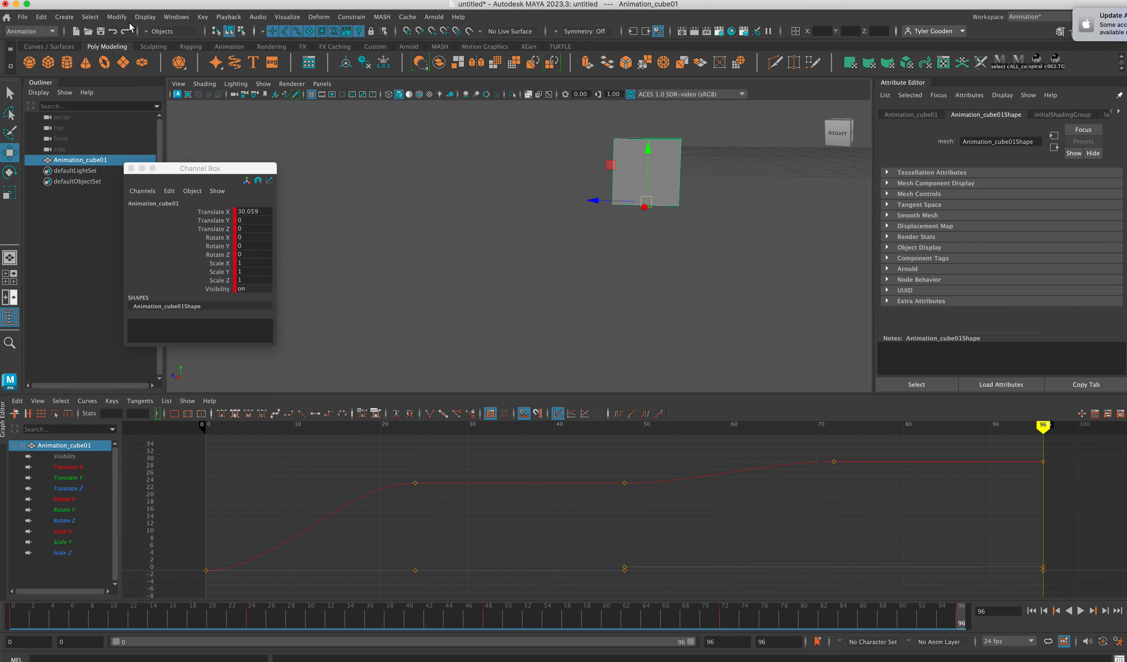
pyautogui.click(117, 17)
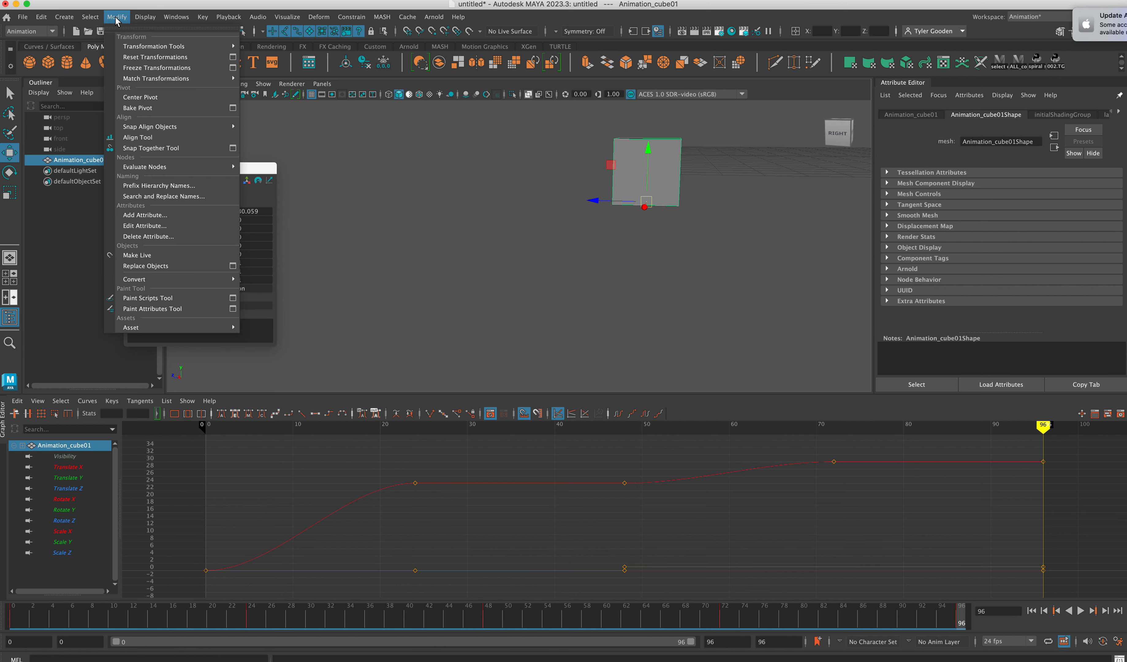
pyautogui.click(140, 97)
pyautogui.keyDown('alt'); pyautogui.moveTo(802, 255); pyautogui.dragTo(757, 277); pyautogui.keyUp('alt')
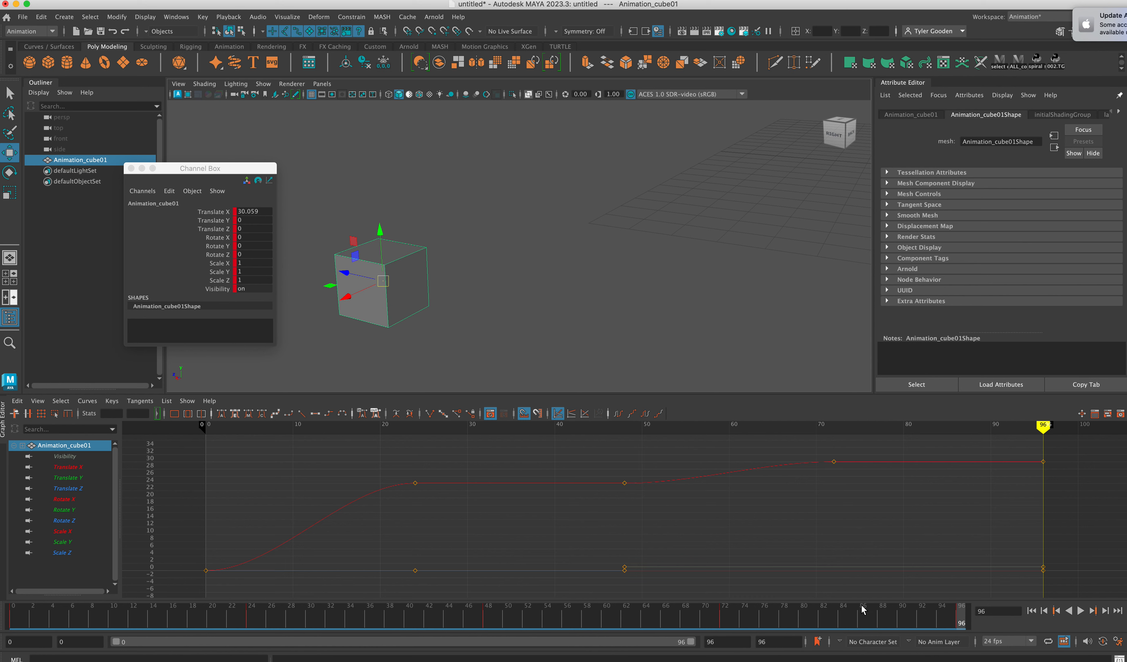
# - Try rotating the cube about 81 degrees on Z around its centered pivot, and undo it
pyautogui.hotkey('alt', 'v')
pyautogui.moveTo(243, 239); pyautogui.dragTo(531, 232, button='middle')
pyautogui.press('super+z')
pyautogui.press('e')
pyautogui.moveTo(382, 284); pyautogui.dragTo(382, 204)
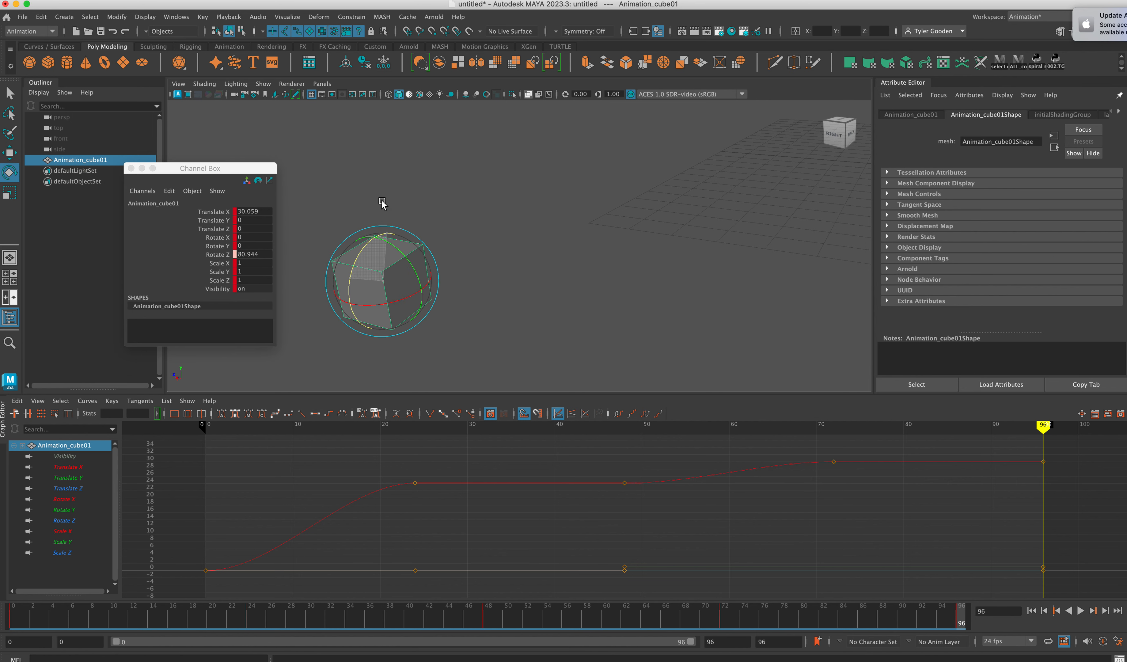
pyautogui.press('super+z')
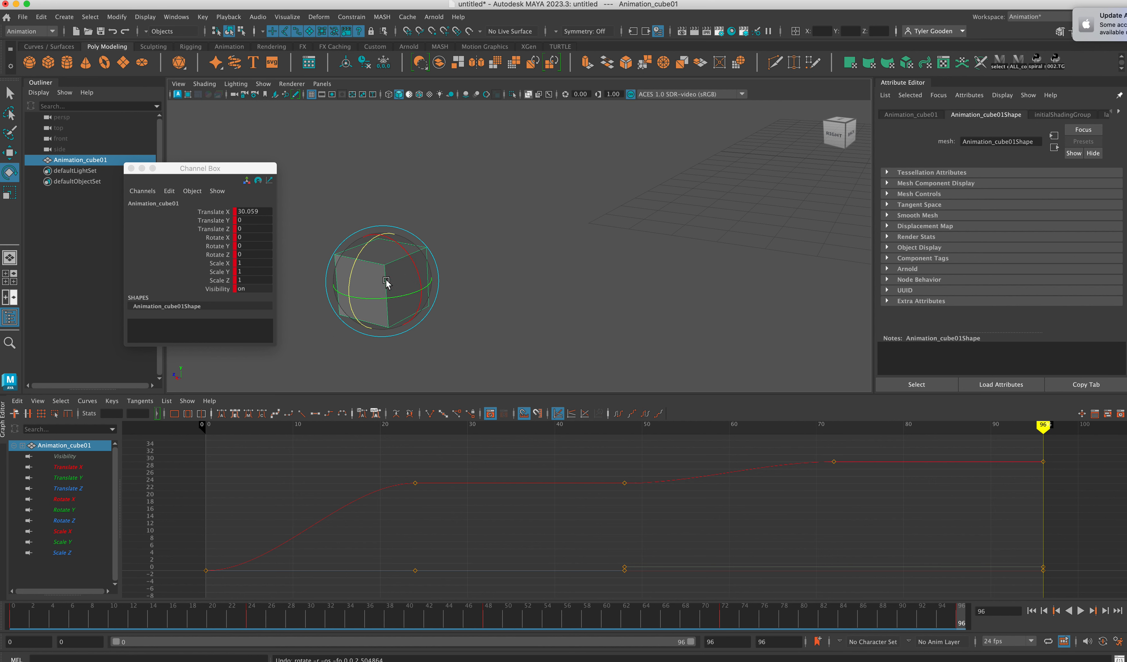
# - Test further Z and free rotations of the cube around its centered pivot, undoing each one
pyautogui.moveTo(353, 276)
pyautogui.mouseDown()
pyautogui.moveTo(365, 247)
pyautogui.moveTo(355, 262)
pyautogui.mouseUp()
pyautogui.press('super+z')
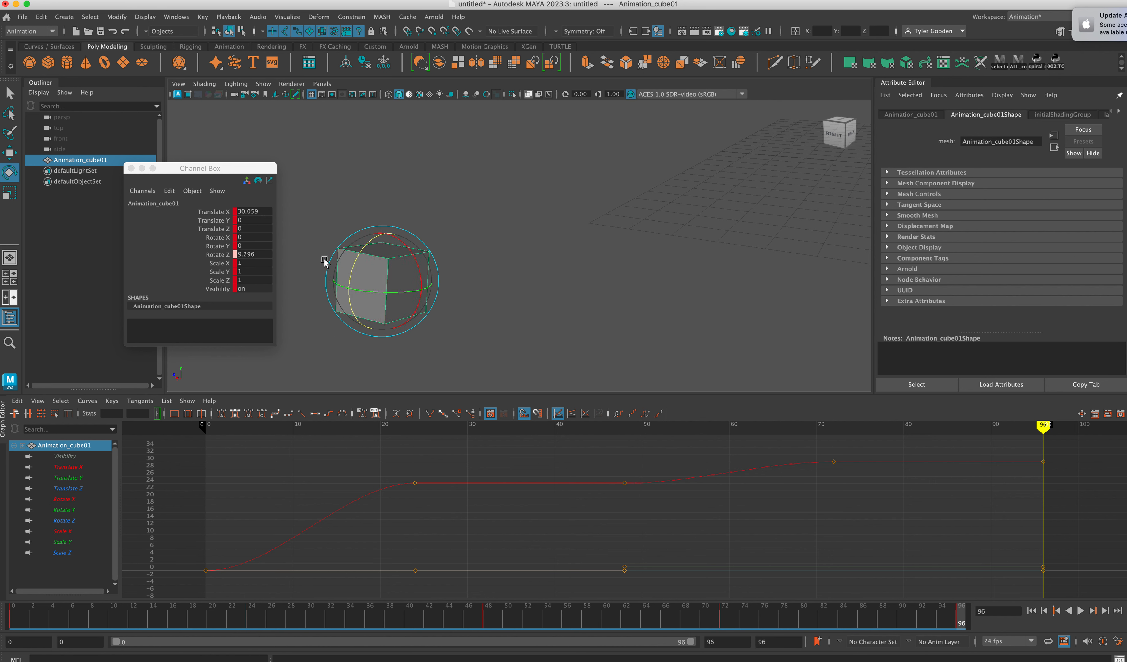
pyautogui.press('super+z')
pyautogui.moveTo(351, 276); pyautogui.dragTo(352, 238)
pyautogui.press('super+z')
pyautogui.press('super+z')
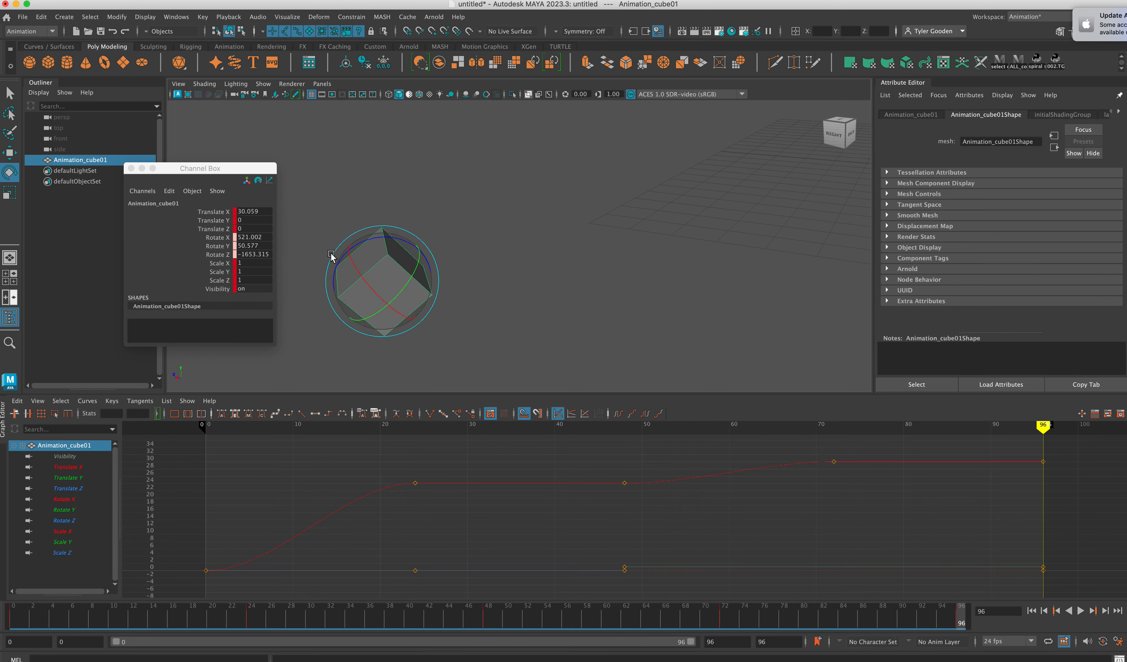
pyautogui.moveTo(341, 323); pyautogui.dragTo(505, 314)
pyautogui.press('super+z')
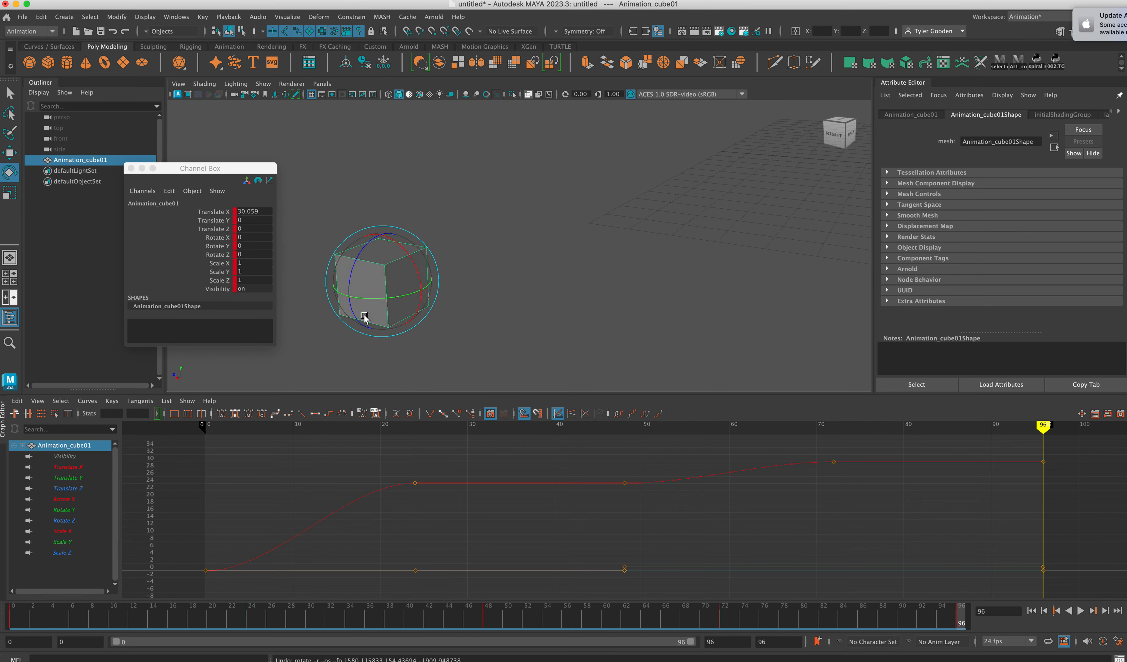
# - Try moving the cube with the Move tool, and undo the moves
pyautogui.press('w')
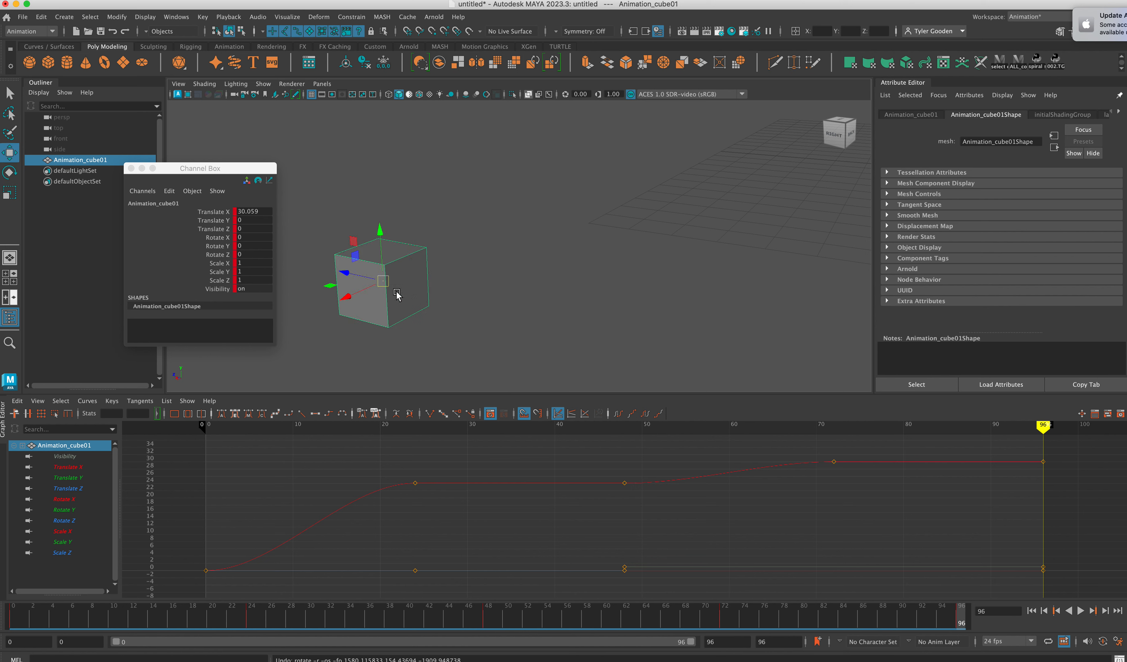
pyautogui.moveTo(382, 284); pyautogui.dragTo(508, 323)
pyautogui.hotkey('ctrl', 'z')
pyautogui.hotkey('ctrl', 'z')
pyautogui.hotkey('ctrl', 'z')
# - Freely rotate the cube on several axes to test its pivot, then try a move and undo it
pyautogui.press('e')
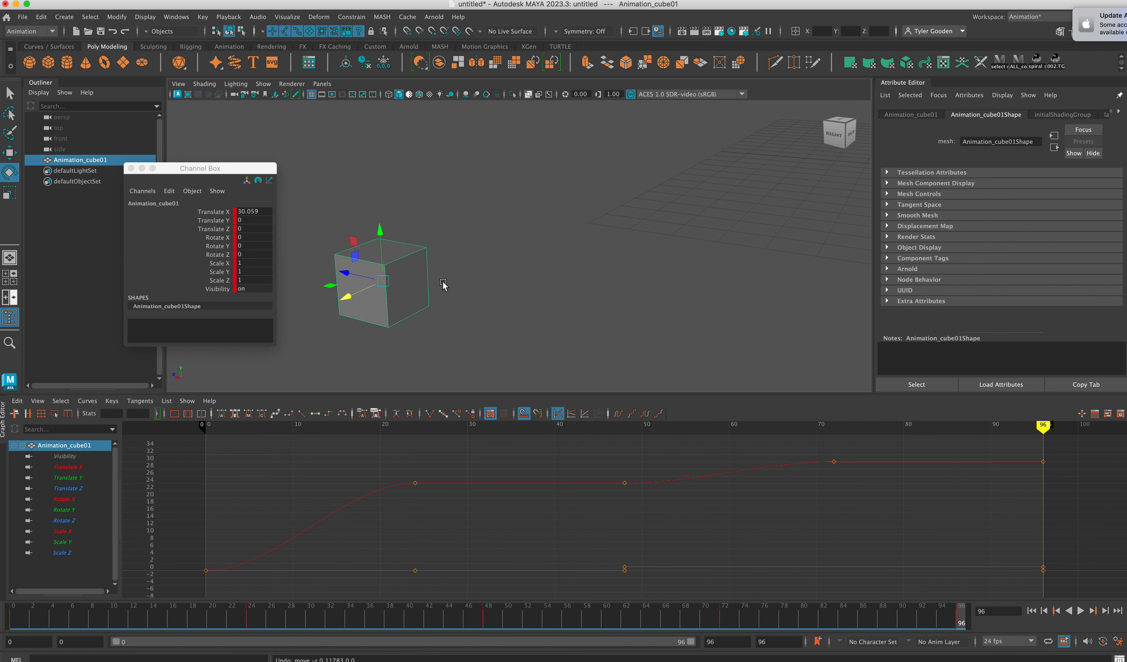
pyautogui.moveTo(419, 282); pyautogui.dragTo(376, 287)
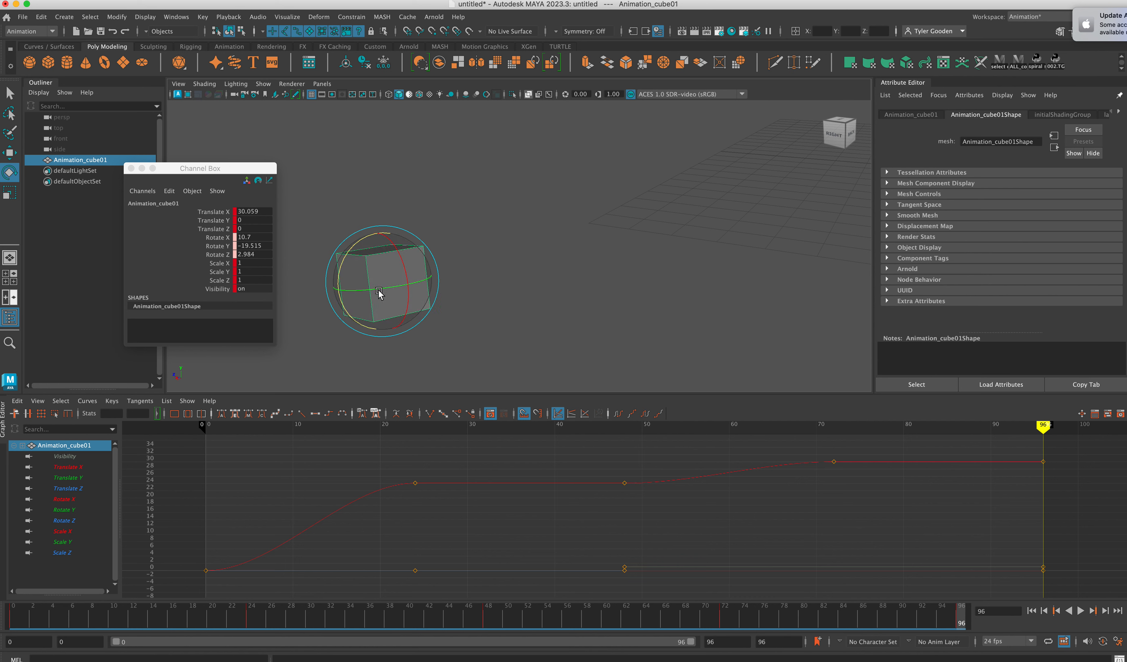
pyautogui.moveTo(380, 294); pyautogui.dragTo(388, 278)
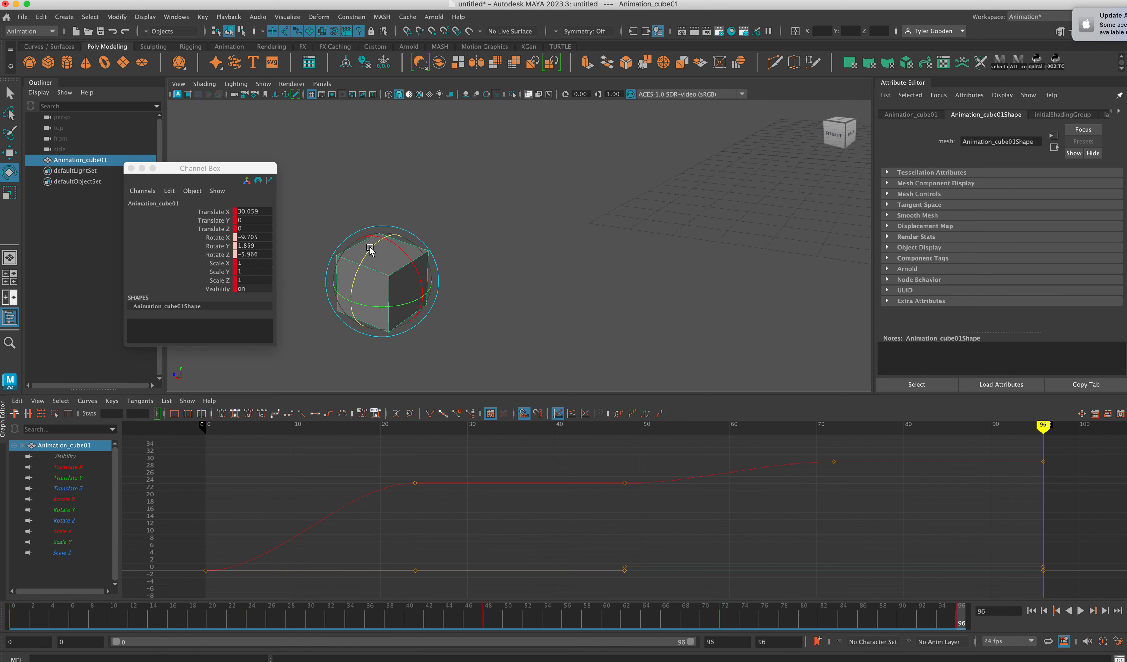
pyautogui.moveTo(419, 279); pyautogui.dragTo(357, 259)
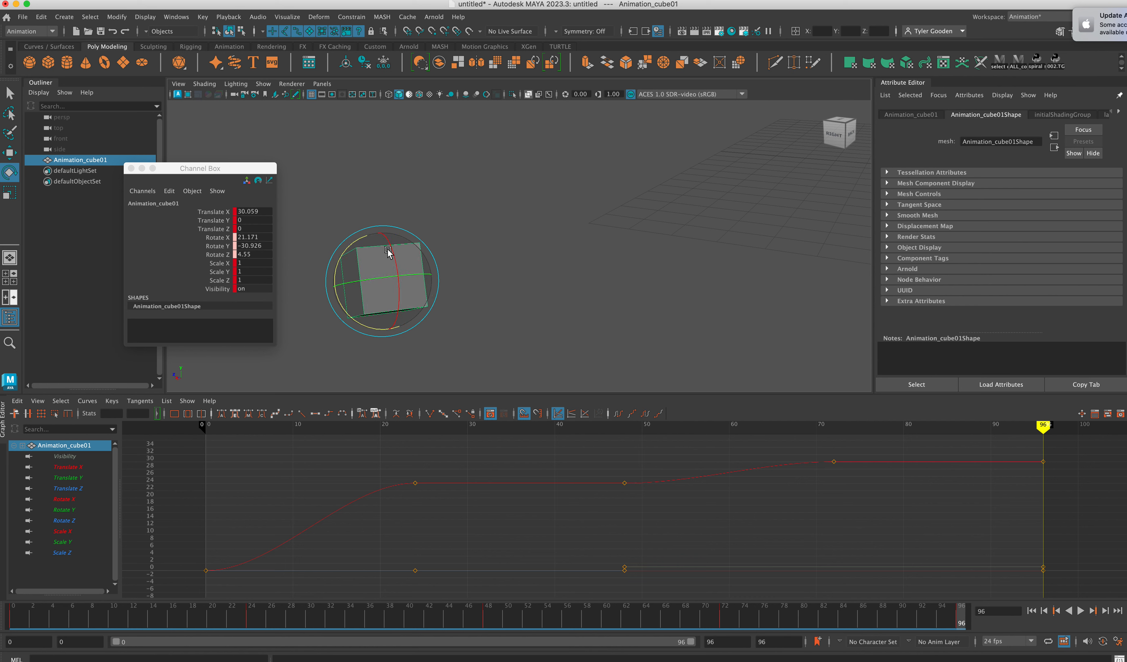
pyautogui.moveTo(369, 295); pyautogui.dragTo(417, 246)
pyautogui.moveTo(420, 289); pyautogui.dragTo(552, 238)
pyautogui.press('w')
pyautogui.hotkey('ctrl', 'z')
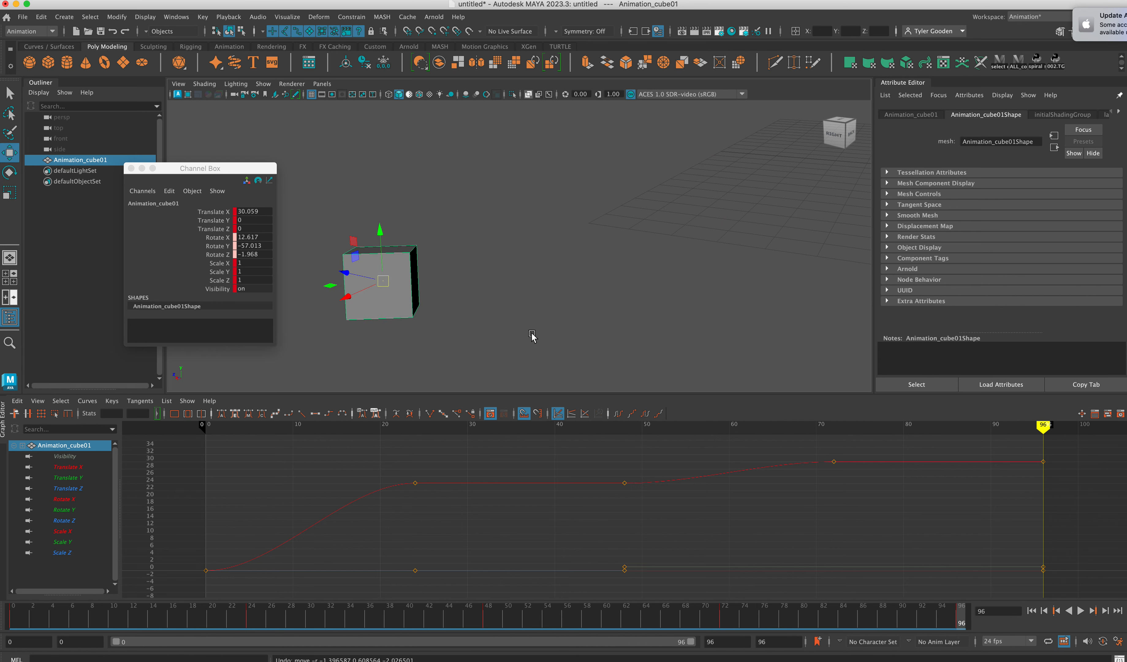
# - Apply Center Pivot again to the rotated cube
pyautogui.moveTo(460, 308)
pyautogui.keyDown('alt'); pyautogui.mouseDown()
pyautogui.moveTo(452, 317)
pyautogui.moveTo(463, 308)
pyautogui.mouseUp(); pyautogui.keyUp('alt')
pyautogui.keyDown('alt'); pyautogui.moveTo(511, 308); pyautogui.dragTo(440, 260, button='right'); pyautogui.keyUp('alt')
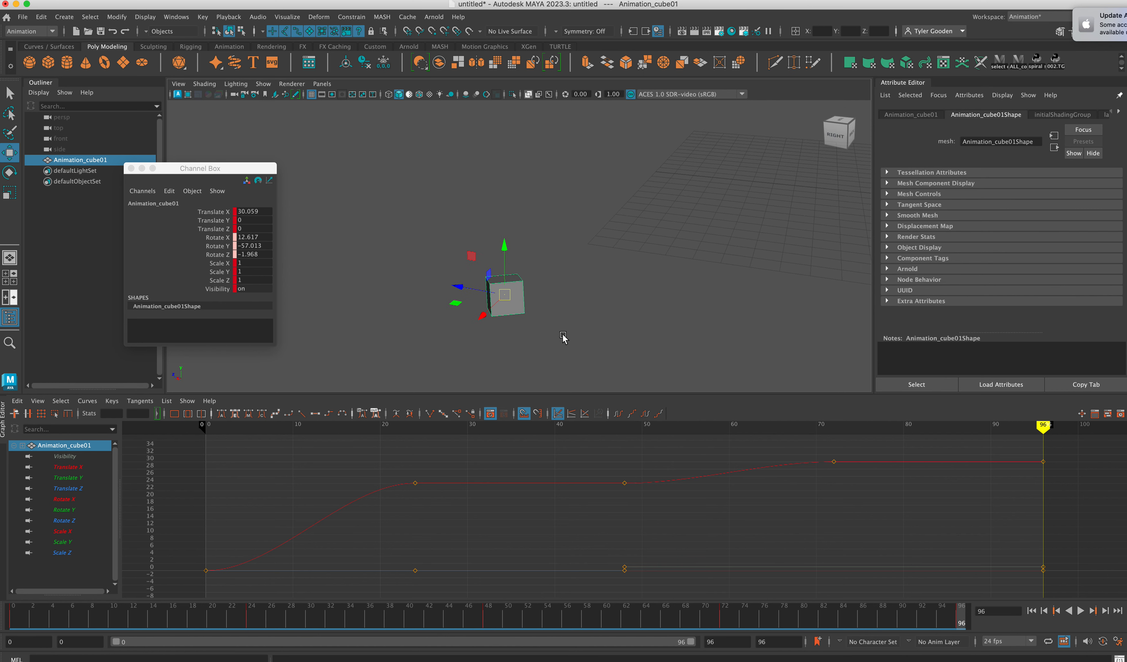
pyautogui.keyDown('alt'); pyautogui.moveTo(565, 329); pyautogui.dragTo(553, 331); pyautogui.keyUp('alt')
pyautogui.keyDown('alt'); pyautogui.moveTo(510, 300); pyautogui.dragTo(581, 267, button='middle'); pyautogui.keyUp('alt')
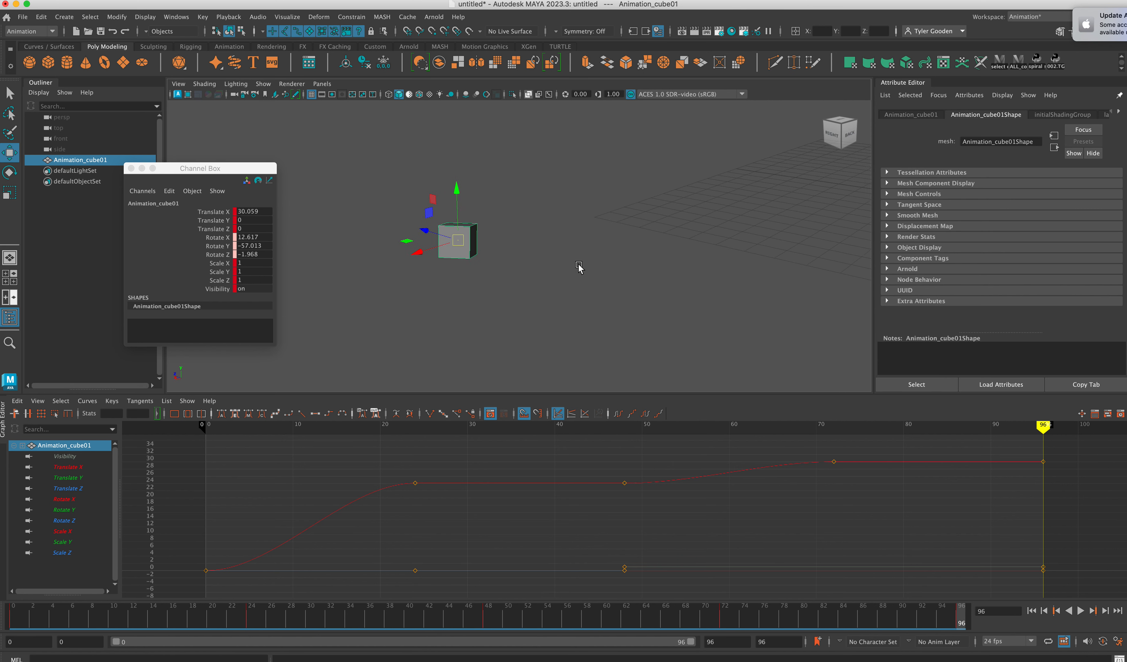
pyautogui.click(120, 18)
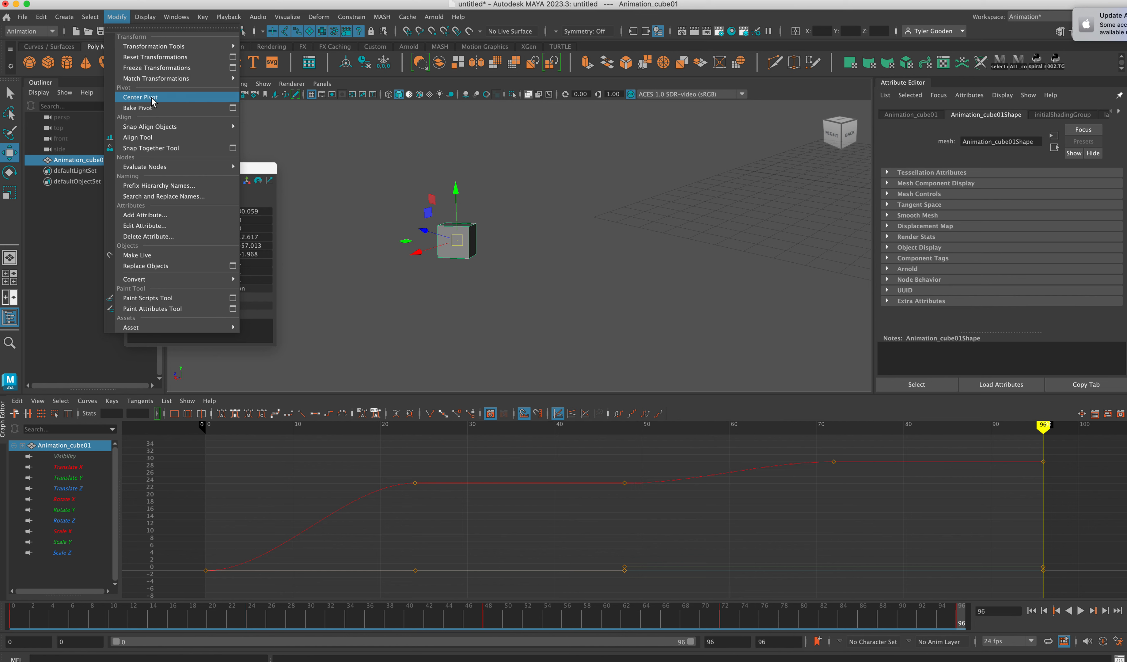
pyautogui.click(136, 108)
# - Check the cube's pivot position and orientation in pivot editing mode, then leave that mode
pyautogui.keyDown('alt'); pyautogui.moveTo(510, 284); pyautogui.dragTo(502, 241); pyautogui.keyUp('alt')
pyautogui.keyDown('alt'); pyautogui.moveTo(502, 240); pyautogui.dragTo(547, 221, button='middle'); pyautogui.keyUp('alt')
pyautogui.moveTo(456, 259)
pyautogui.keyDown('alt'); pyautogui.mouseDown()
pyautogui.moveTo(456, 288)
pyautogui.moveTo(466, 276)
pyautogui.mouseUp(); pyautogui.keyUp('alt')
pyautogui.press('d')
pyautogui.click(437, 267)
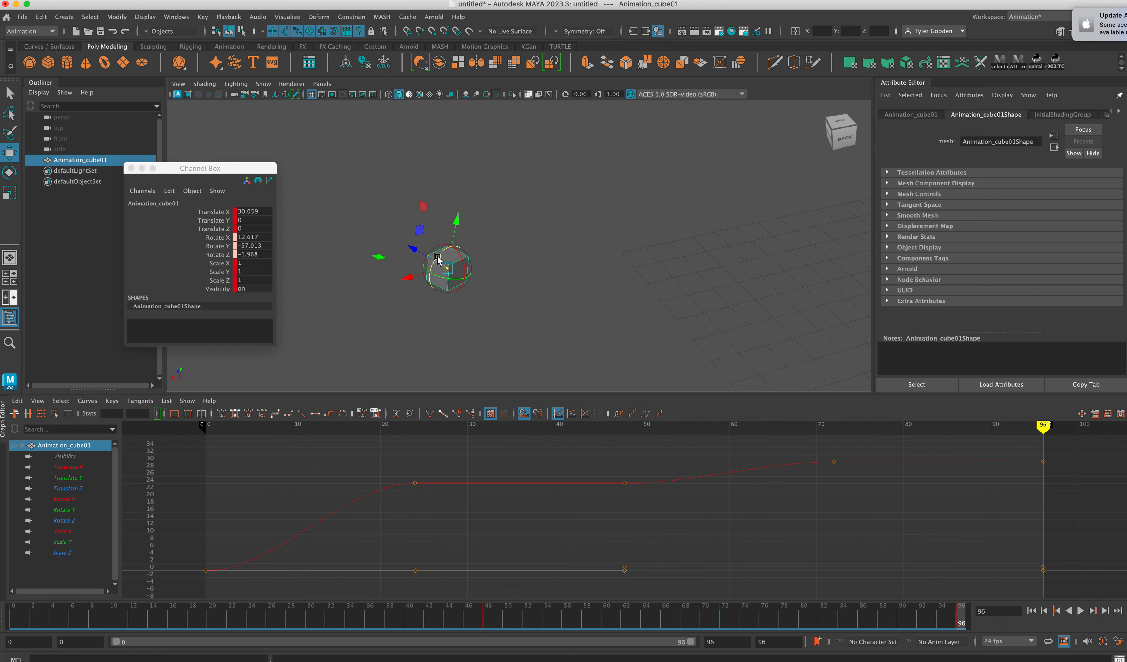
pyautogui.press('d')
# - Play the animation to check the motion, stop it, and set the current time to frame 86
pyautogui.click(1081, 610)
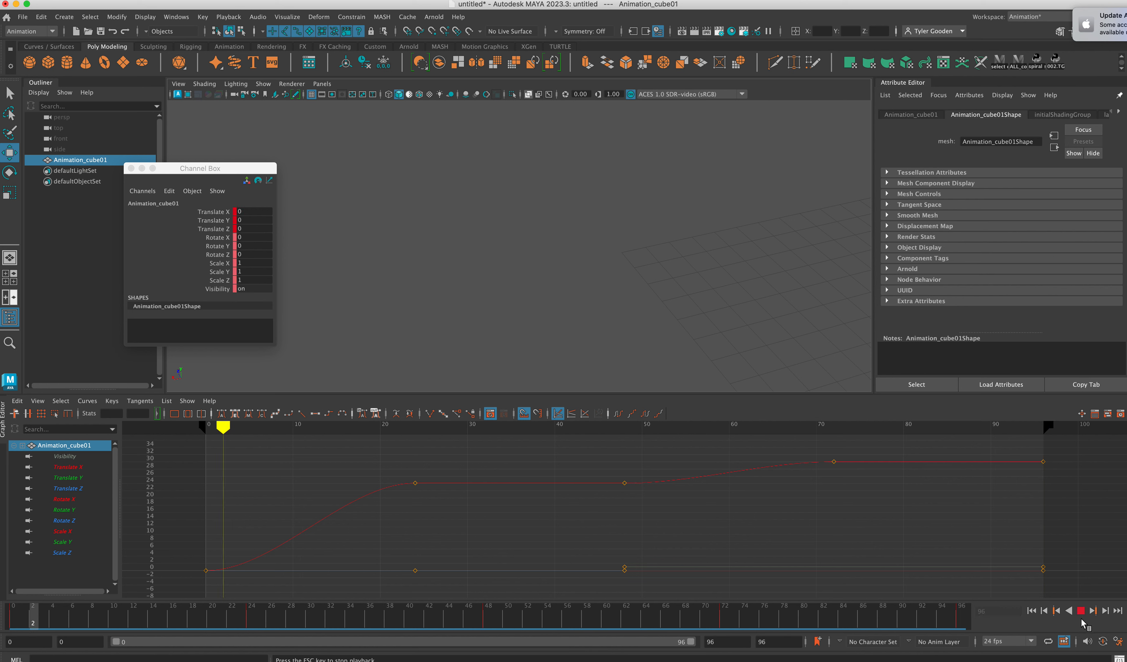
pyautogui.keyDown('alt'); pyautogui.moveTo(570, 286); pyautogui.dragTo(669, 323); pyautogui.keyUp('alt')
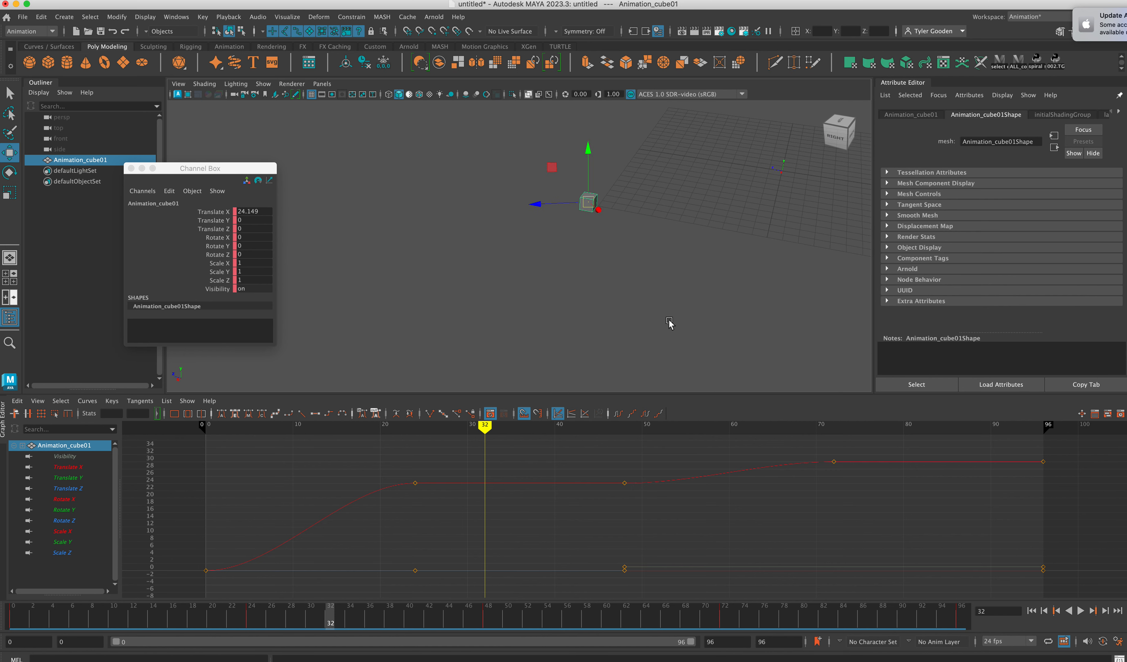
pyautogui.moveTo(910, 432); pyautogui.dragTo(956, 427)
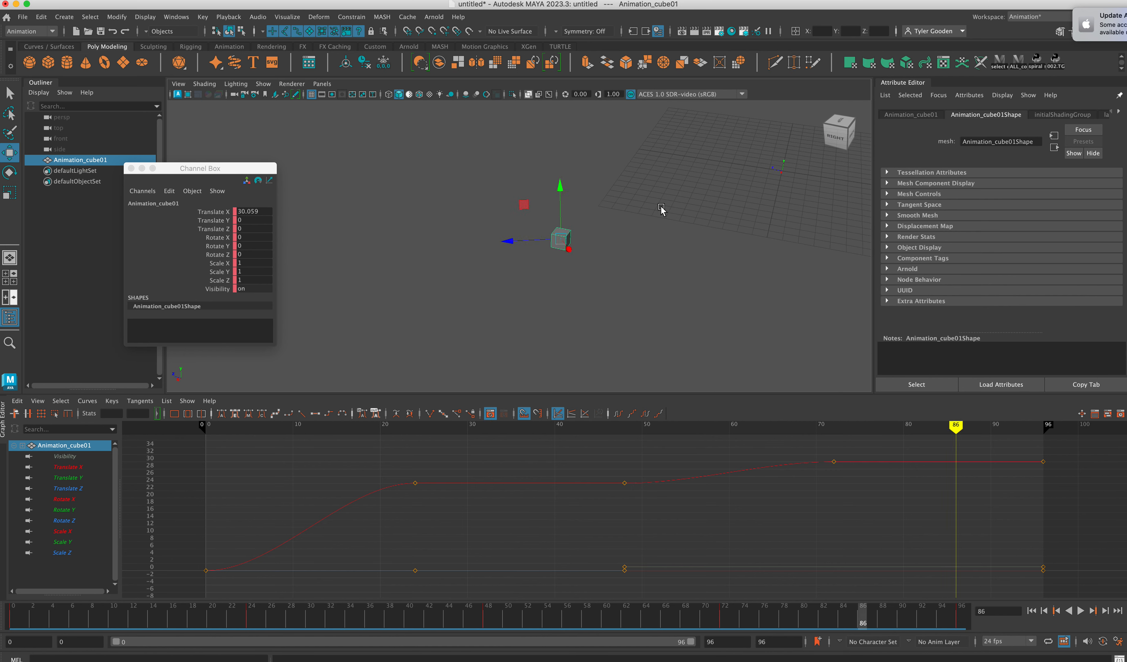
# - Try raising the cube at frame 86, undoing each move
pyautogui.keyDown('alt'); pyautogui.moveTo(604, 315); pyautogui.dragTo(633, 282); pyautogui.keyUp('alt')
pyautogui.moveTo(618, 239); pyautogui.dragTo(615, 155)
pyautogui.press('super+z')
pyautogui.keyDown('alt'); pyautogui.moveTo(641, 310); pyautogui.dragTo(660, 276); pyautogui.keyUp('alt')
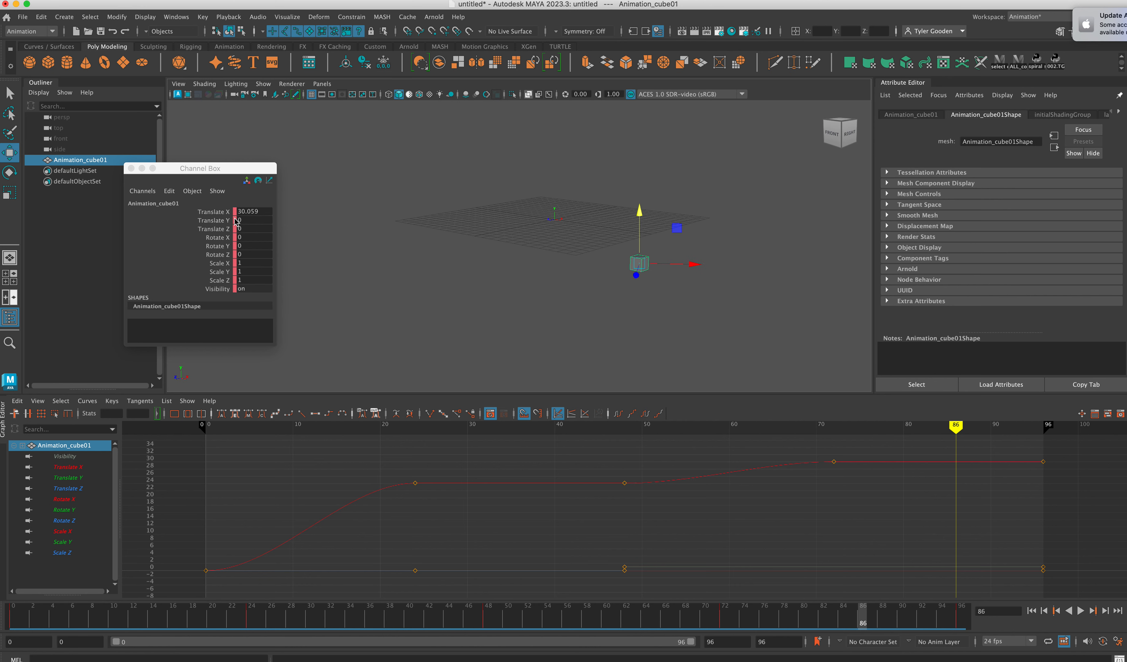
pyautogui.press('f')
pyautogui.moveTo(526, 259); pyautogui.dragTo(527, 173)
pyautogui.press('super+z')
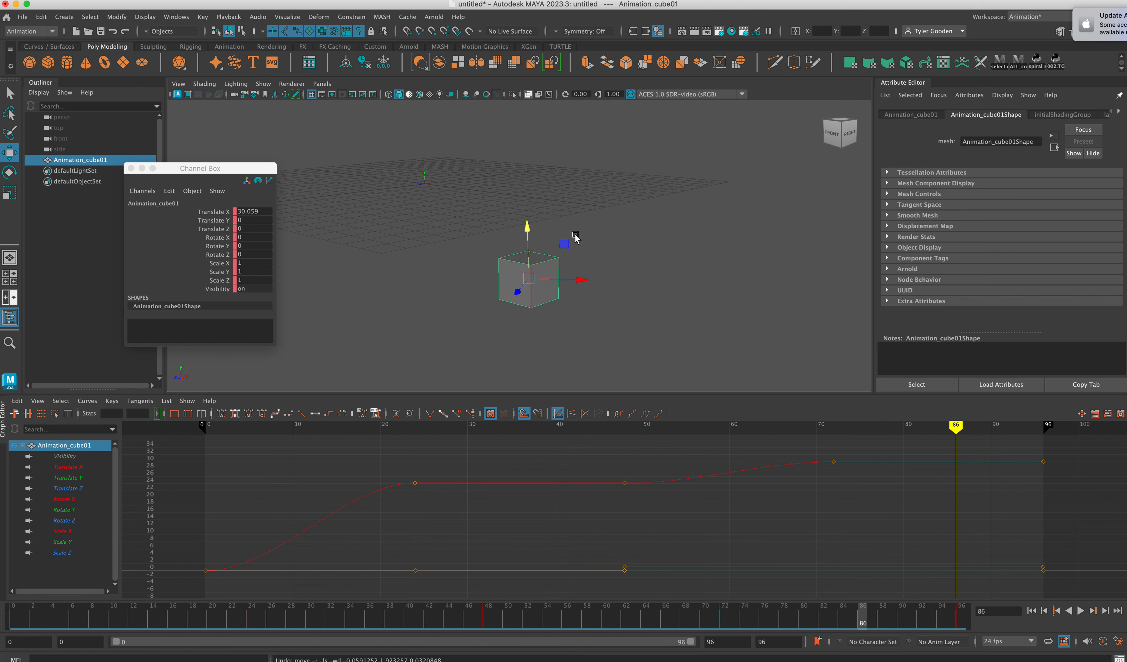
# - Raise the cube to a Translate Y of about 2.5 and key all its channels at frame 86
pyautogui.keyDown('alt'); pyautogui.moveTo(575, 295); pyautogui.dragTo(553, 240); pyautogui.keyUp('alt')
pyautogui.press('d')
pyautogui.keyDown('alt'); pyautogui.moveTo(553, 240); pyautogui.dragTo(305, 206, button='right'); pyautogui.keyUp('alt')
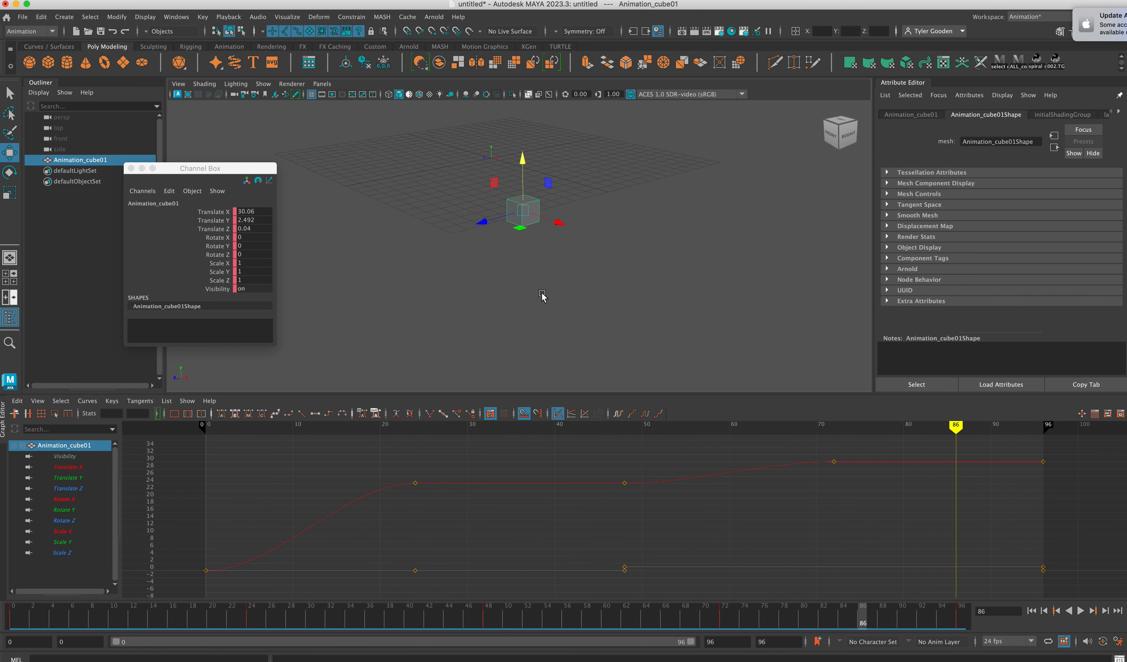
pyautogui.press('s')
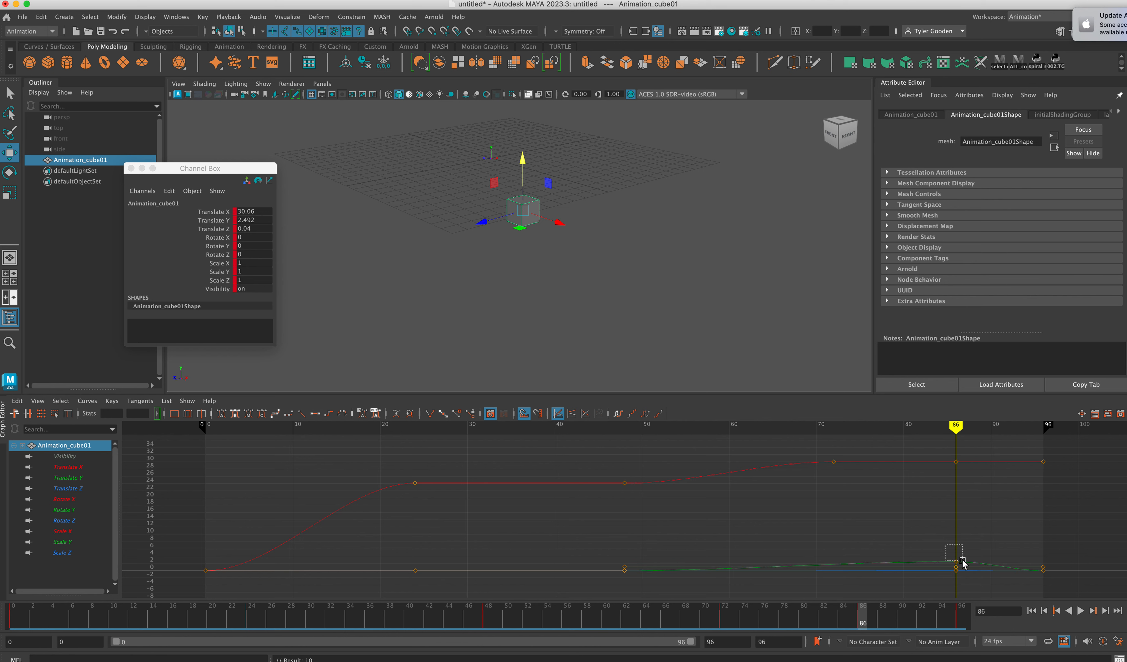
# - Raise the Translate Y key at frame 86 to about 6.34 in the Graph Editor
pyautogui.moveTo(963, 560); pyautogui.dragTo(962, 565)
pyautogui.moveTo(957, 564); pyautogui.dragTo(961, 541, button='middle')
pyautogui.press('f')
pyautogui.press('super+z')
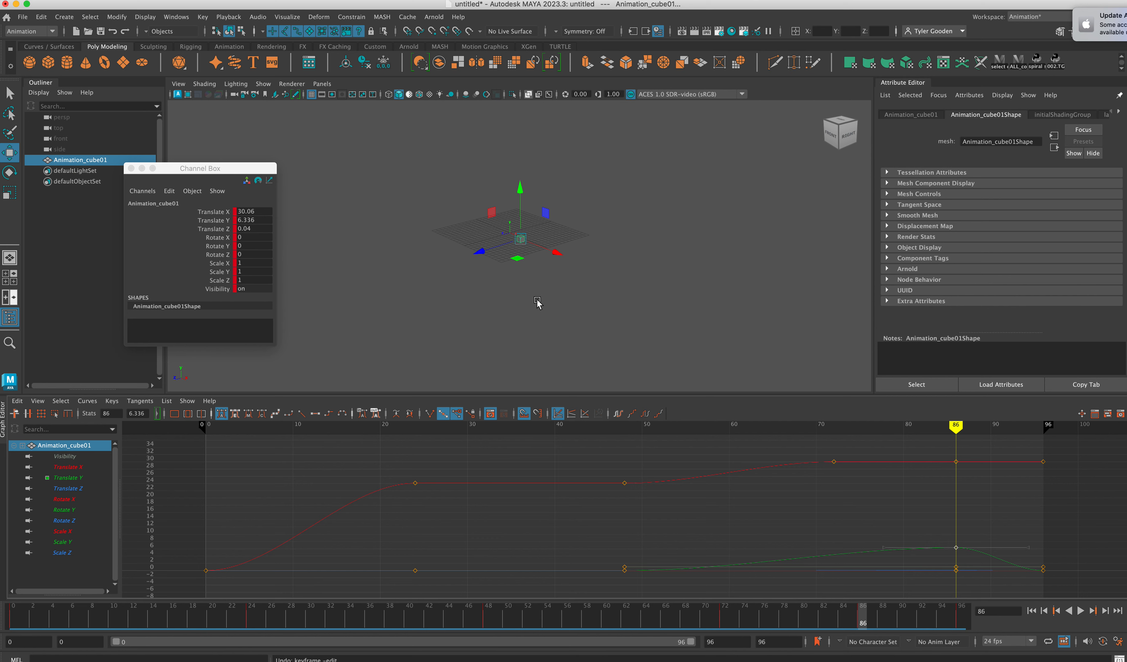
# - Isolate the Rotate X curve, try dragging its key at frame 86 in the Graph Editor, and undo the changes
pyautogui.press('e')
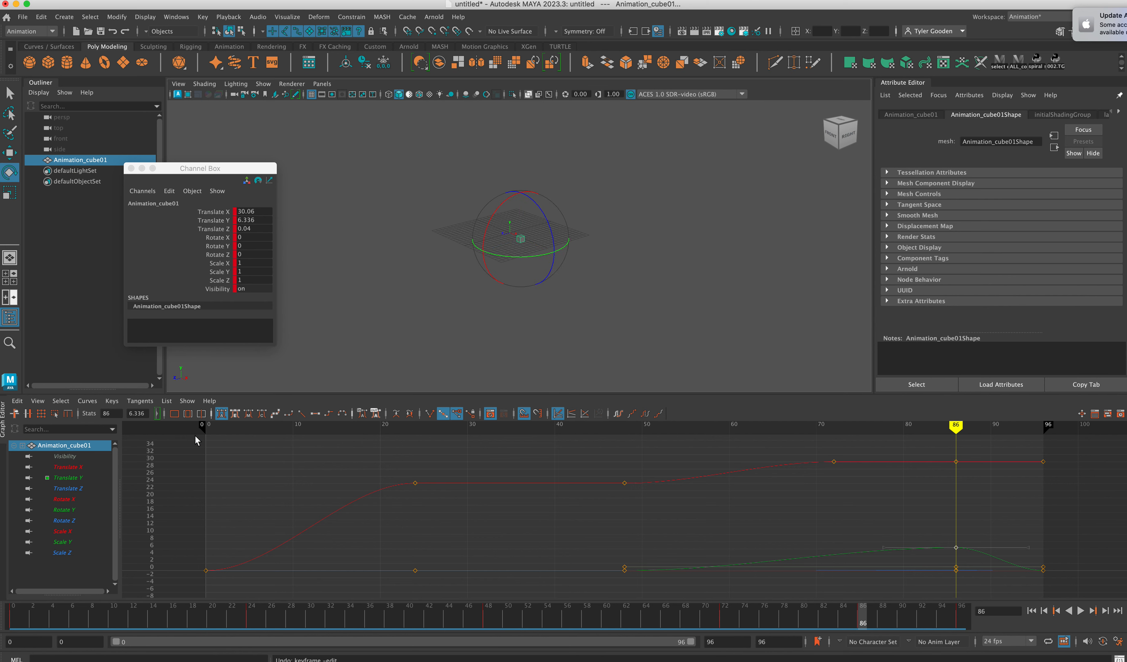
pyautogui.click(64, 498)
pyautogui.click(956, 570)
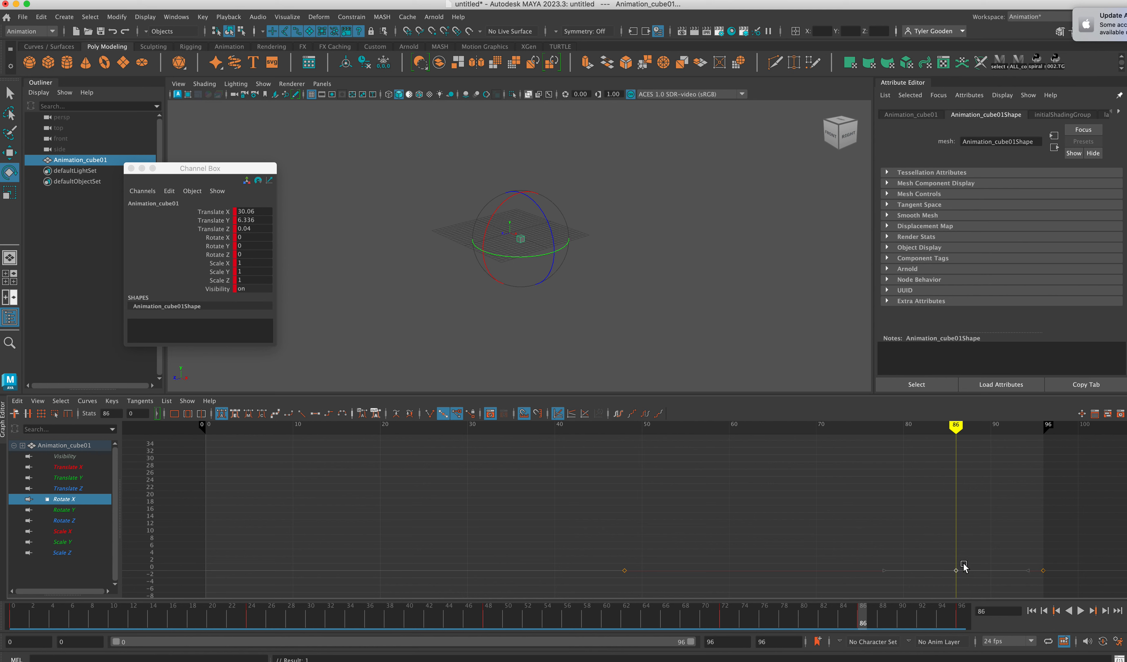
pyautogui.moveTo(956, 571); pyautogui.dragTo(944, 460, button='middle')
pyautogui.press('super+z')
pyautogui.moveTo(956, 575); pyautogui.dragTo(871, 530, button='middle')
pyautogui.press('super+z')
pyautogui.press('super+z')
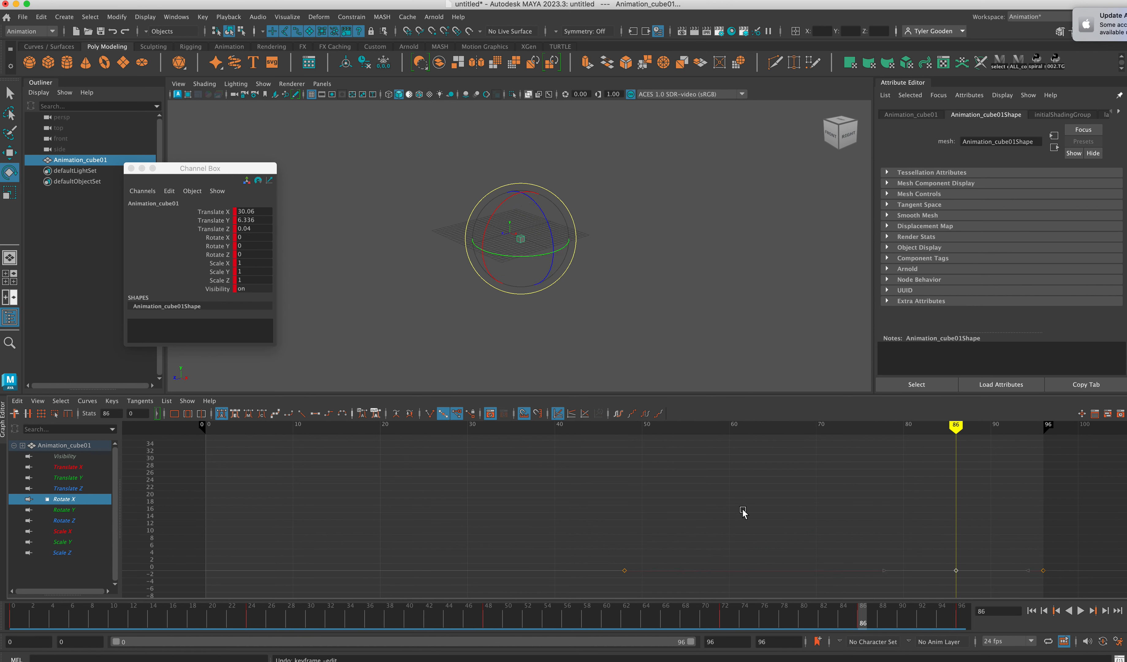
# - Deselect the cube and view it from the side against the grid
pyautogui.moveTo(943, 542); pyautogui.dragTo(972, 576)
pyautogui.click(716, 262)
pyautogui.keyDown('alt'); pyautogui.moveTo(478, 216); pyautogui.dragTo(614, 277, button='right'); pyautogui.keyUp('alt')
pyautogui.keyDown('alt'); pyautogui.moveTo(600, 302); pyautogui.dragTo(636, 282); pyautogui.keyUp('alt')
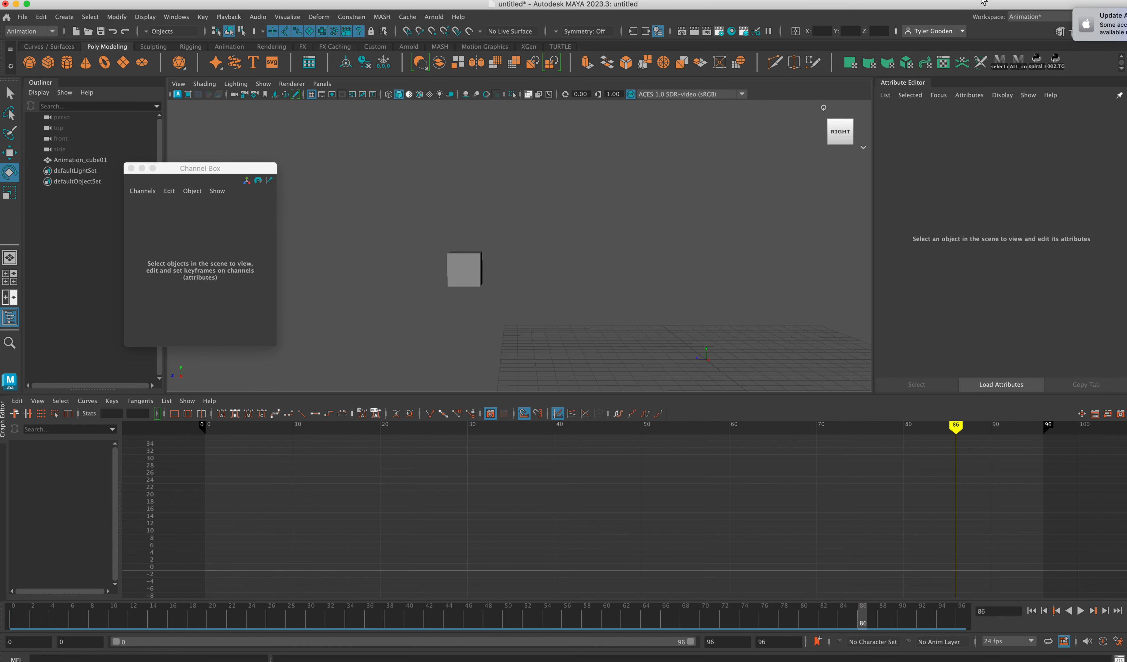